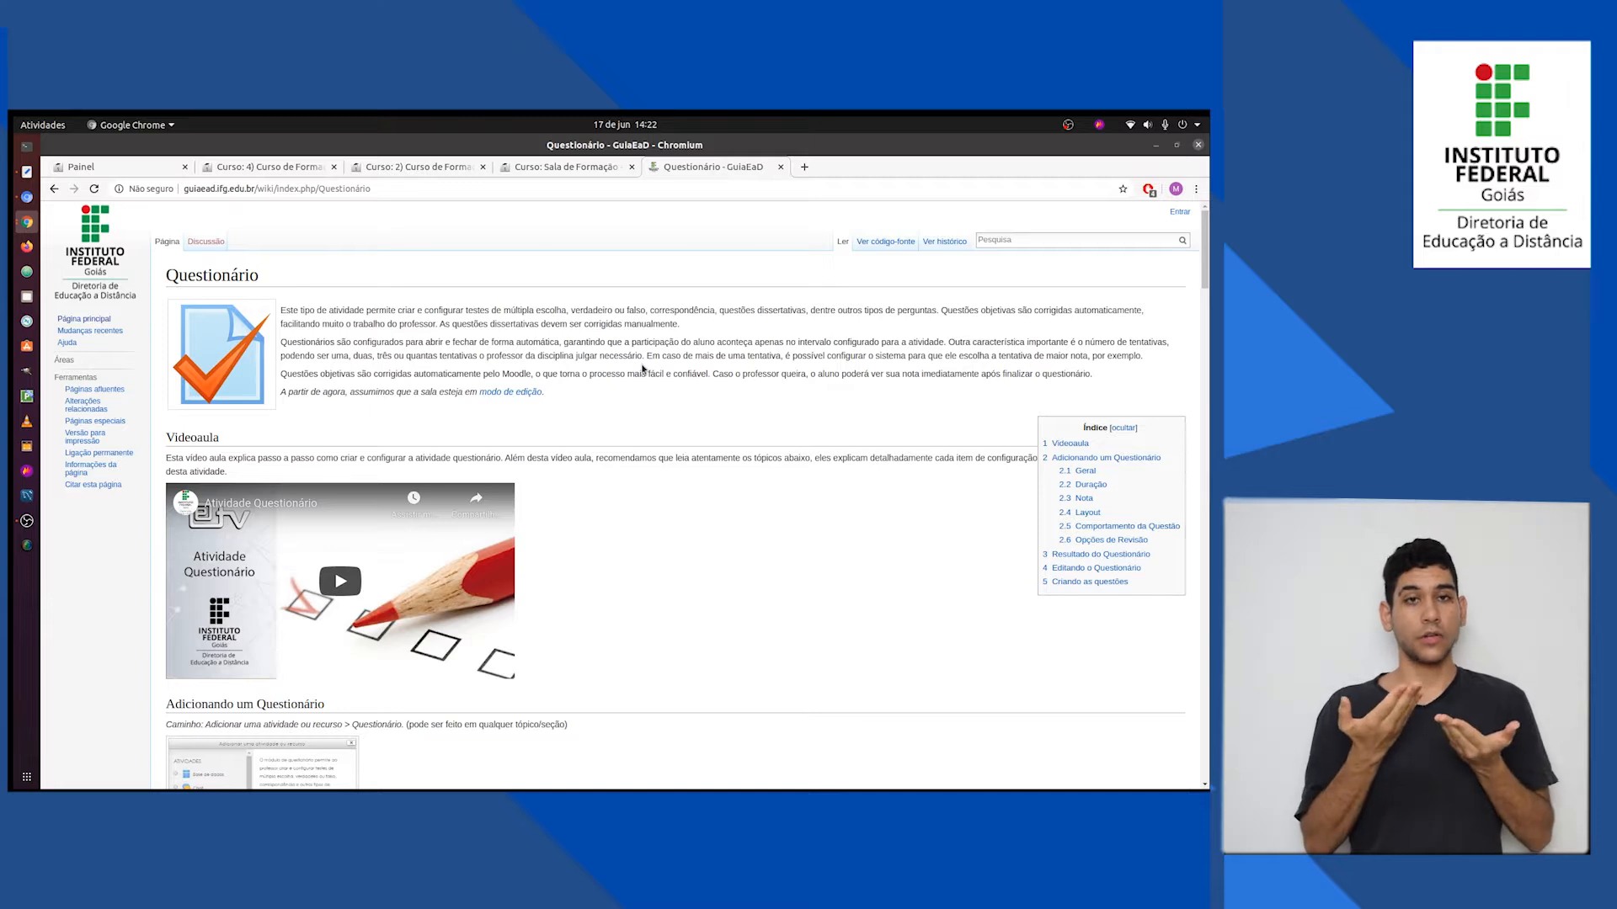
Switch to the Sala de Formação course page and turn editing on
click(562, 165)
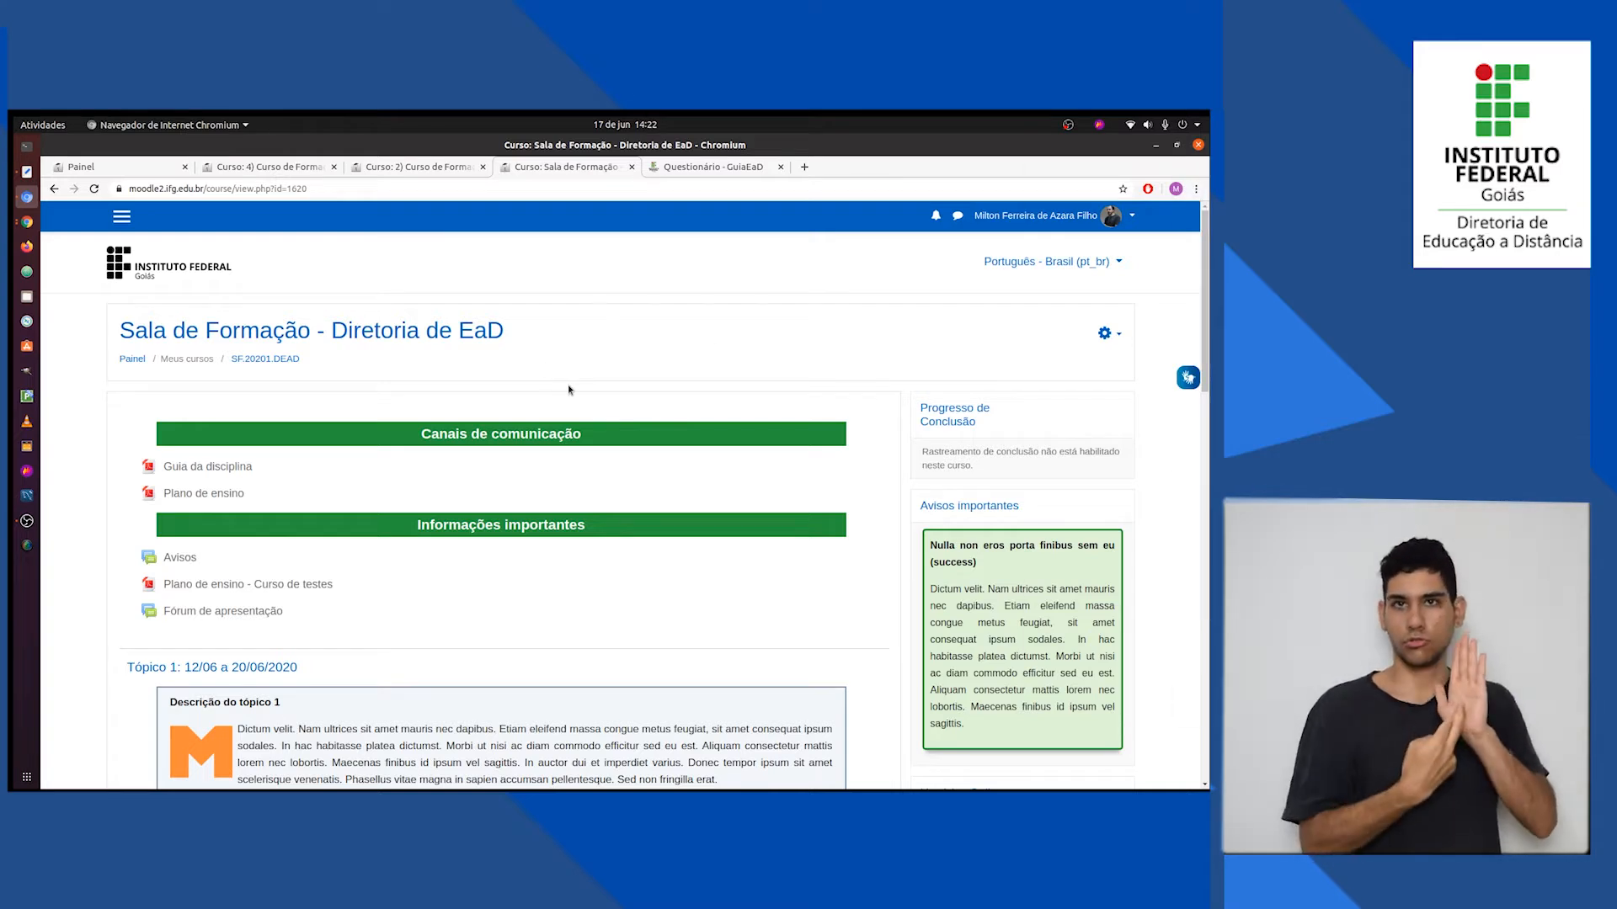
click(1104, 334)
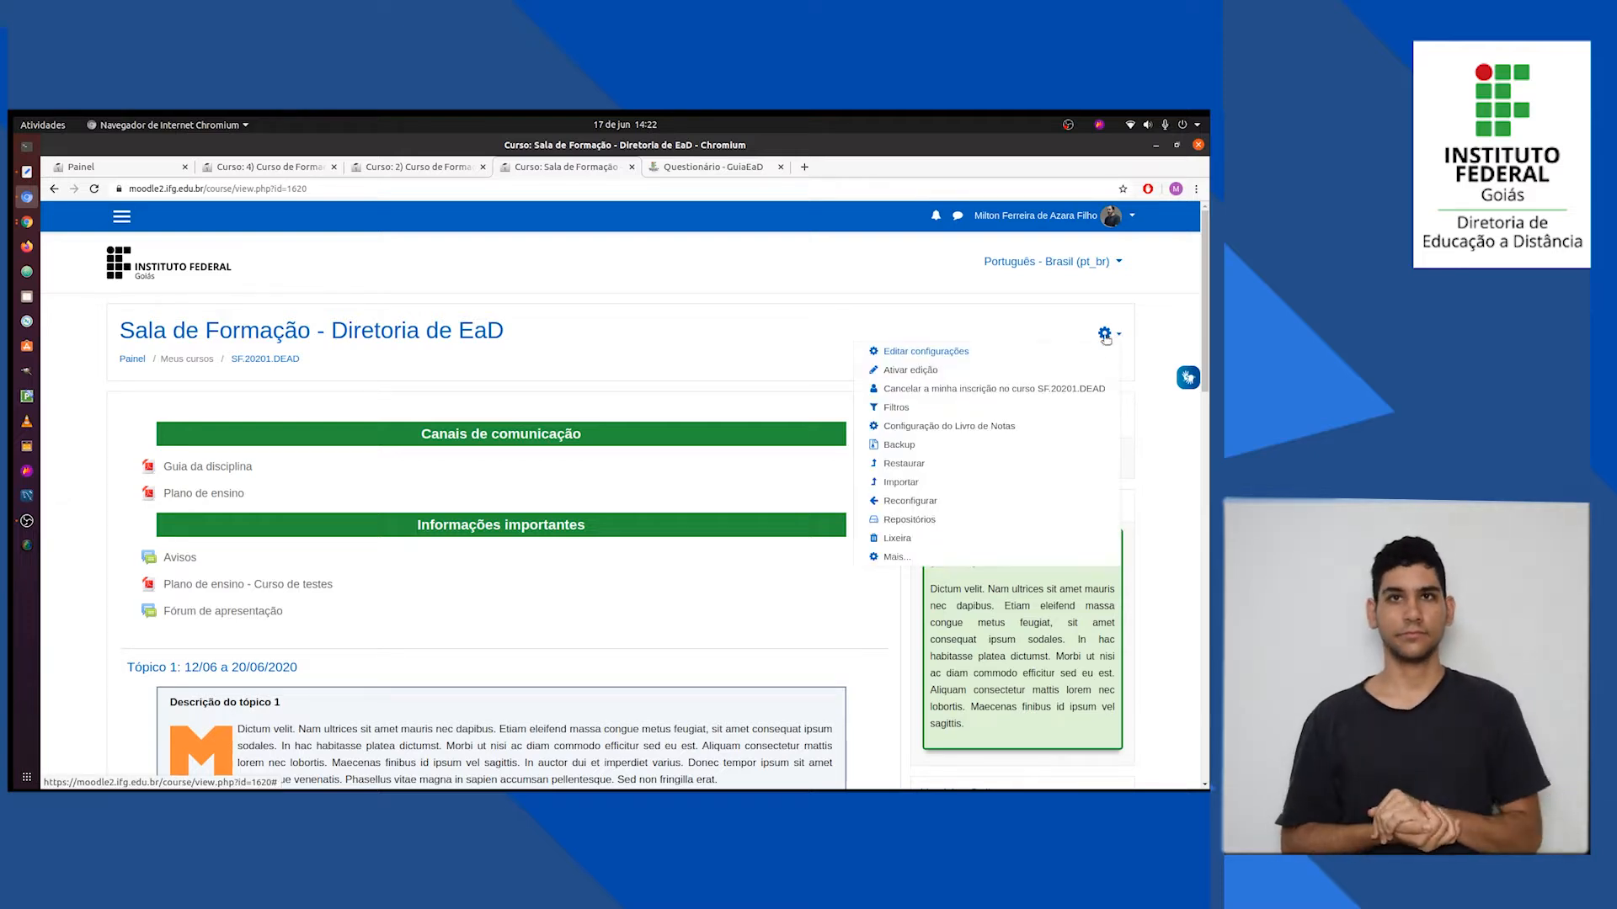
click(924, 370)
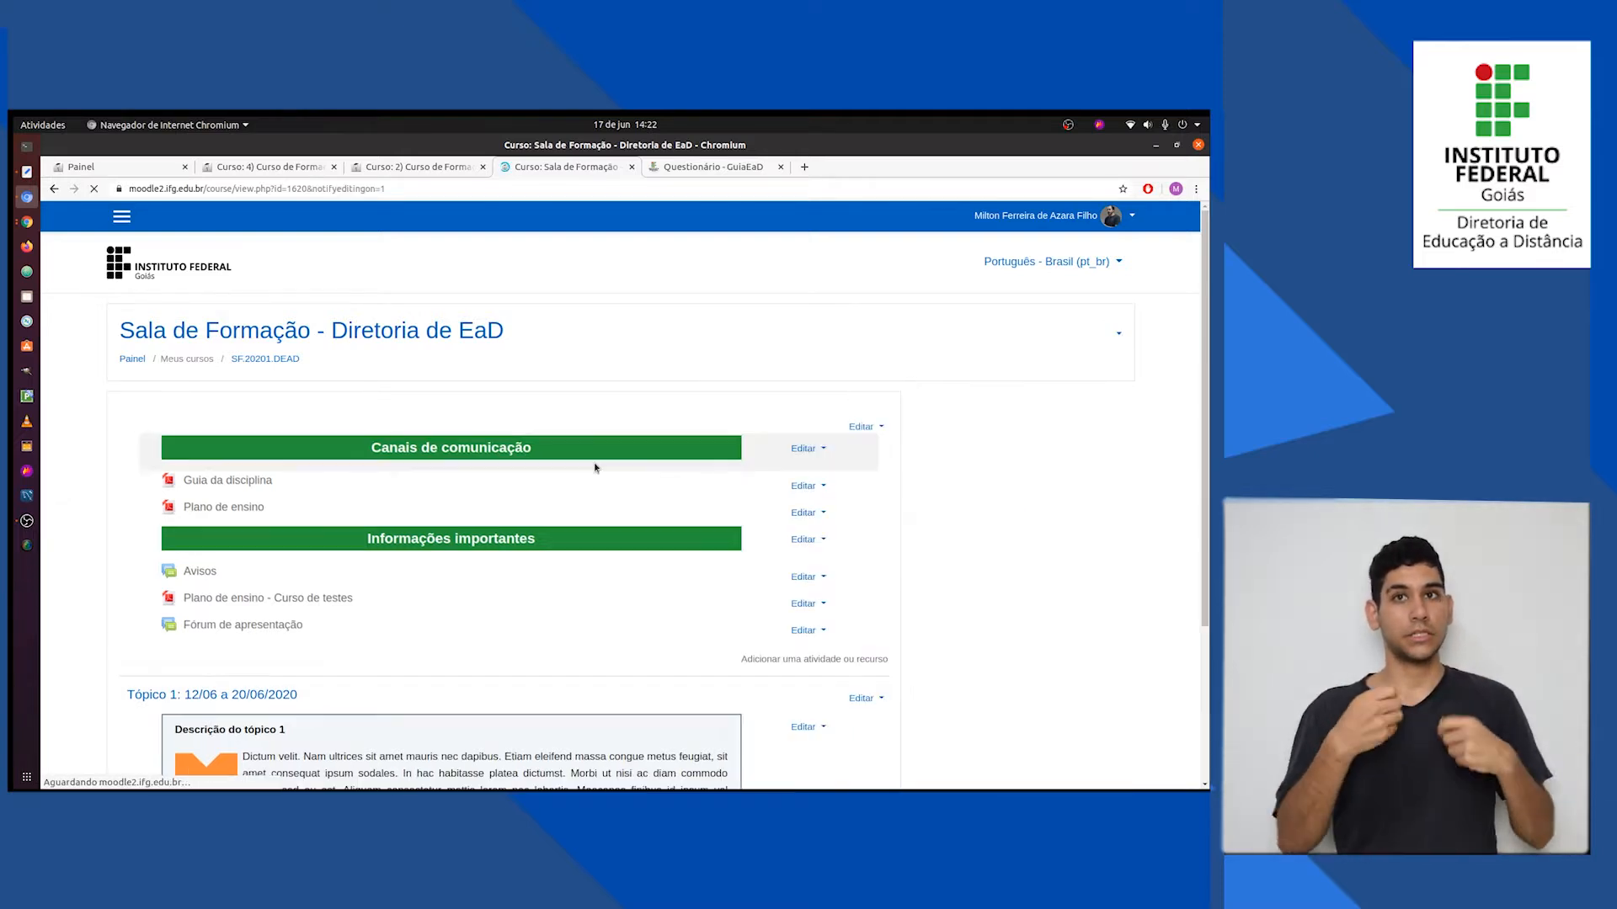
Add a new Questionário activity to the Tópico 2: 21/06 à 30/06/2020 section
scroll(594, 467, down, 5)
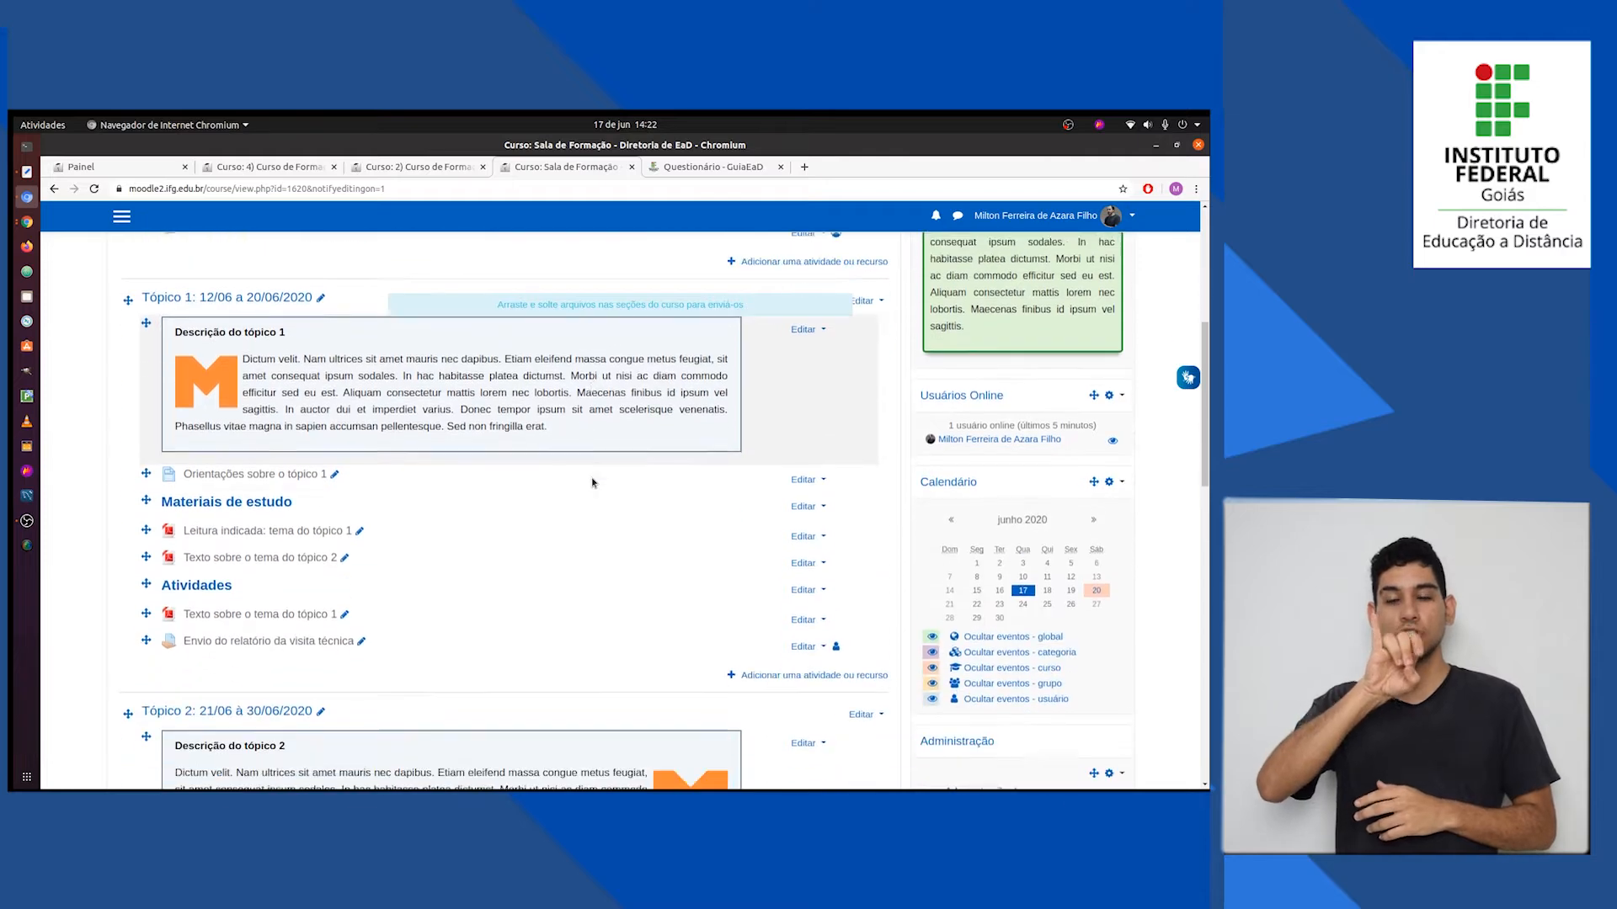
scroll(591, 482, down, 4)
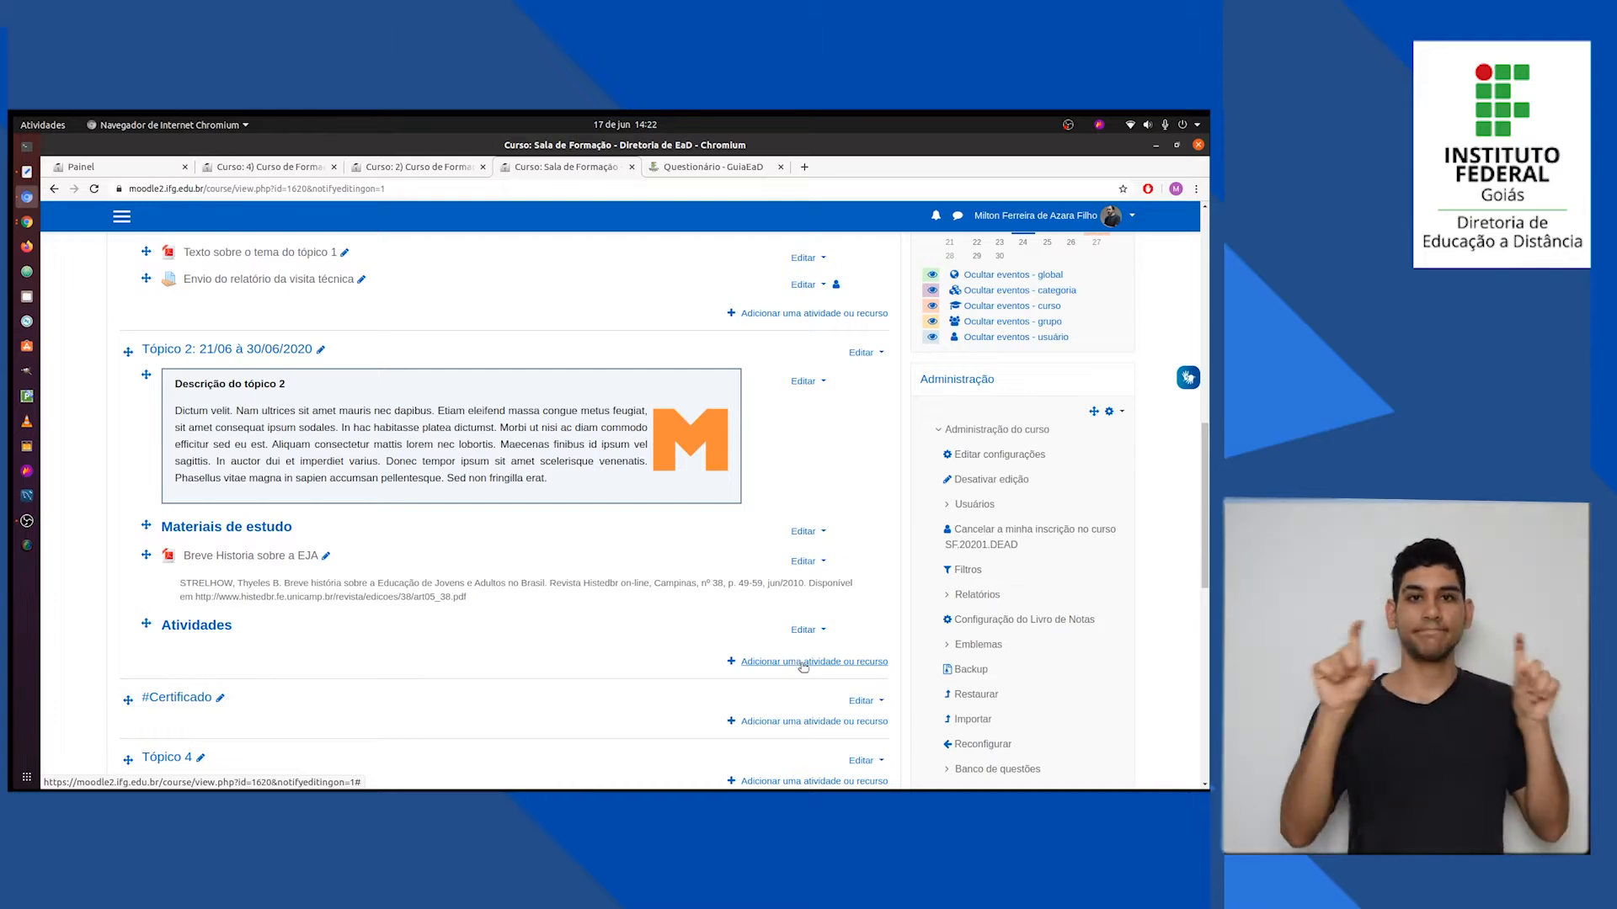
click(803, 664)
scroll(551, 461, down, 5)
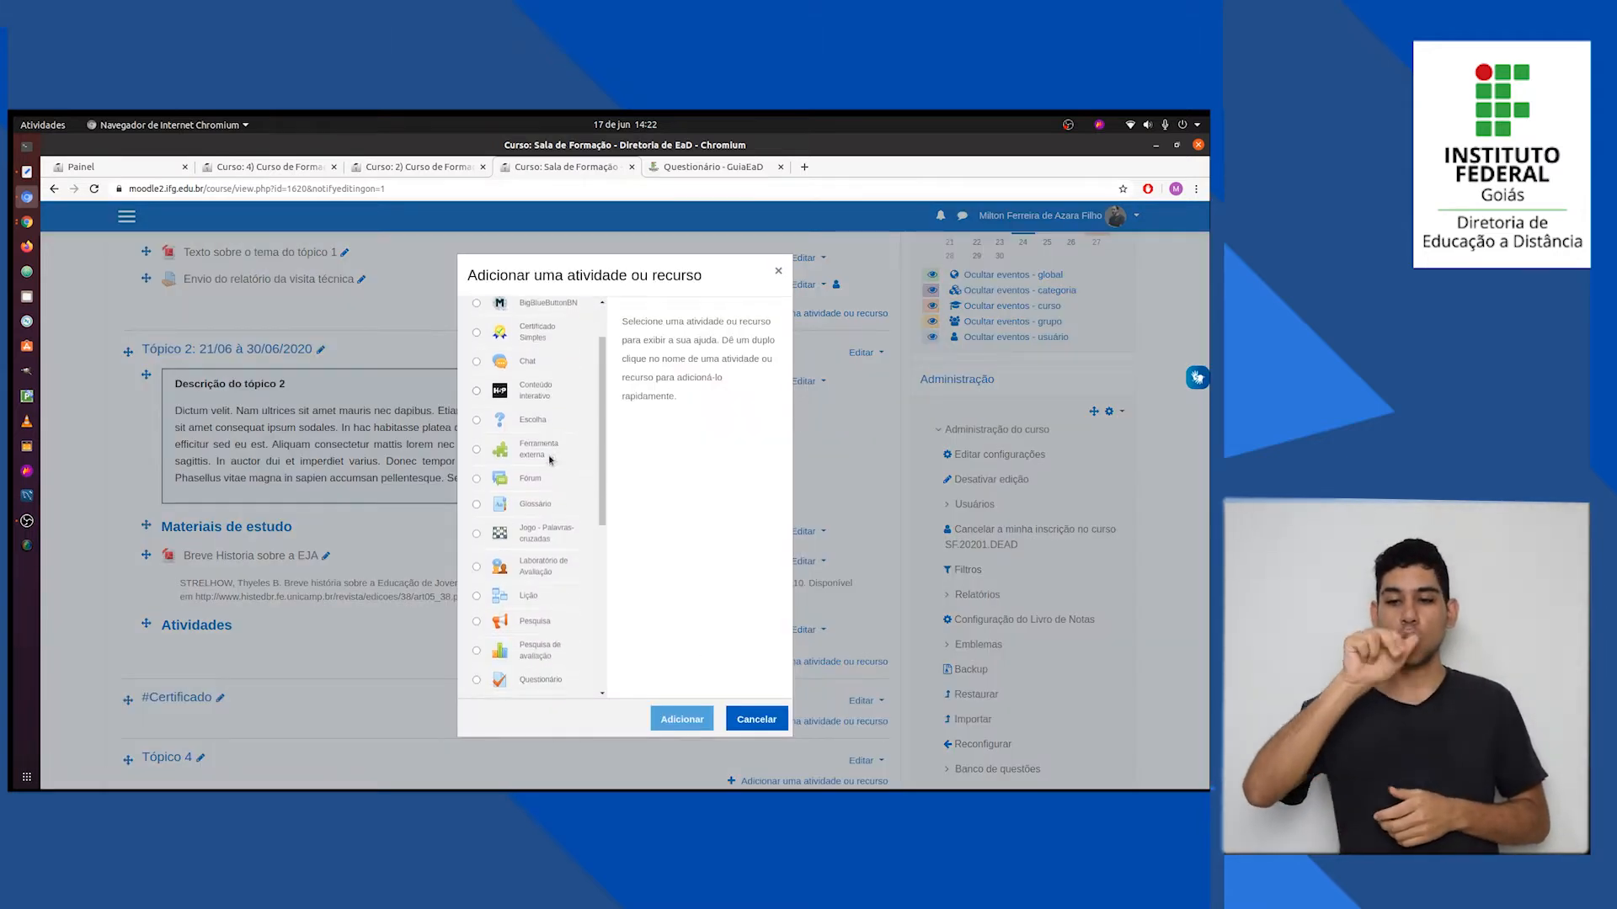
scroll(551, 462, down, 2)
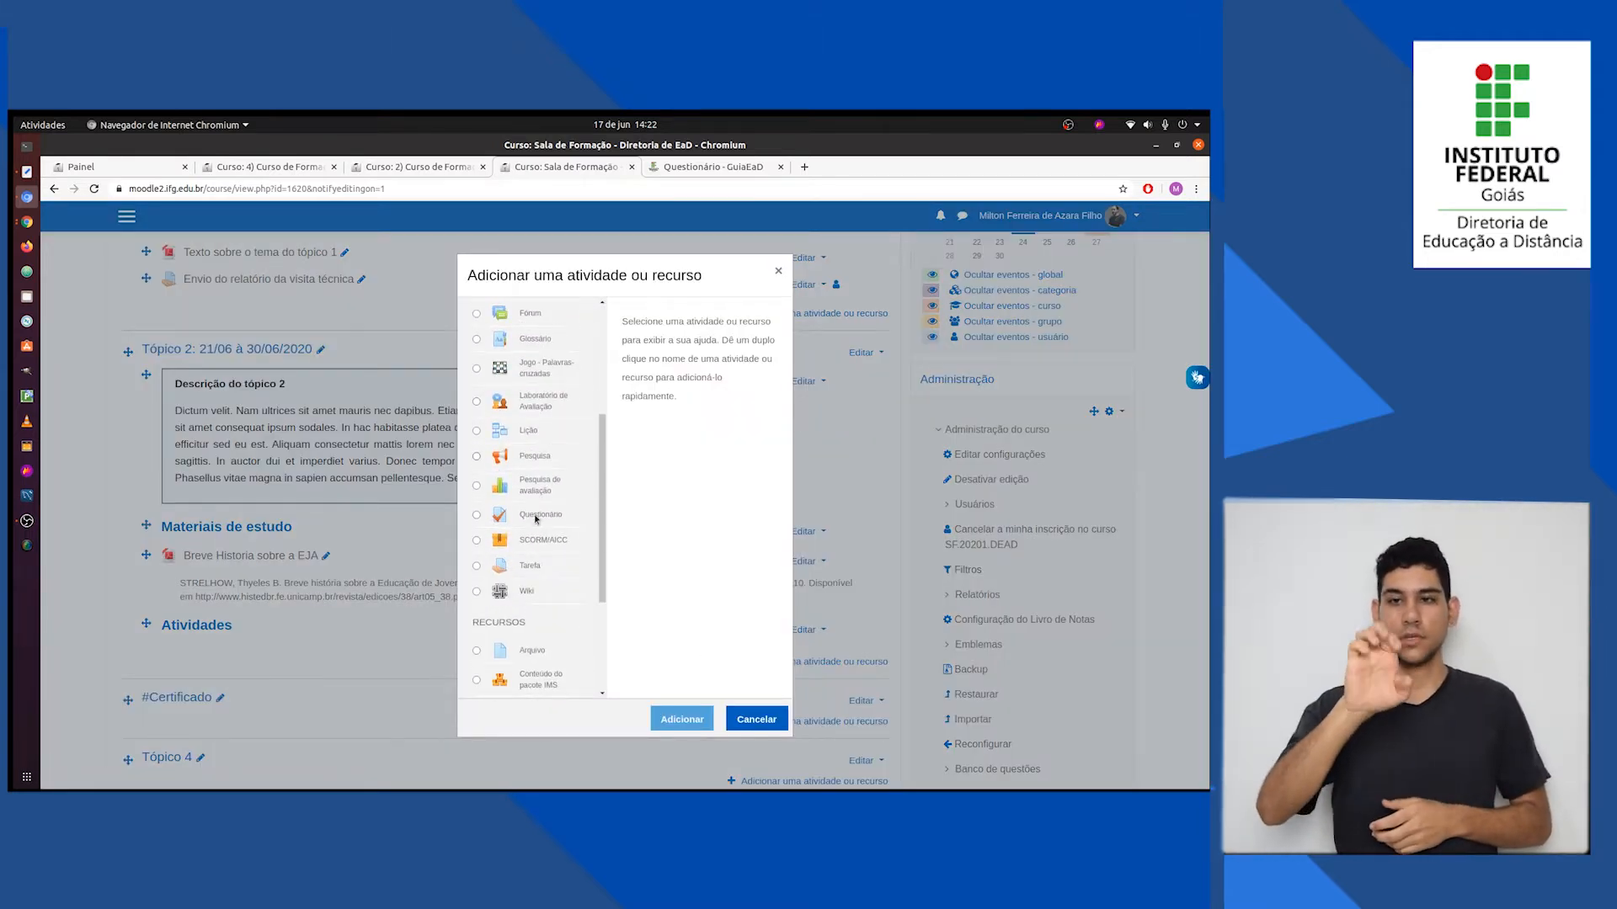
click(536, 515)
click(681, 718)
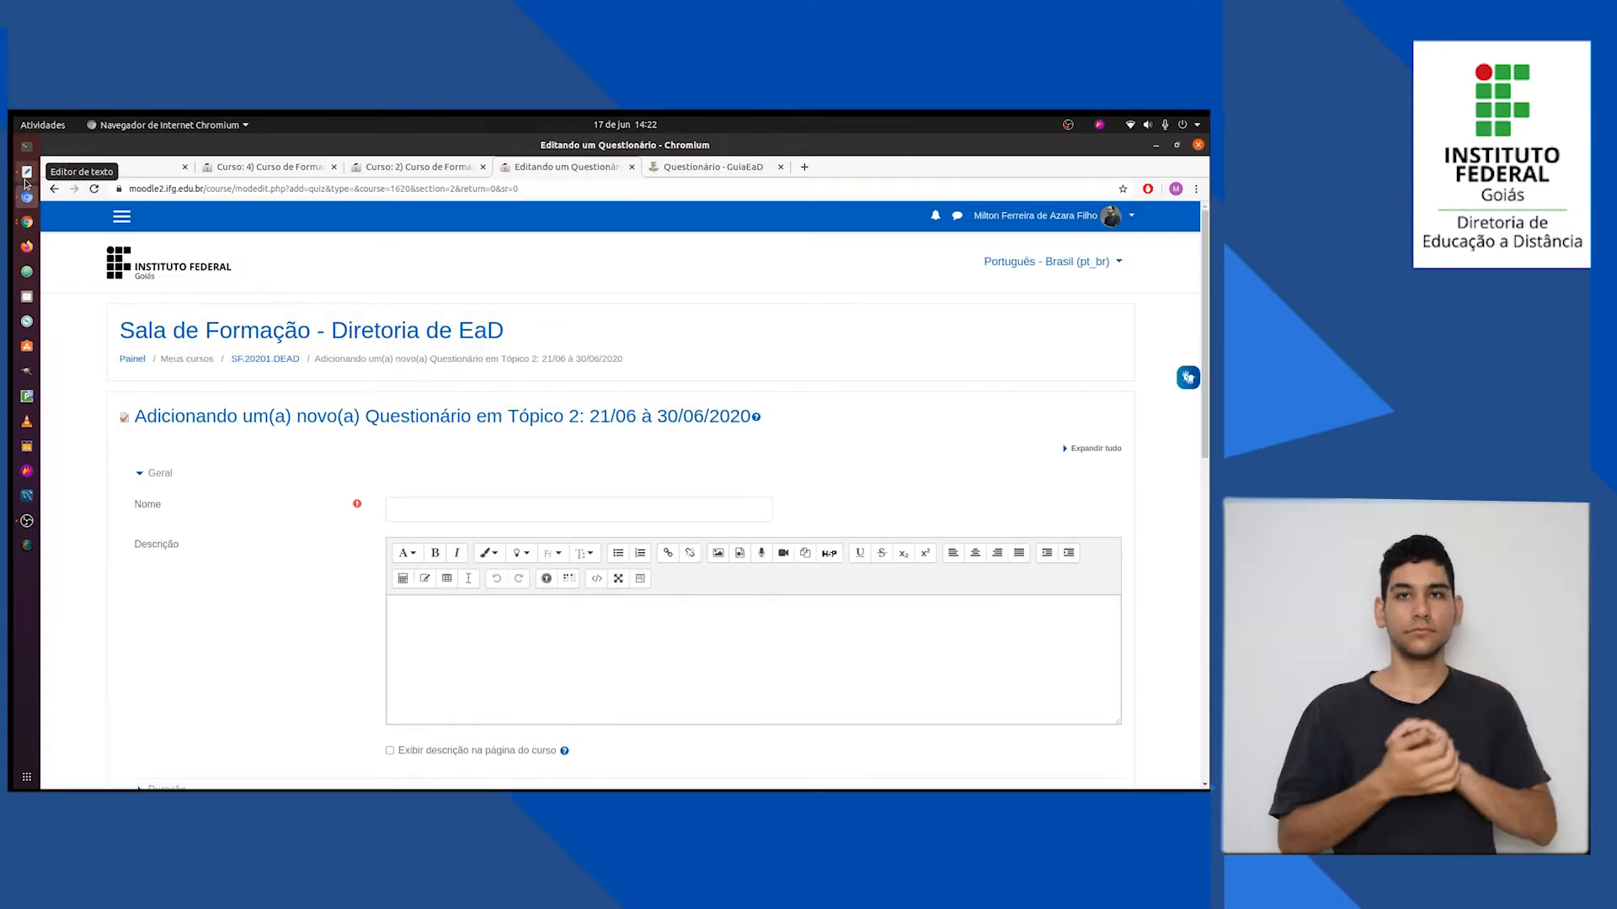
Copy the title "Questionário sobre informática básica" from the text editor notes into the quiz's Nome field
click(27, 175)
triple_click(304, 237)
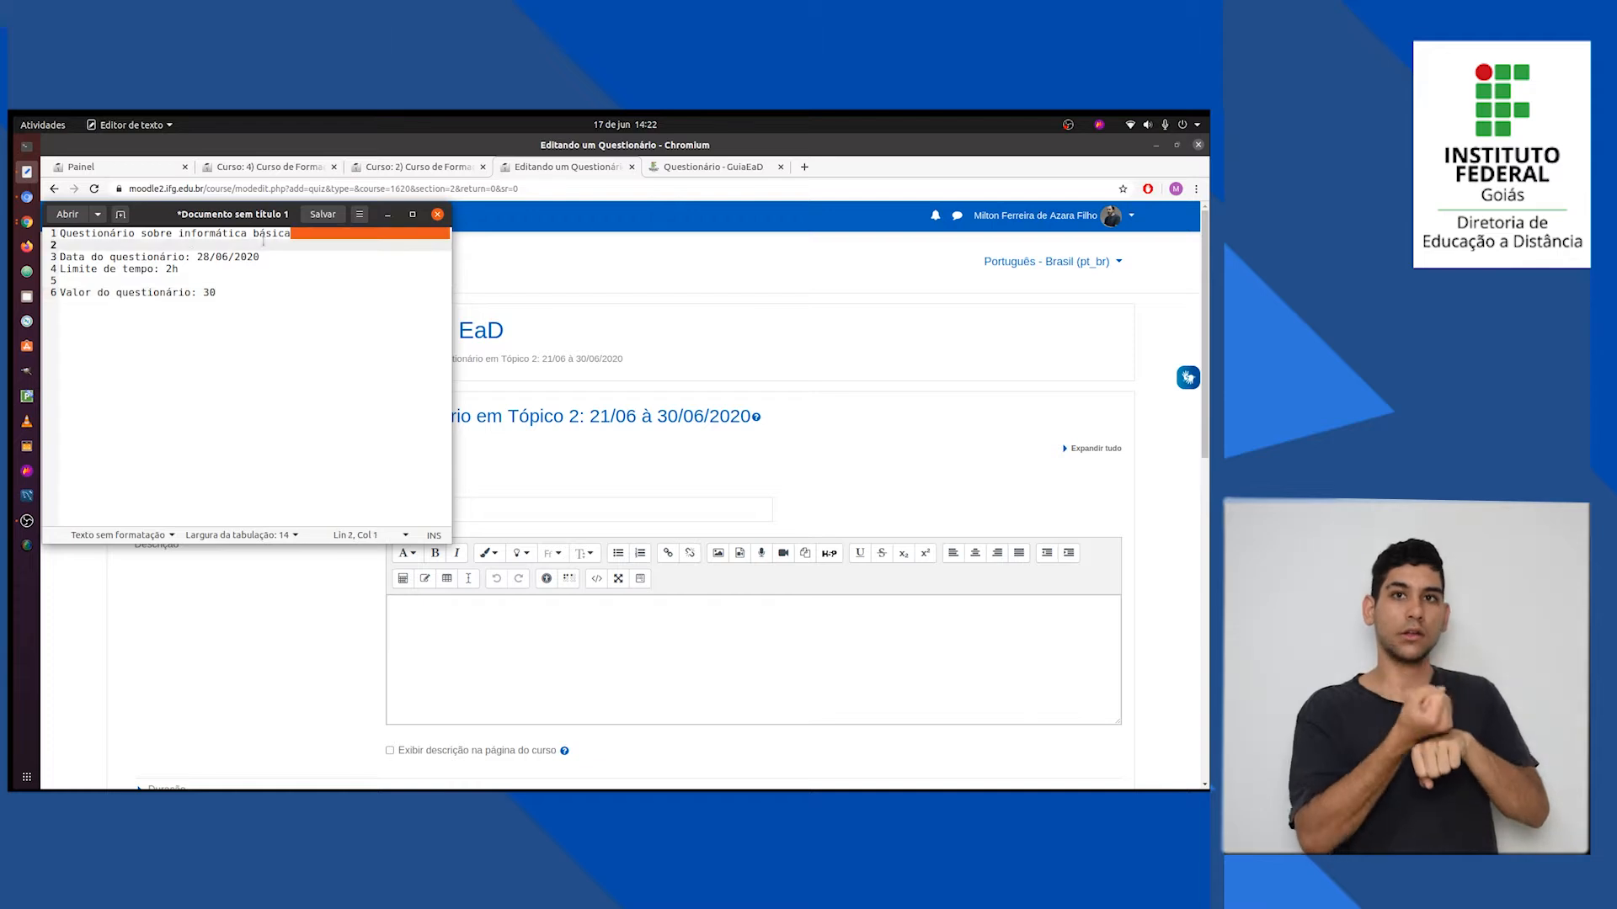
drag(292, 234, 48, 244)
key(ctrl+c)
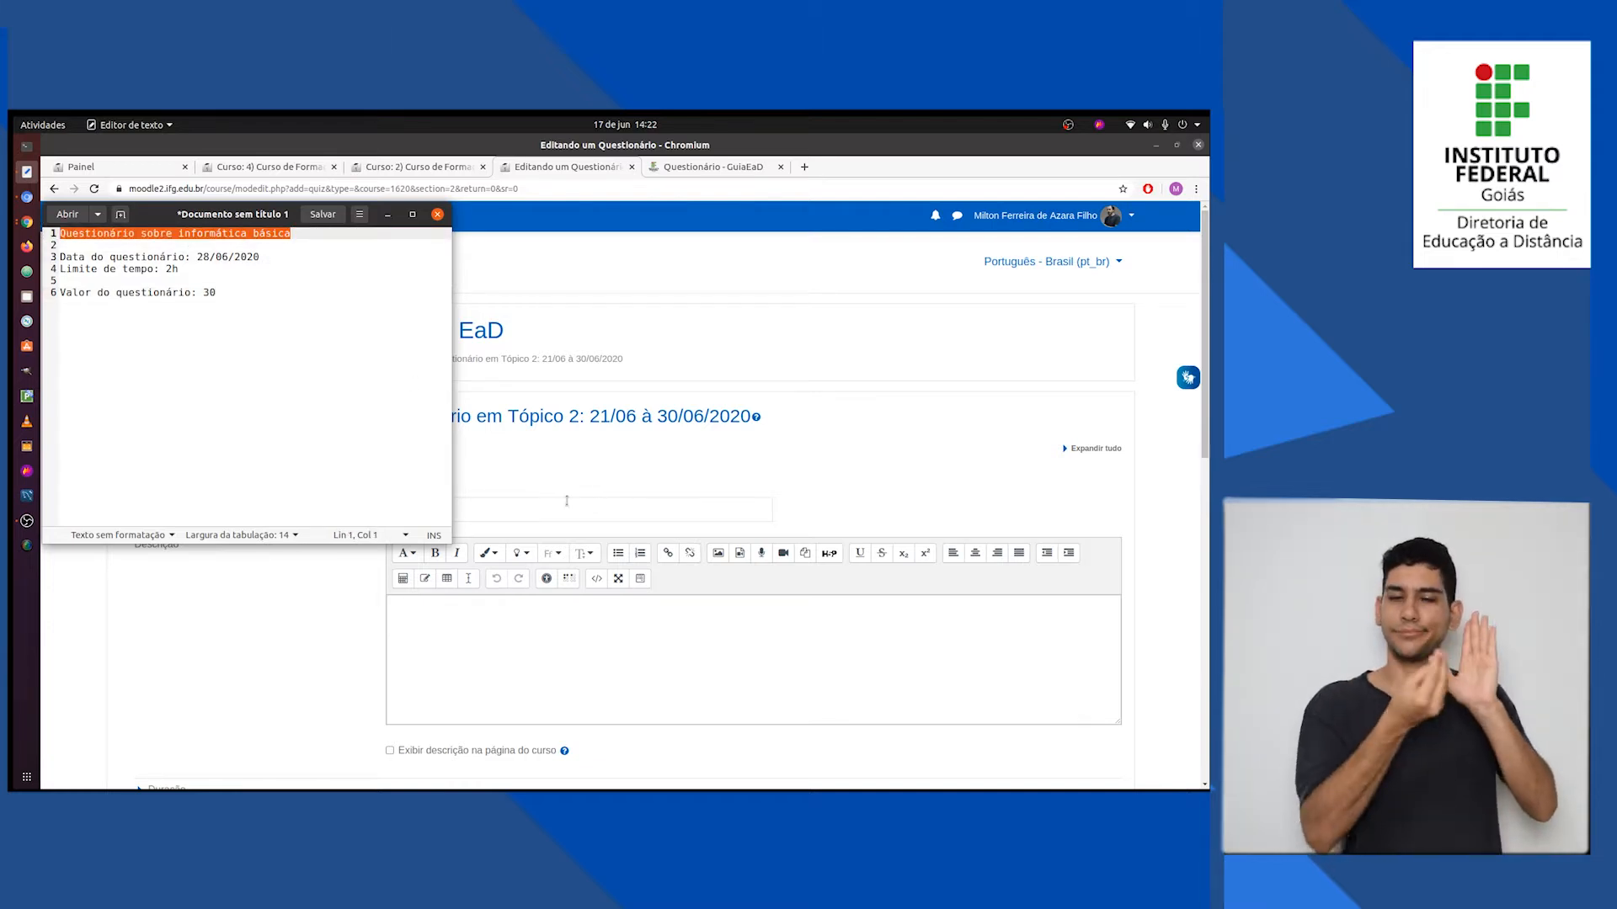
click(553, 510)
key(ctrl+v)
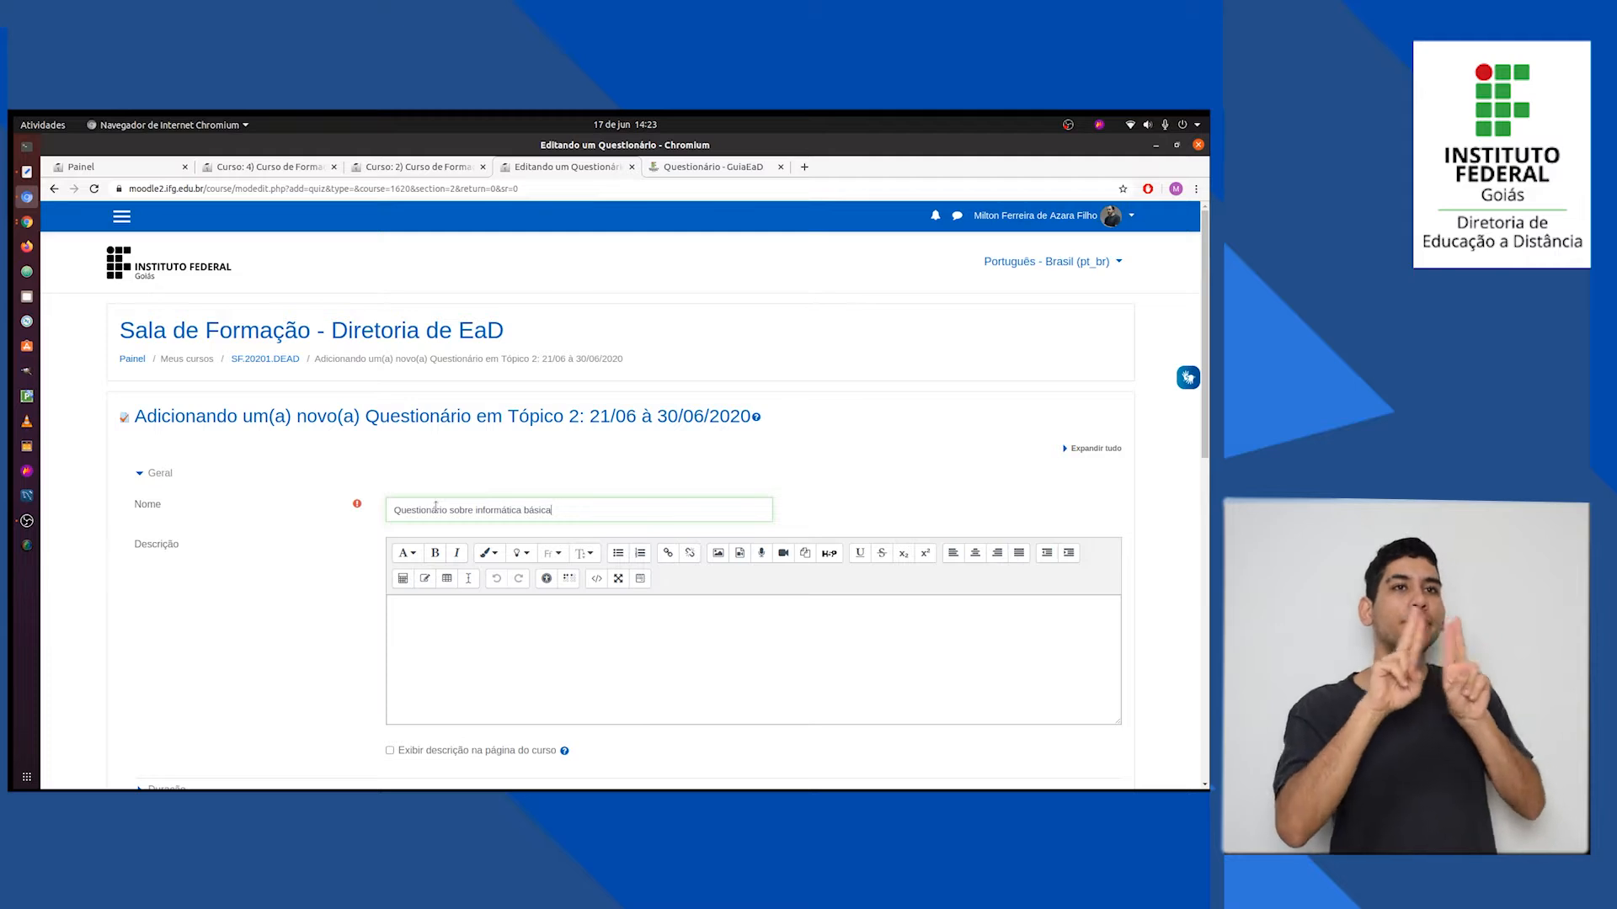
Consult the quiz notes in the text editor, and enable both the opening and closing dates in the quiz's Duração settings
key(alt+Tab)
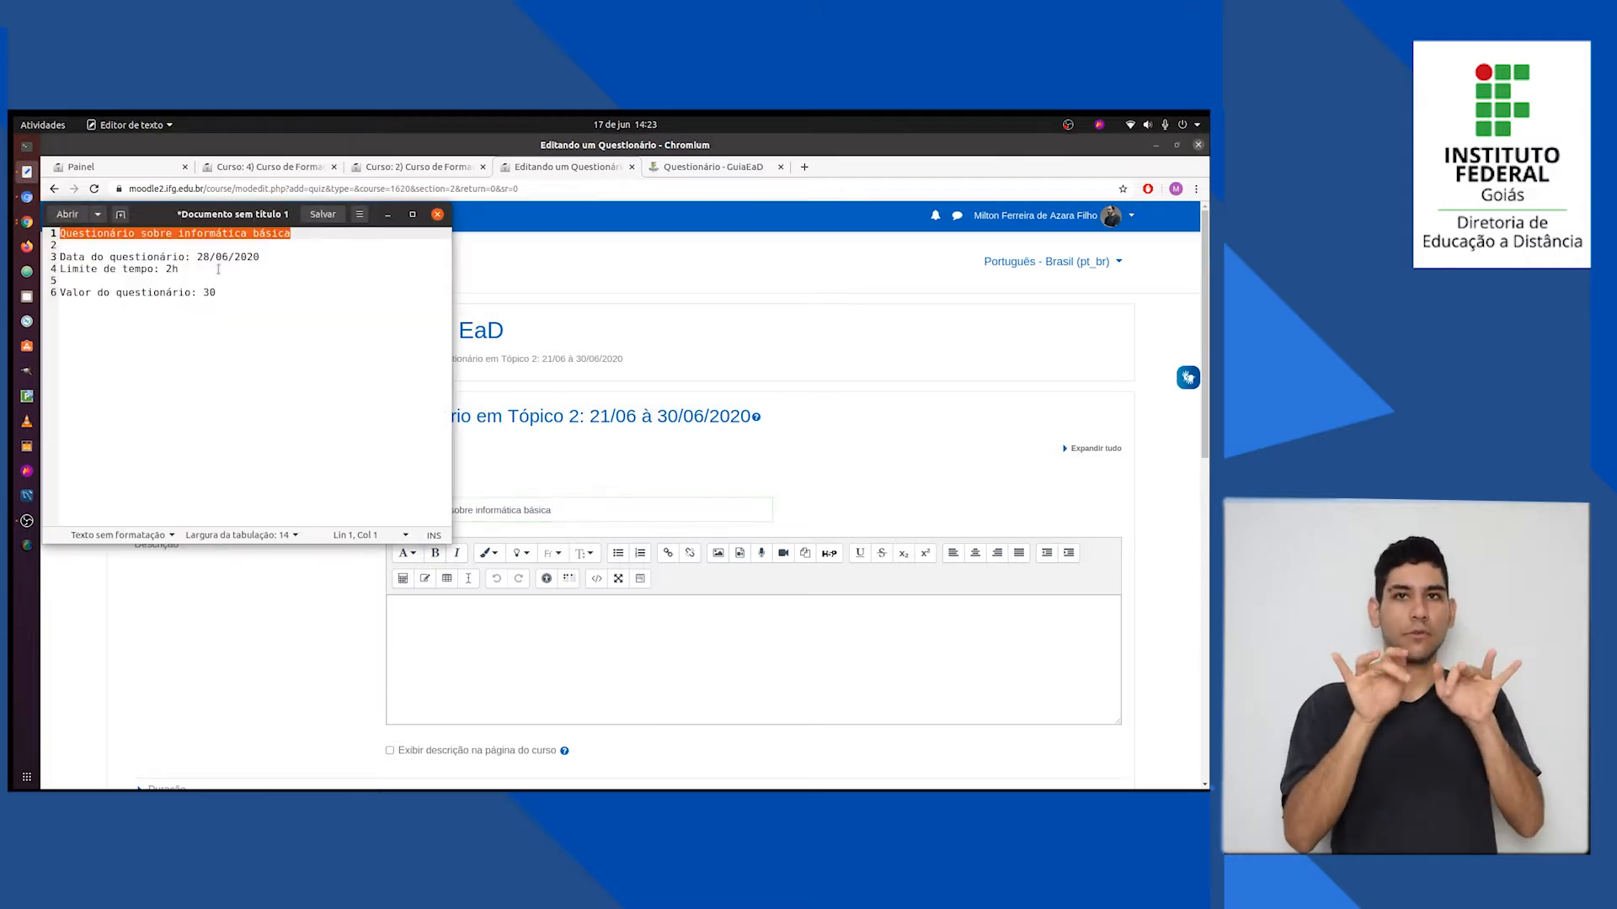
key(alt+Tab)
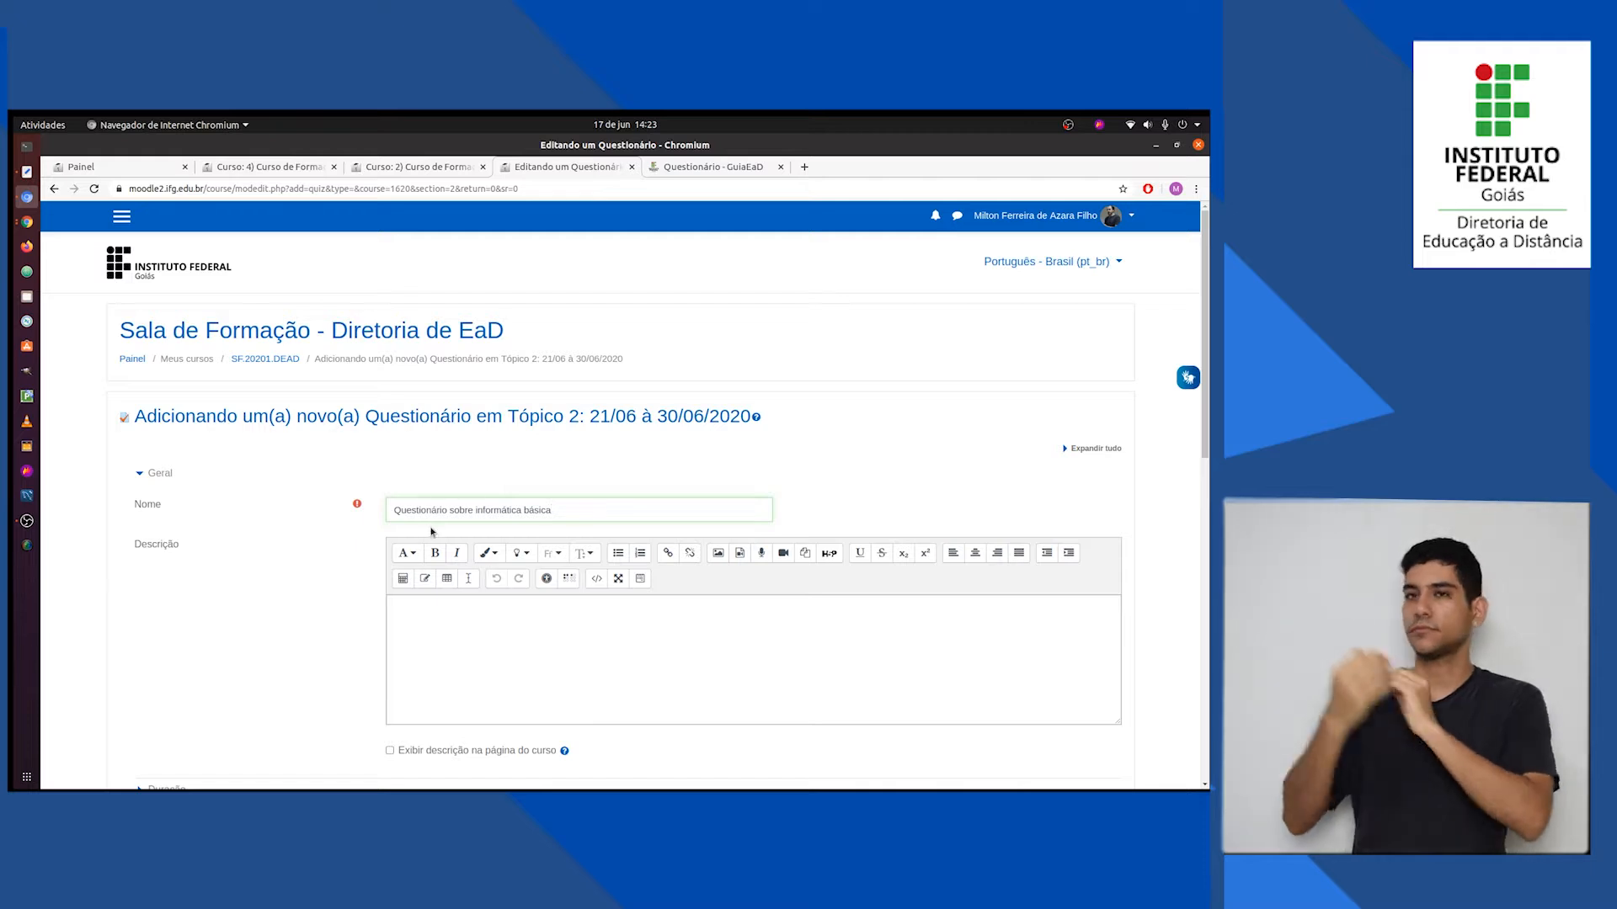
scroll(505, 589, down, 2)
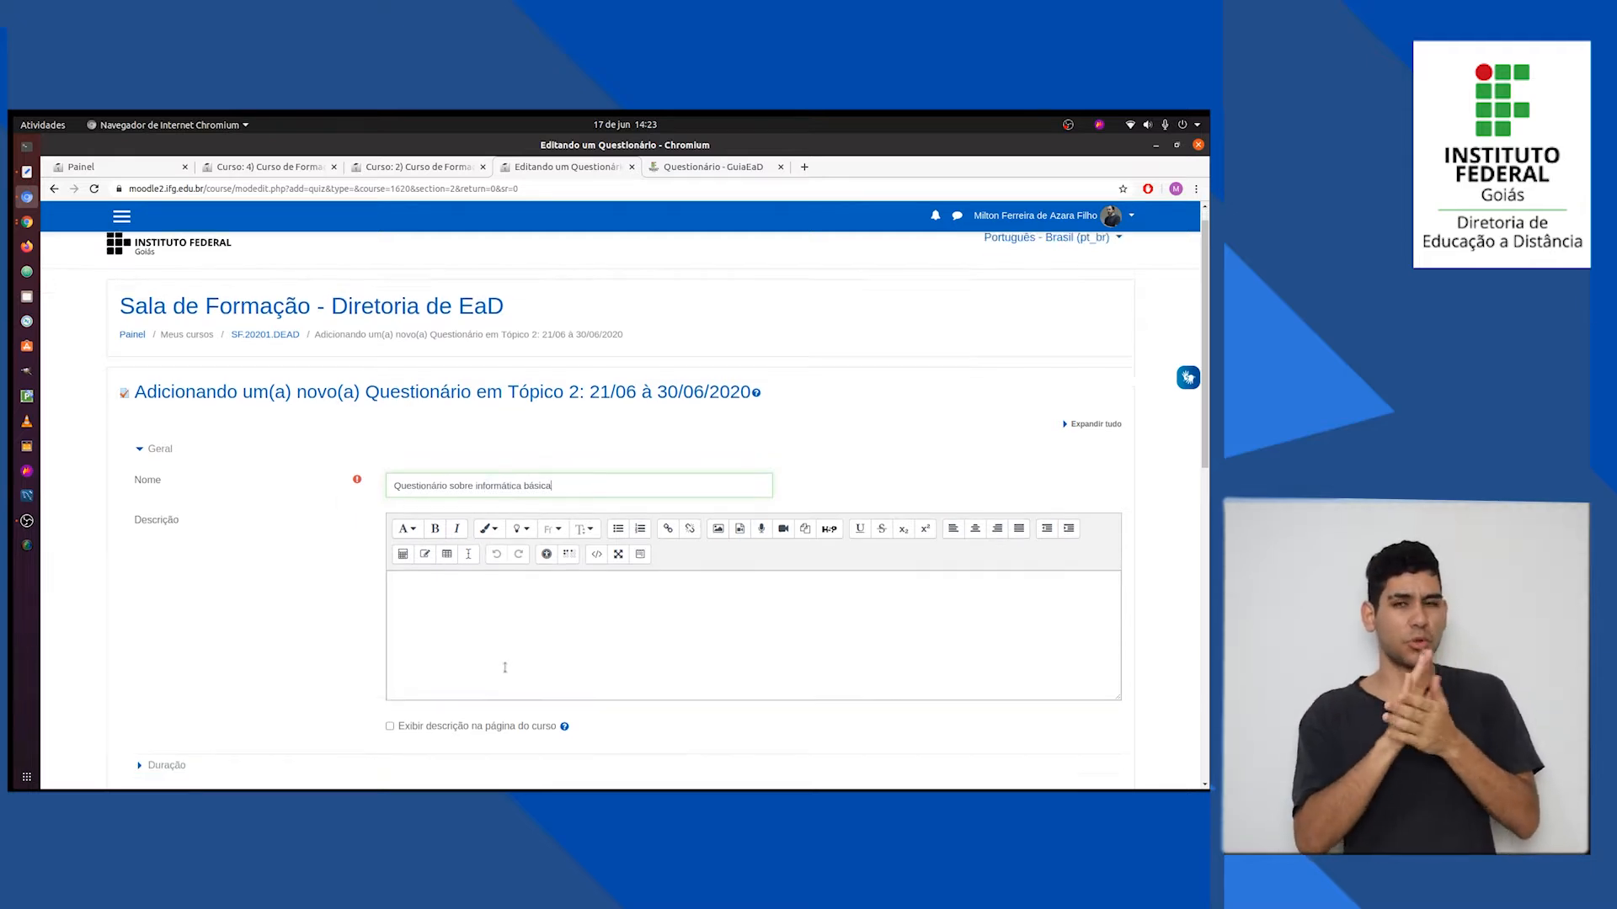
scroll(505, 682, down, 4)
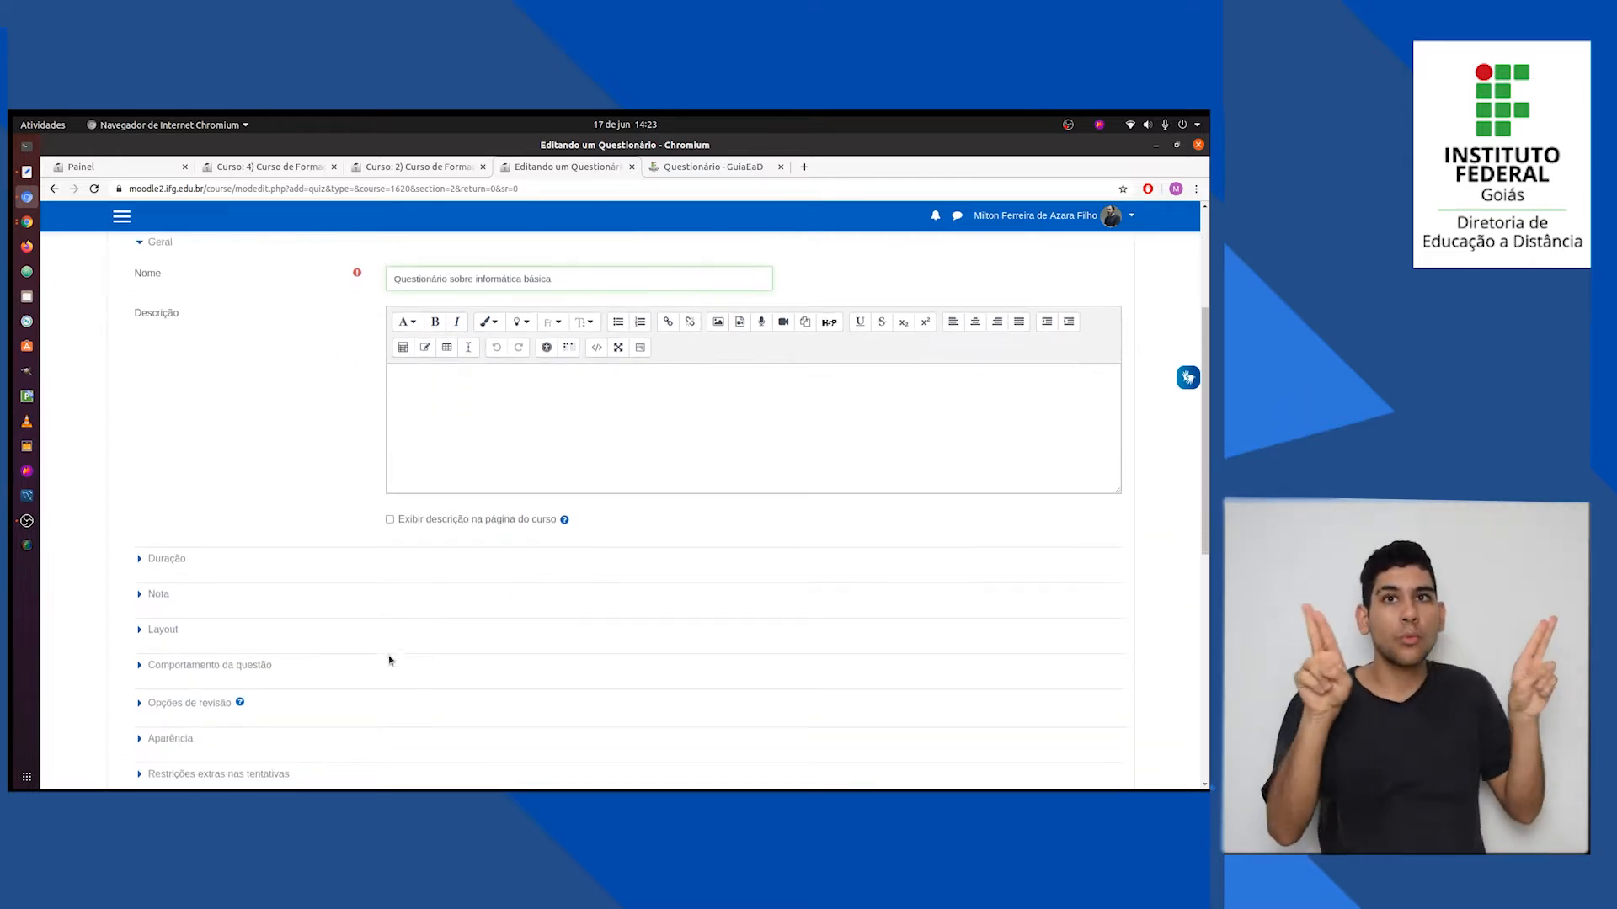
scroll(392, 661, down, 2)
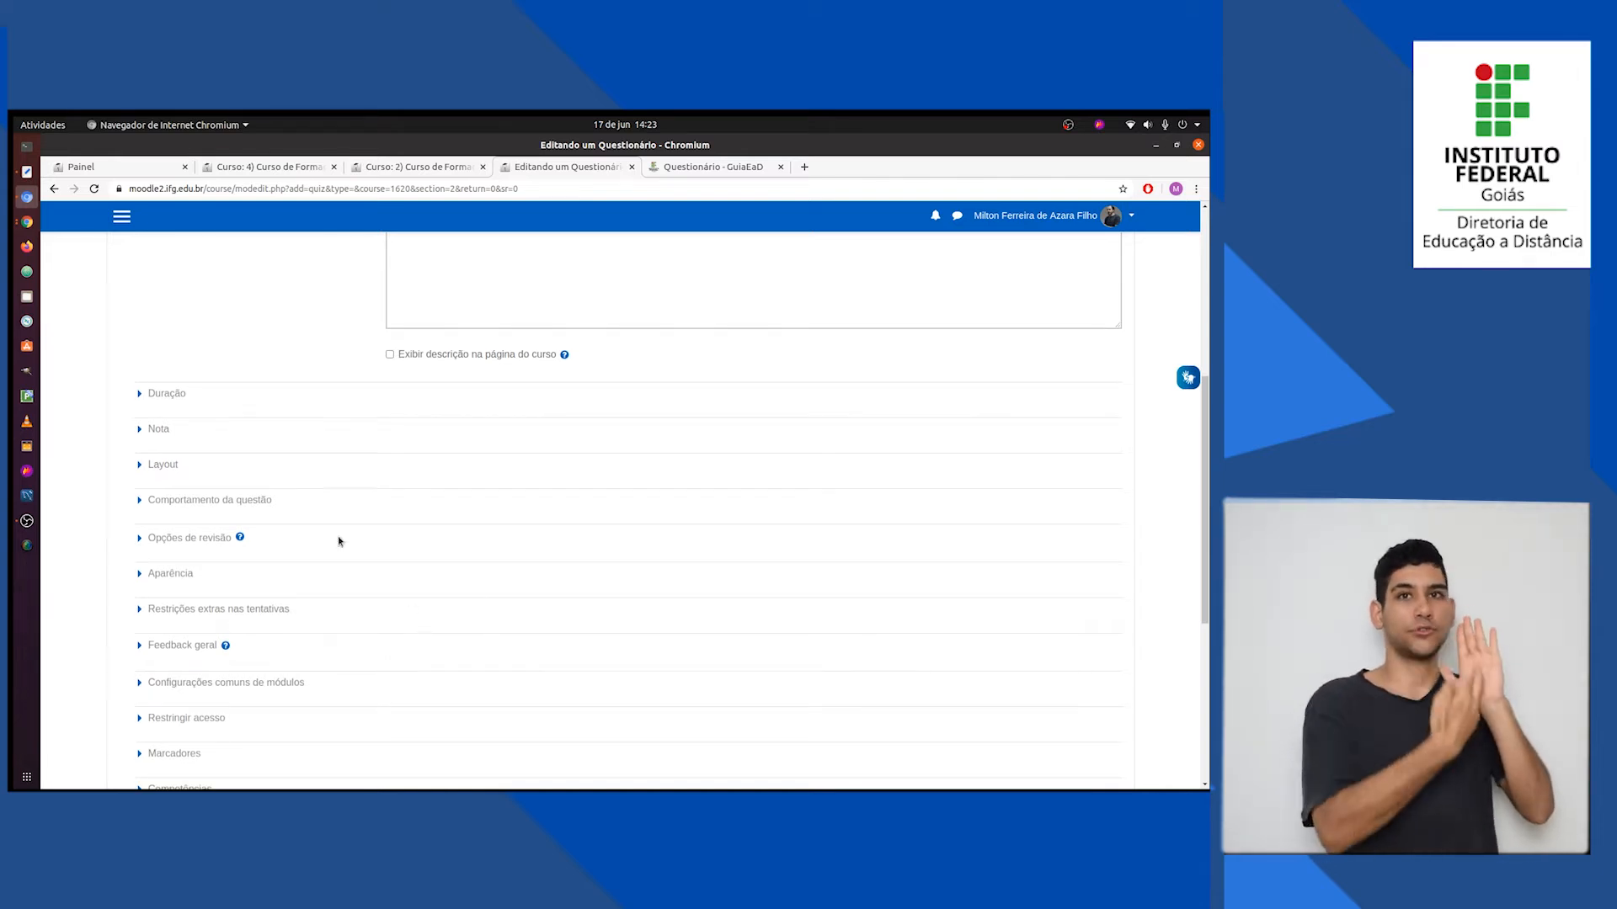
click(167, 394)
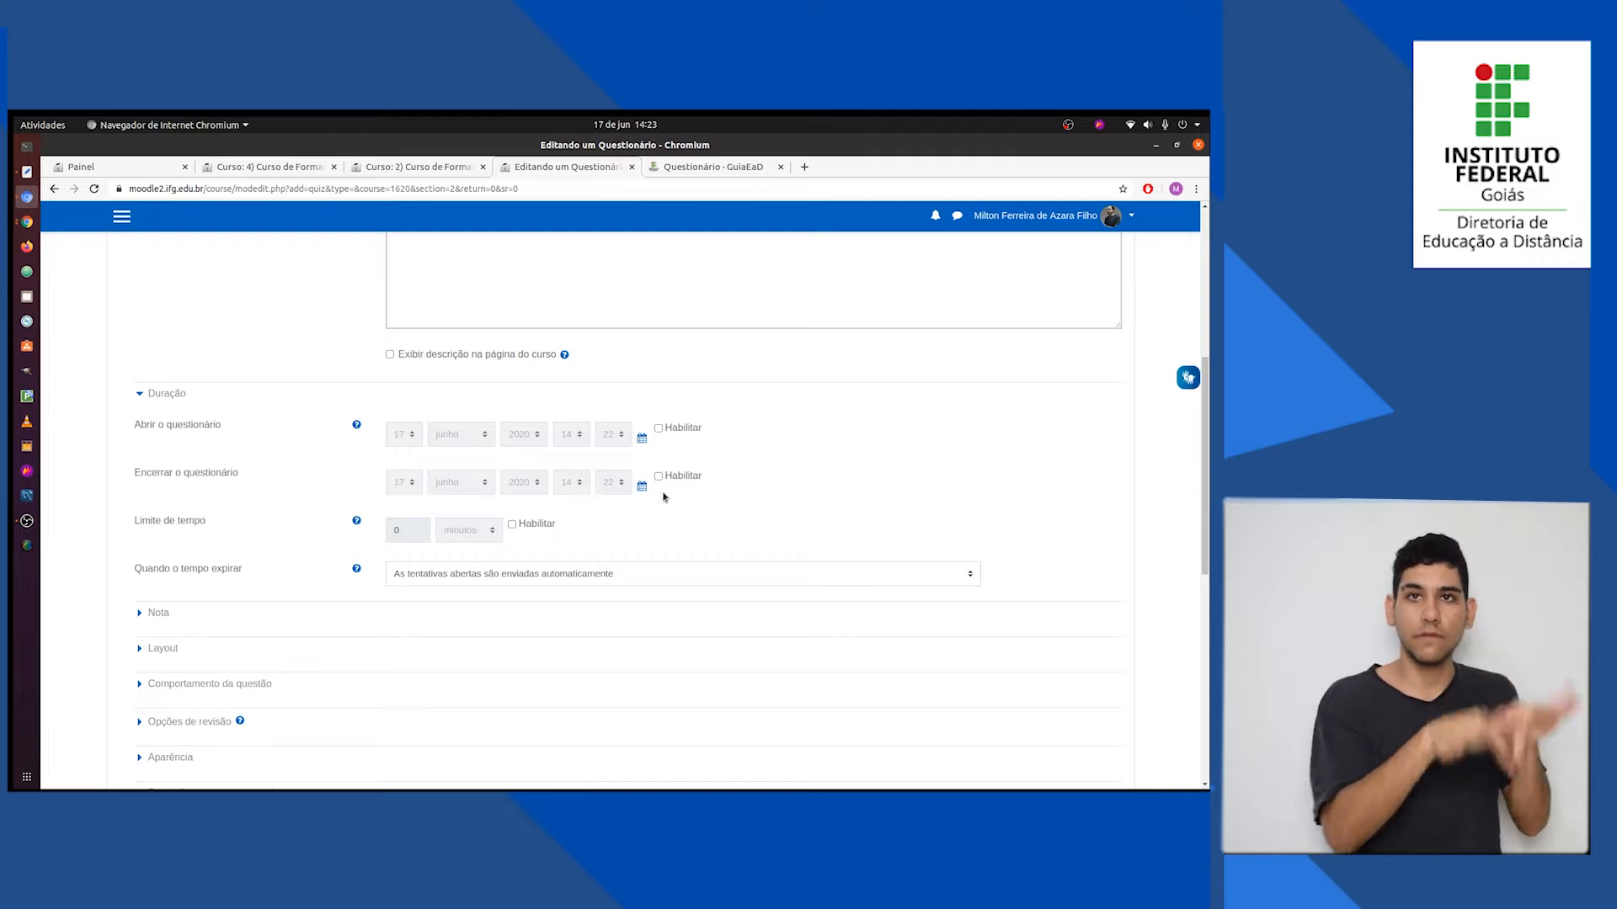
click(674, 431)
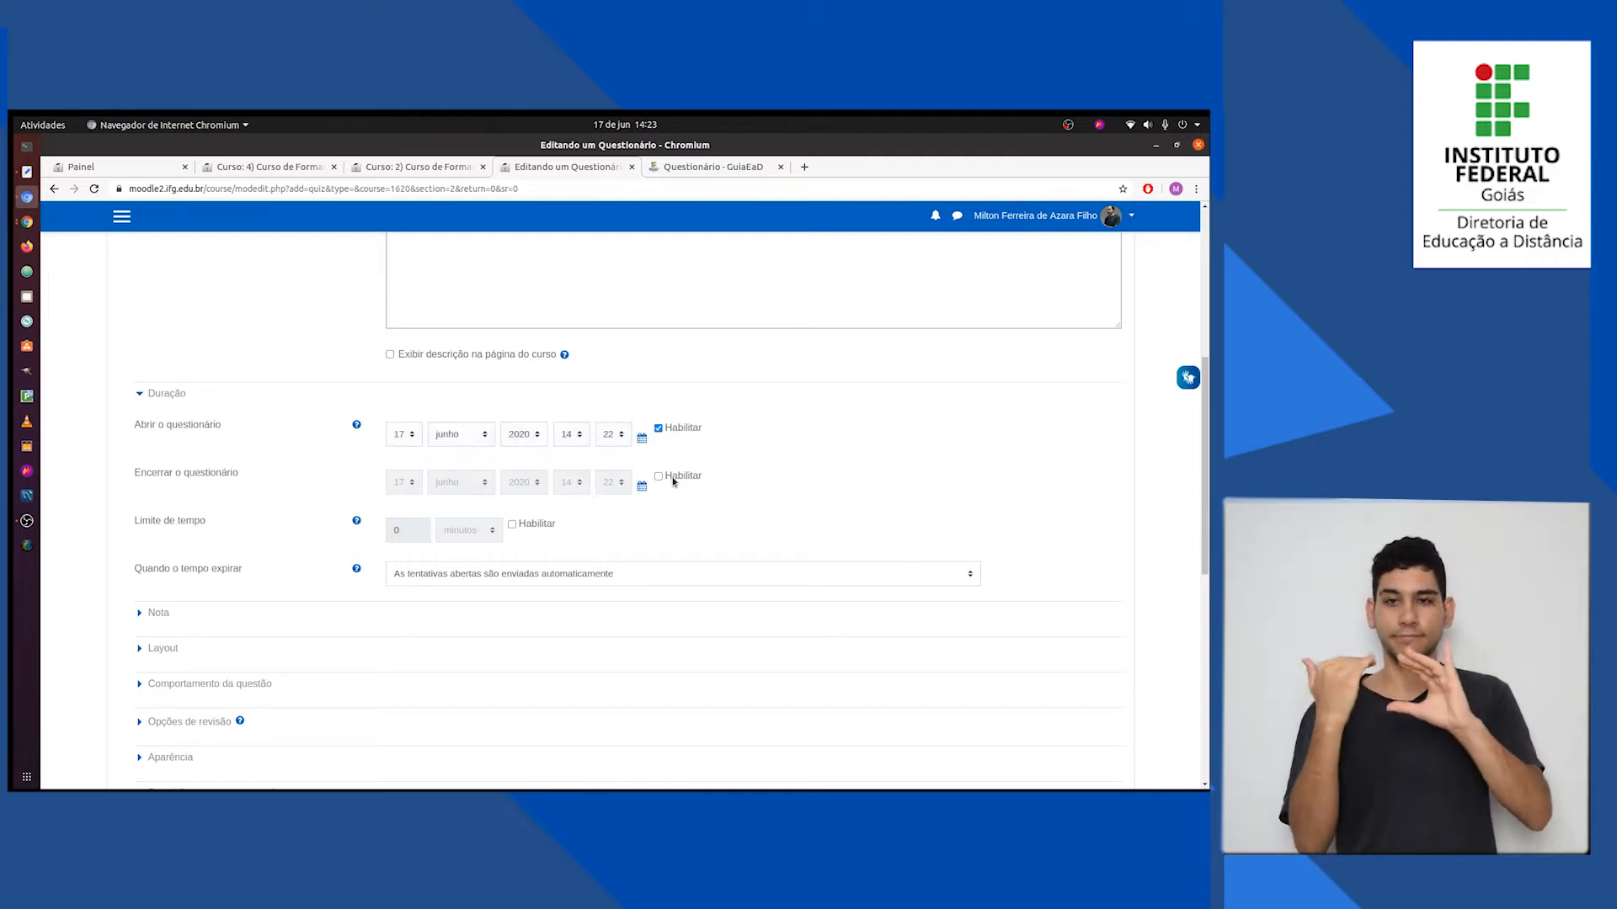
click(673, 481)
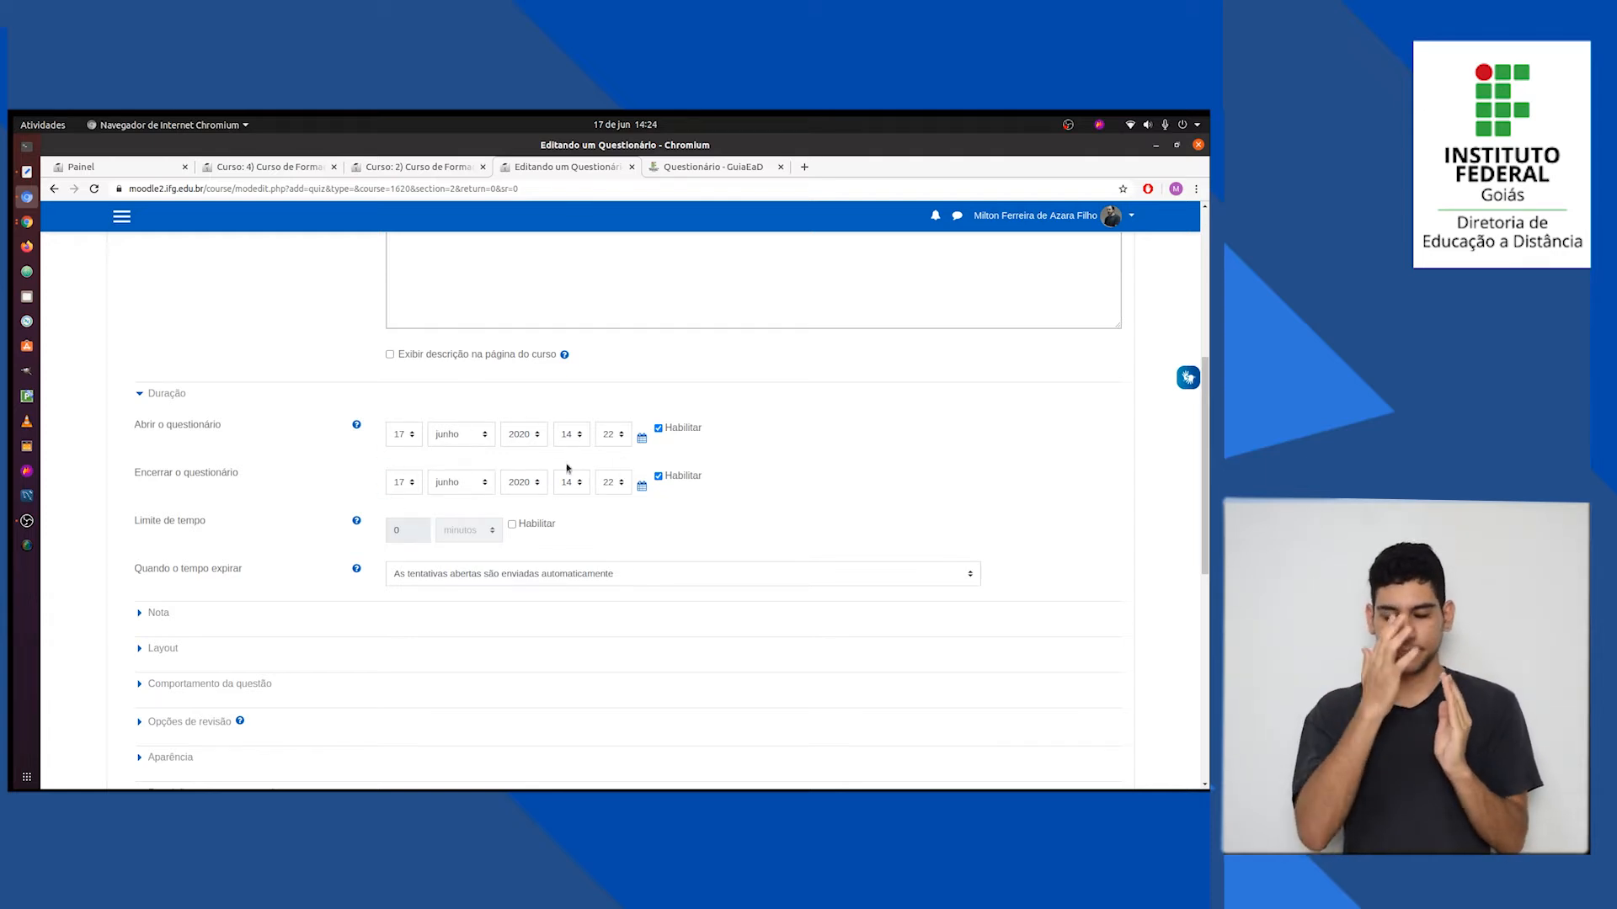
Open the course page in a separate browser tab, check the date range of Tópico 2, and return to the quiz form
scroll(378, 451, up, 5)
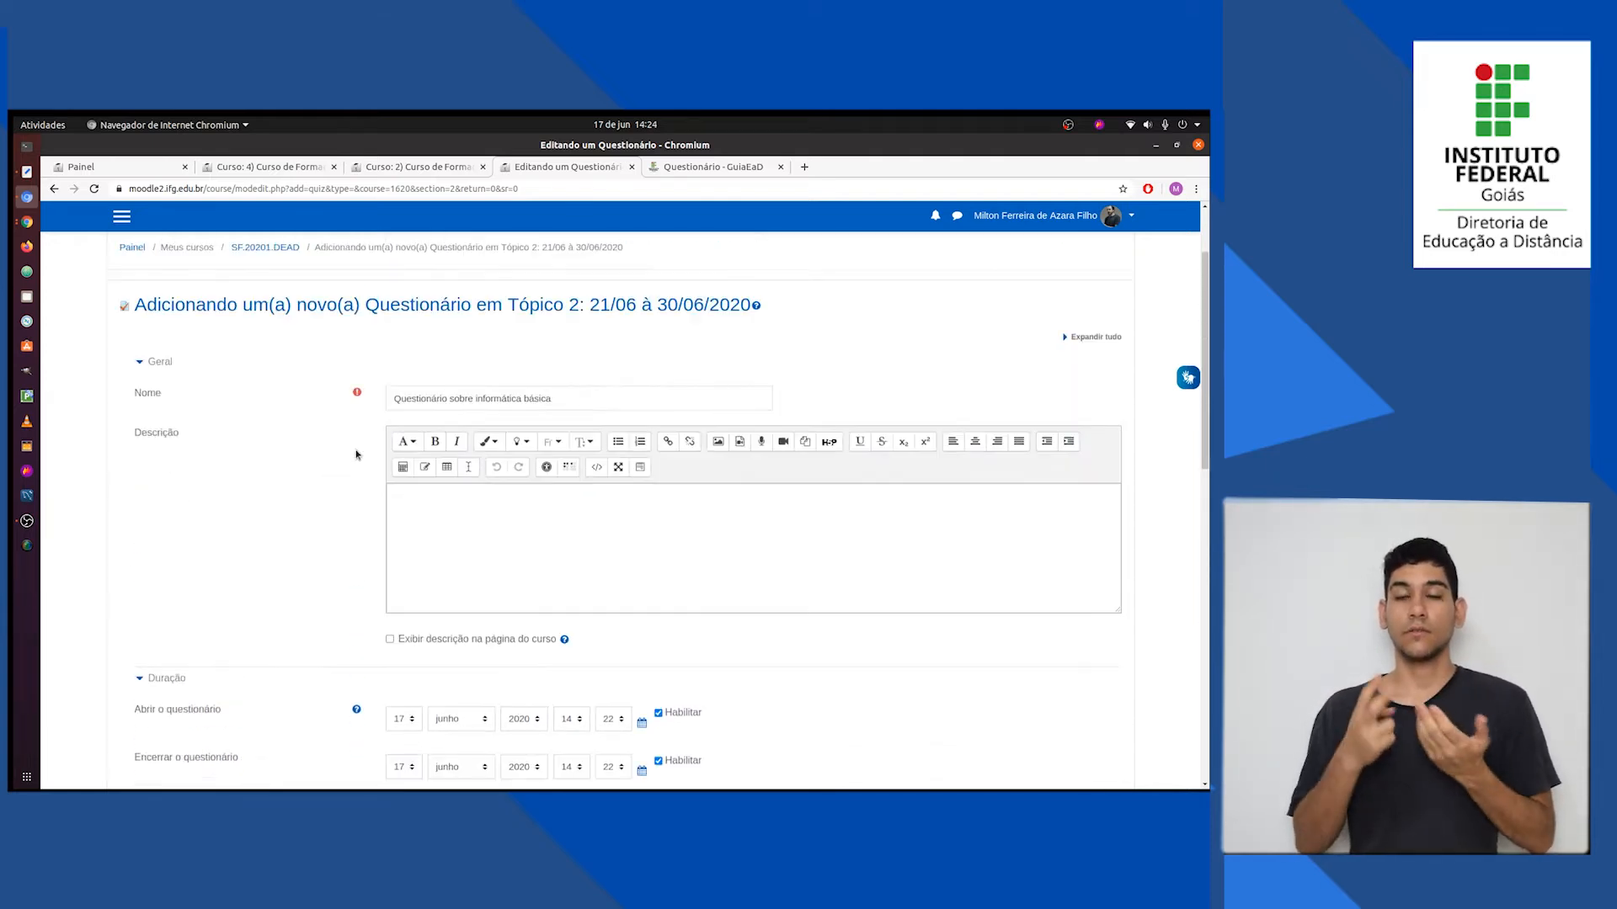
middle_click(265, 359)
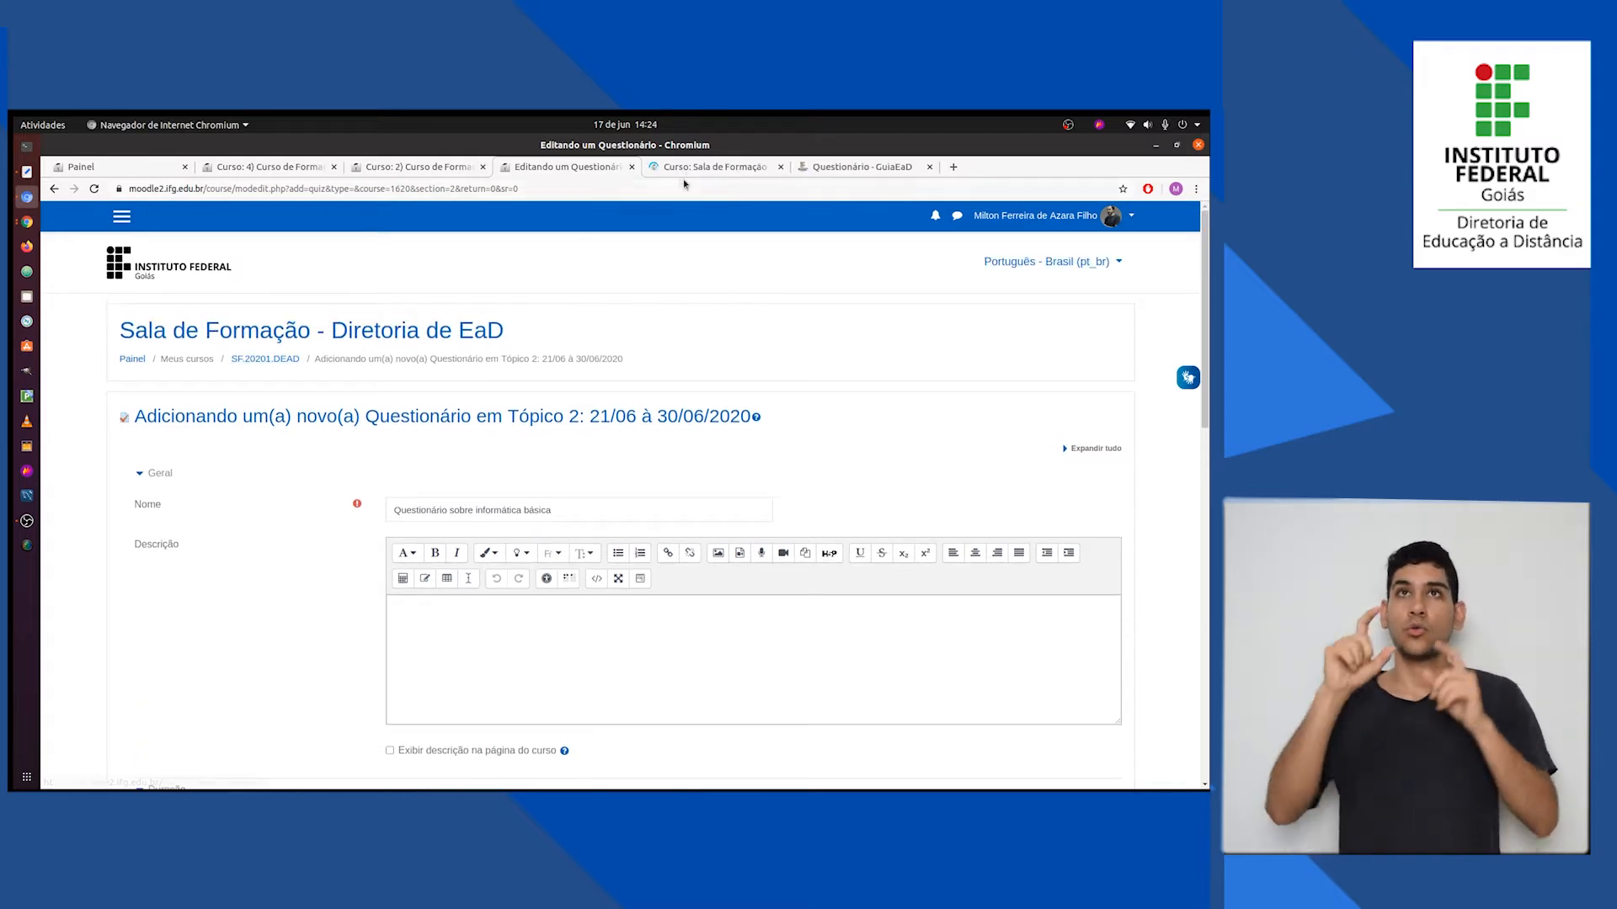
click(715, 167)
scroll(568, 377, down, 10)
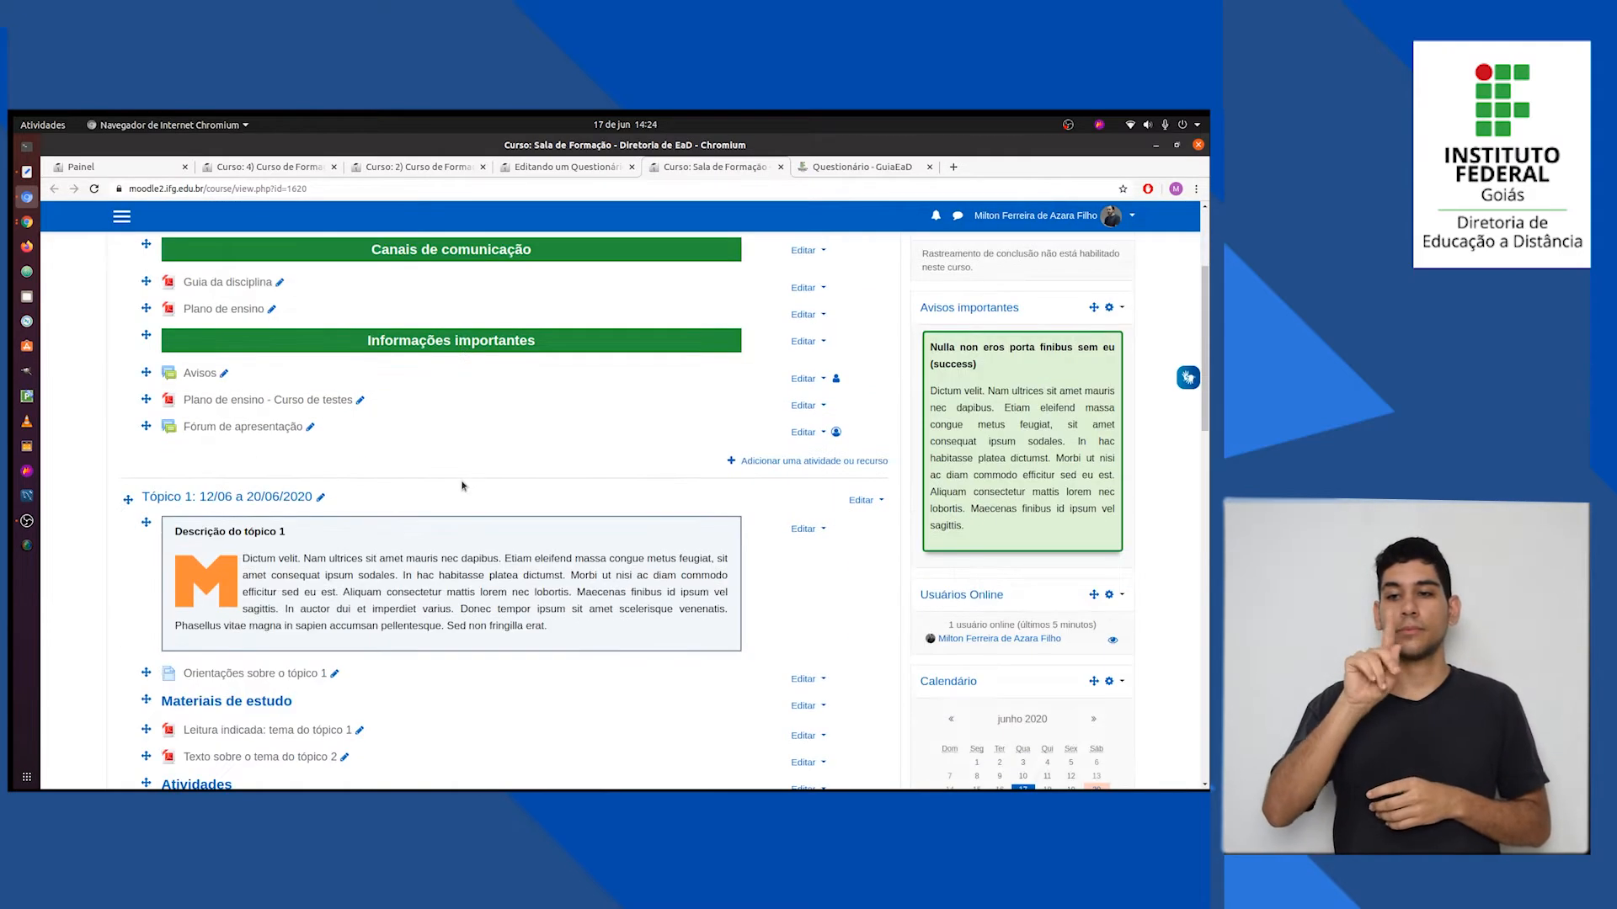
scroll(435, 515, down, 2)
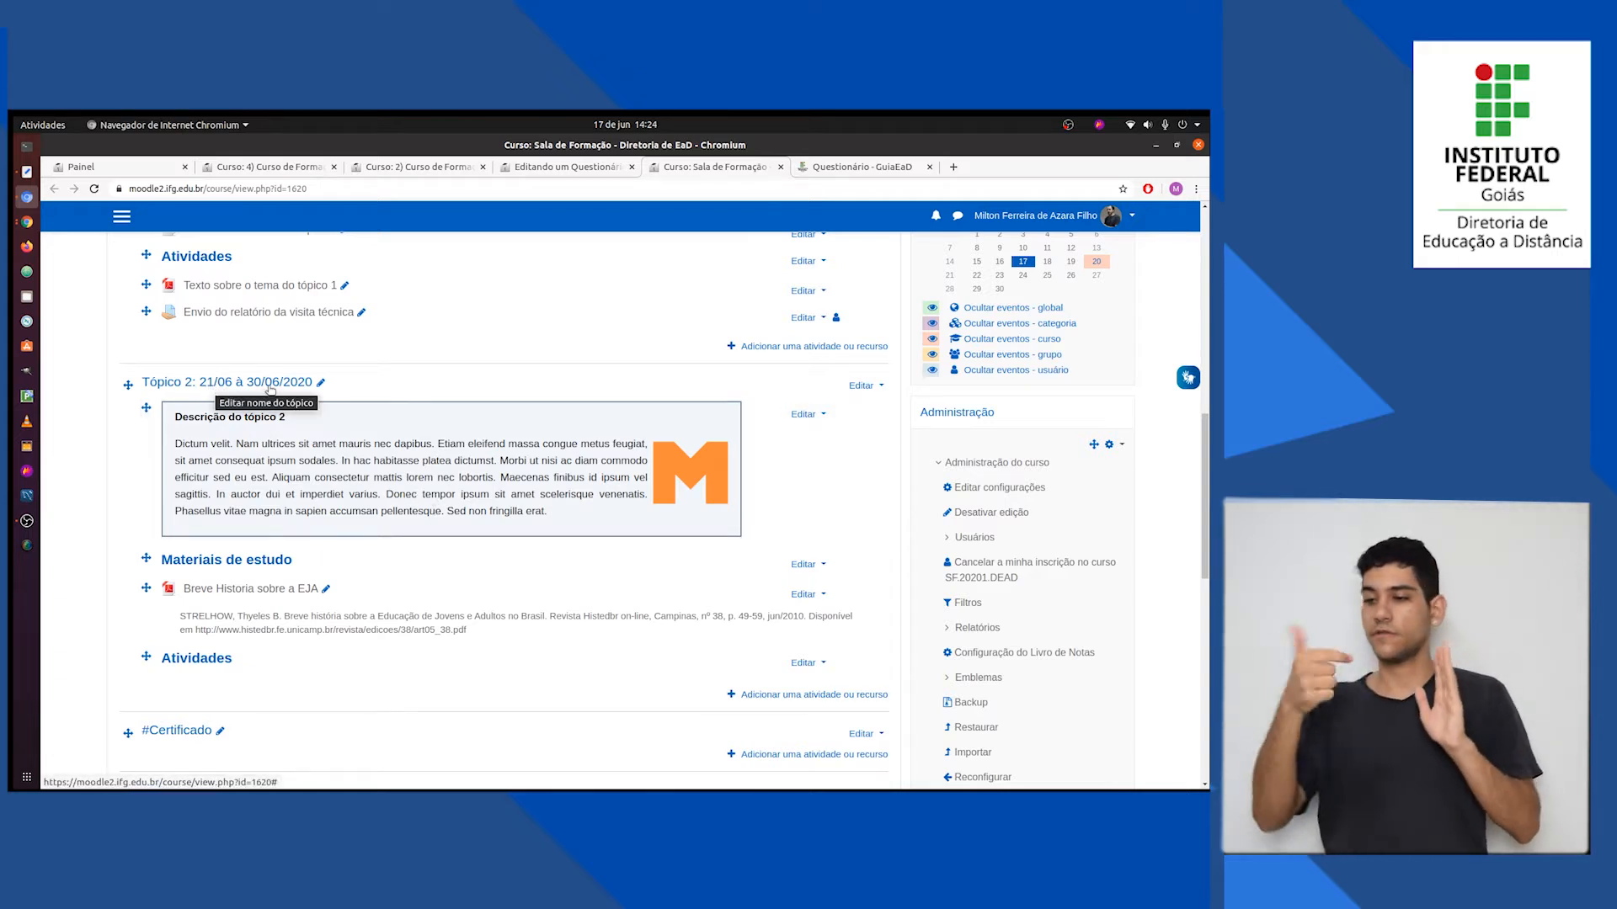
click(596, 168)
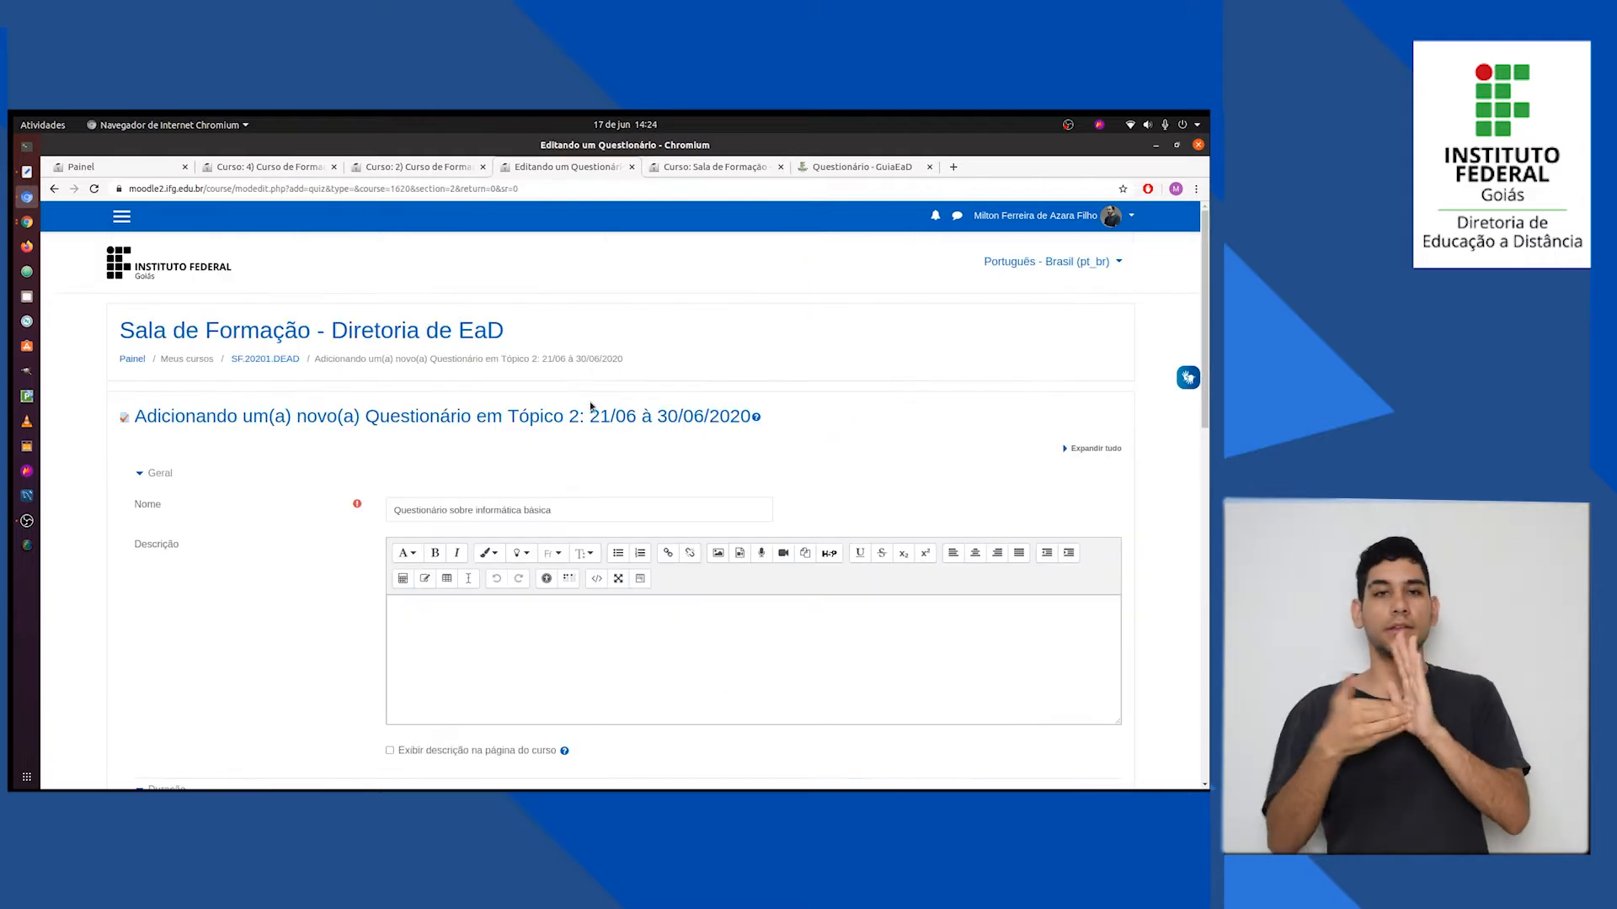
Set the quiz's opening day to 21 and its closing day to 30
scroll(337, 538, down, 2)
click(404, 533)
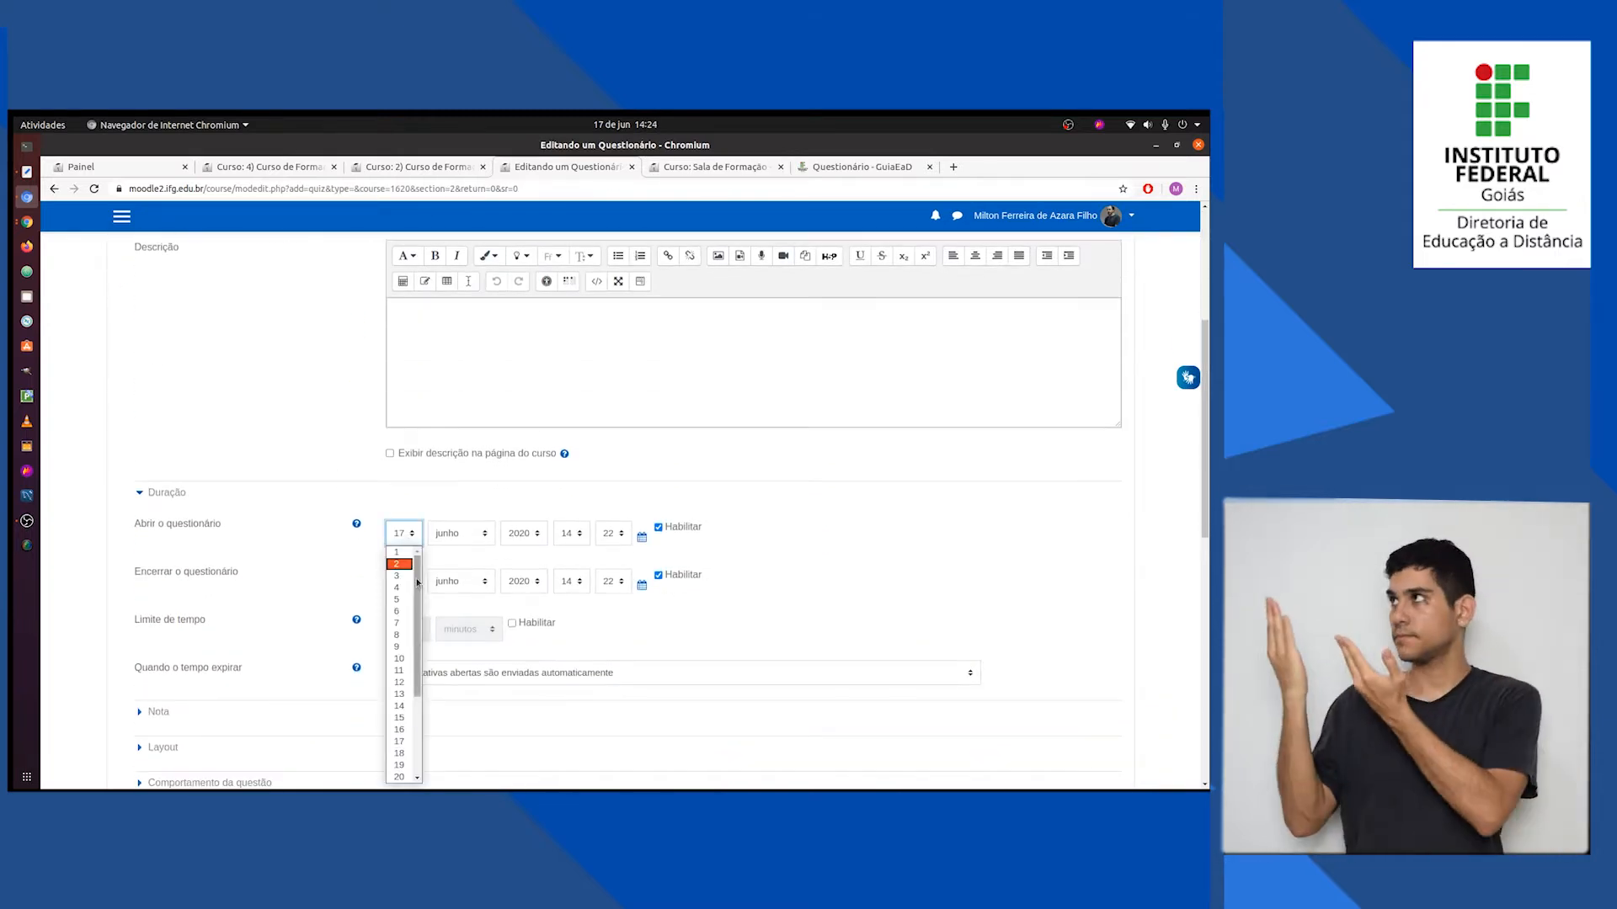
scroll(408, 657, down, 3)
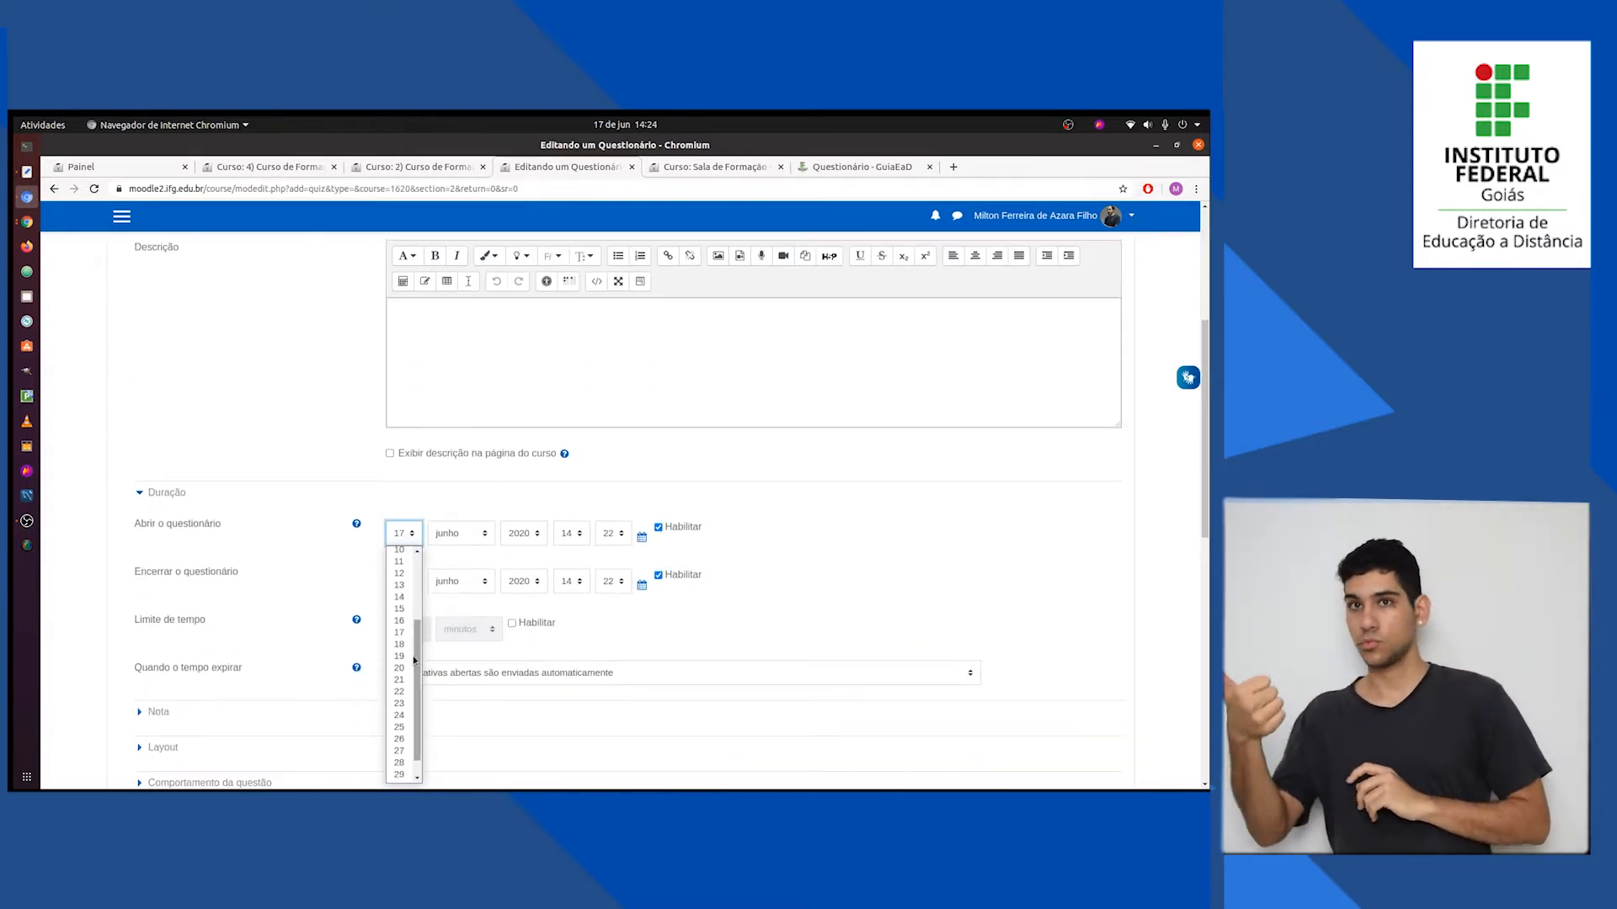
click(407, 681)
click(416, 582)
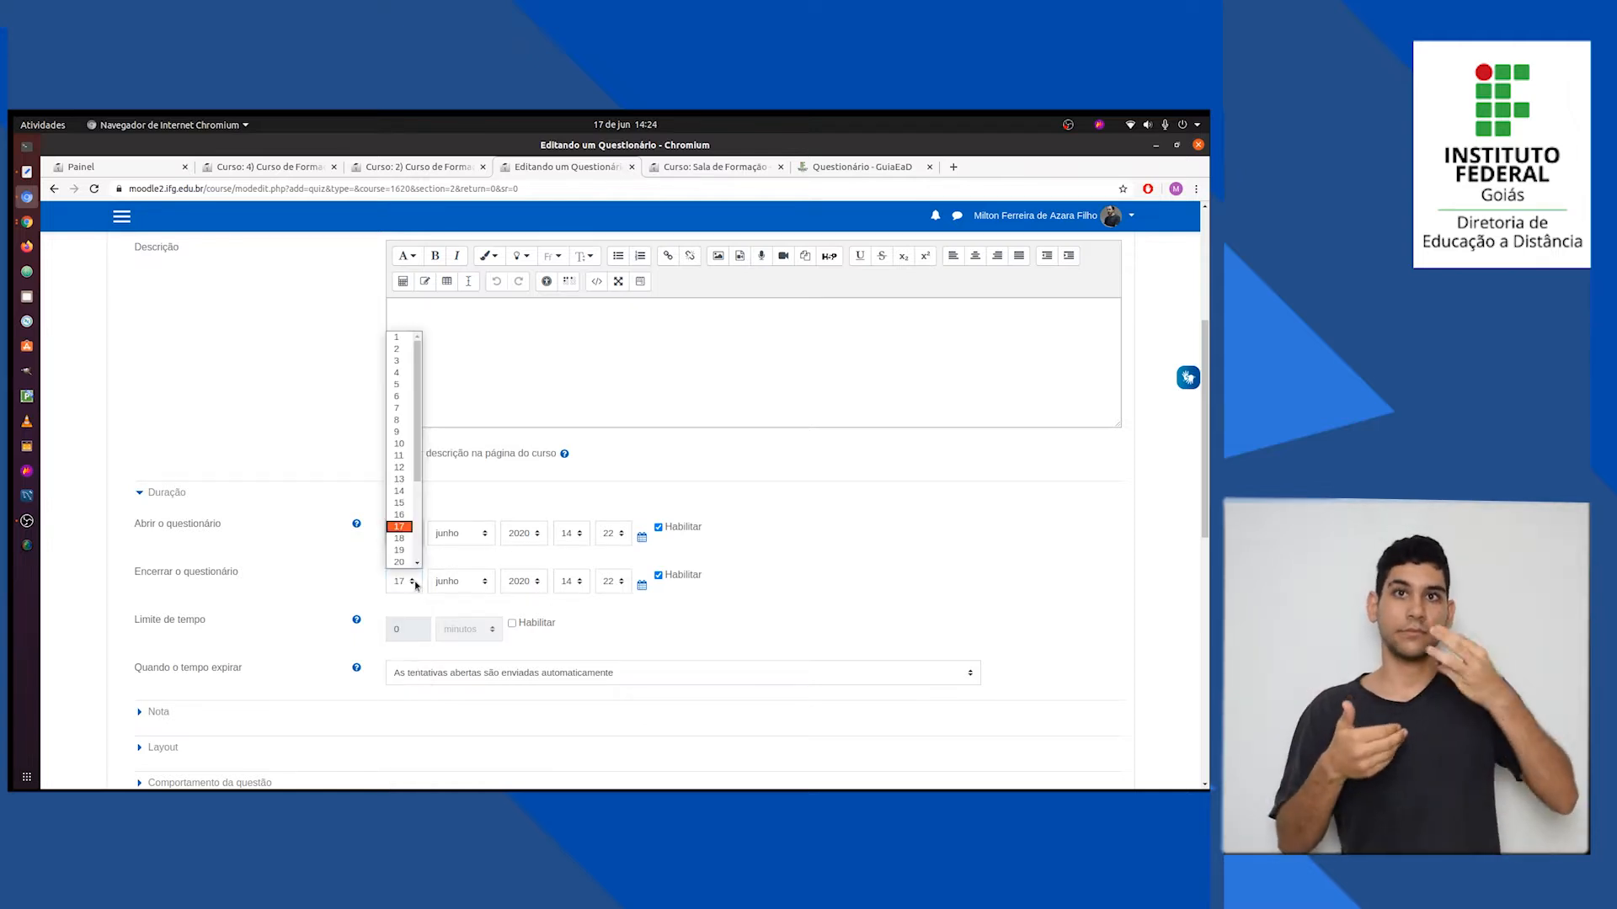
scroll(405, 556, down, 4)
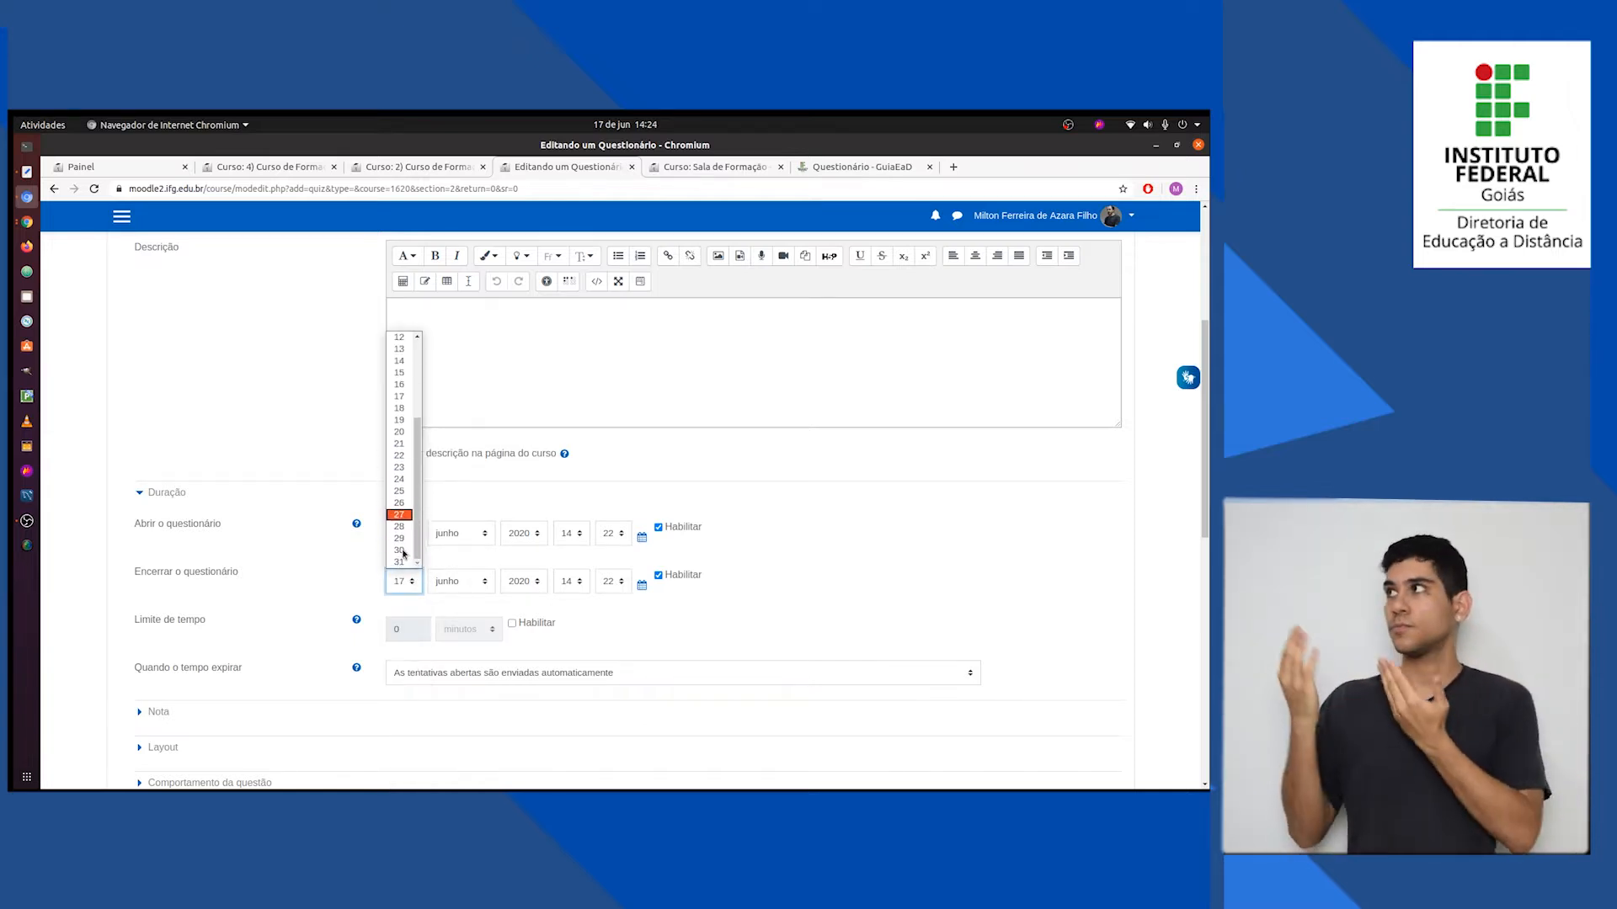
click(399, 550)
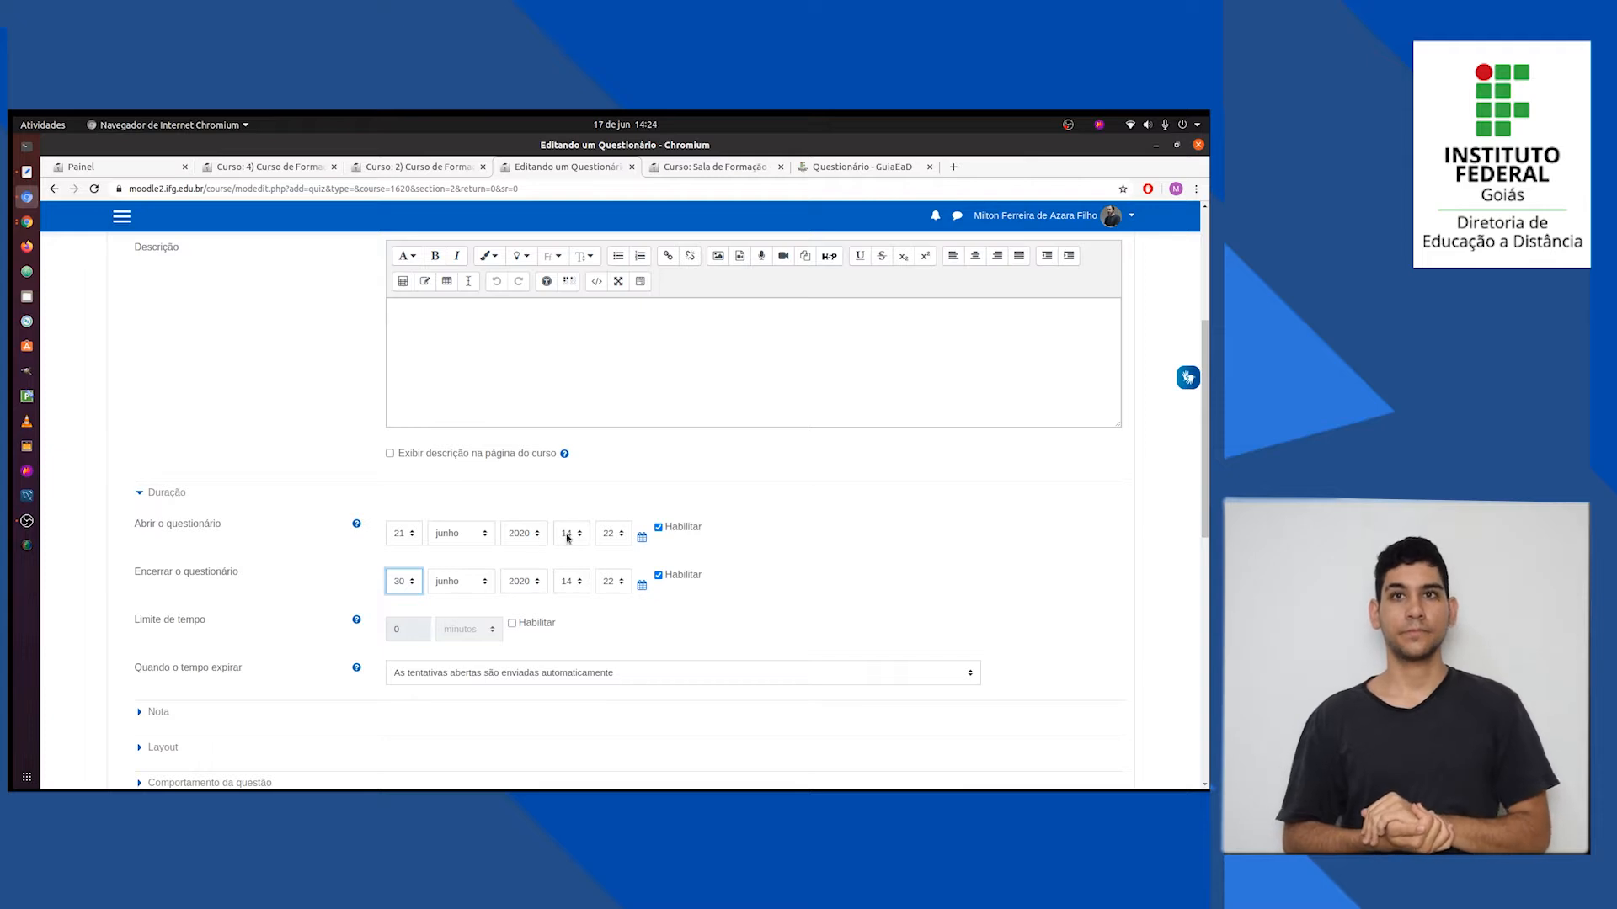
Set the quiz's opening time to 00:00
click(567, 535)
click(567, 552)
click(620, 534)
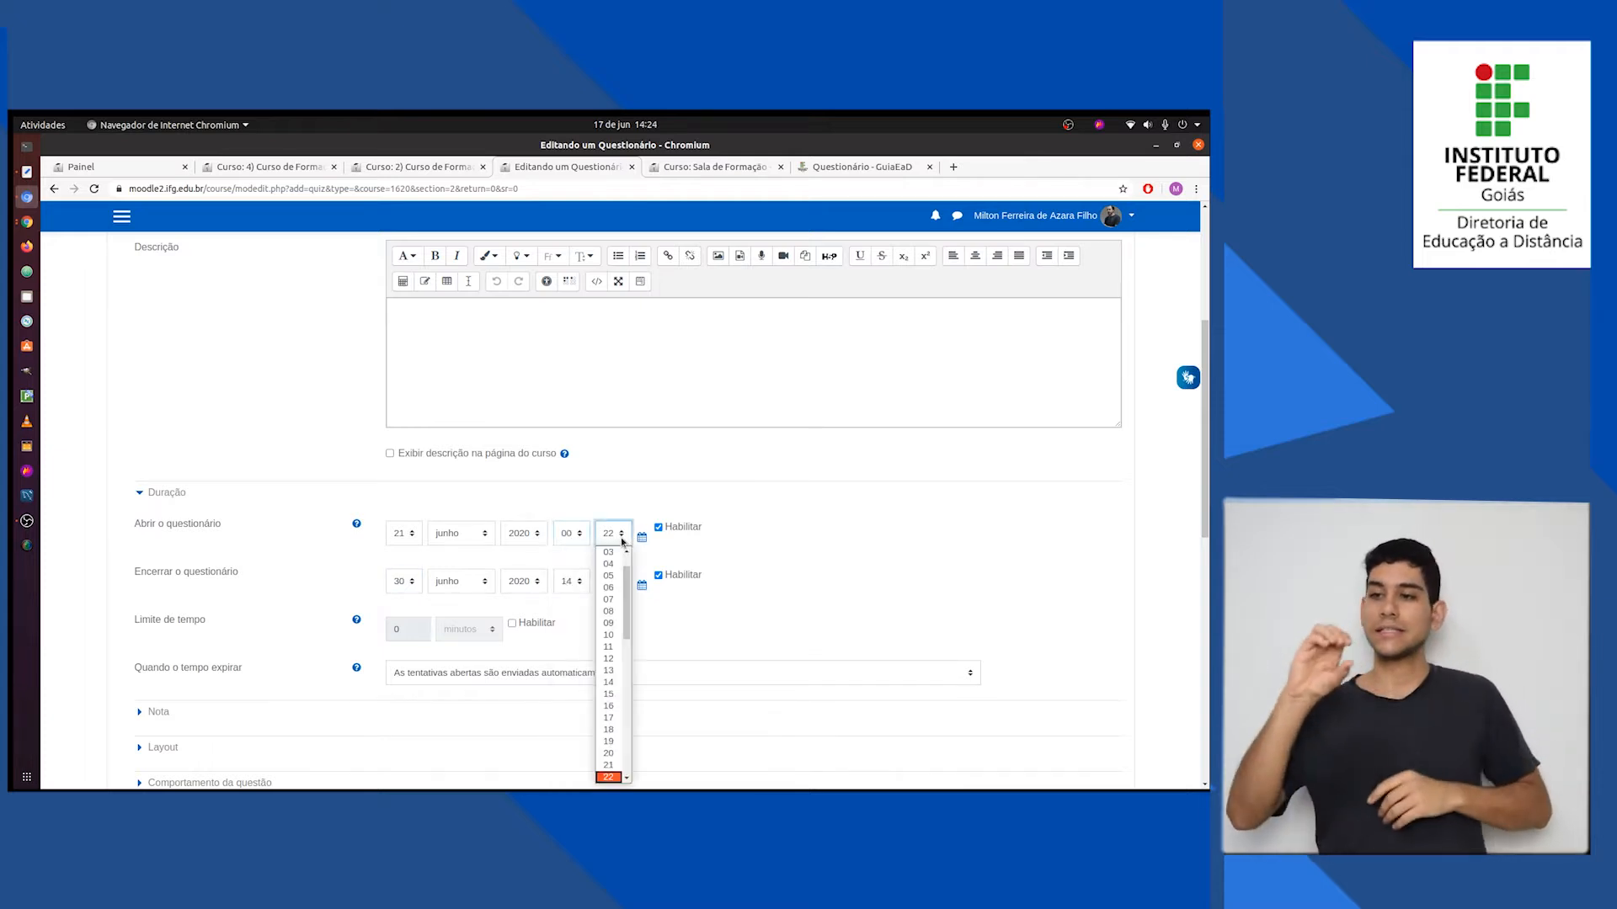
scroll(613, 560, up, 2)
click(608, 552)
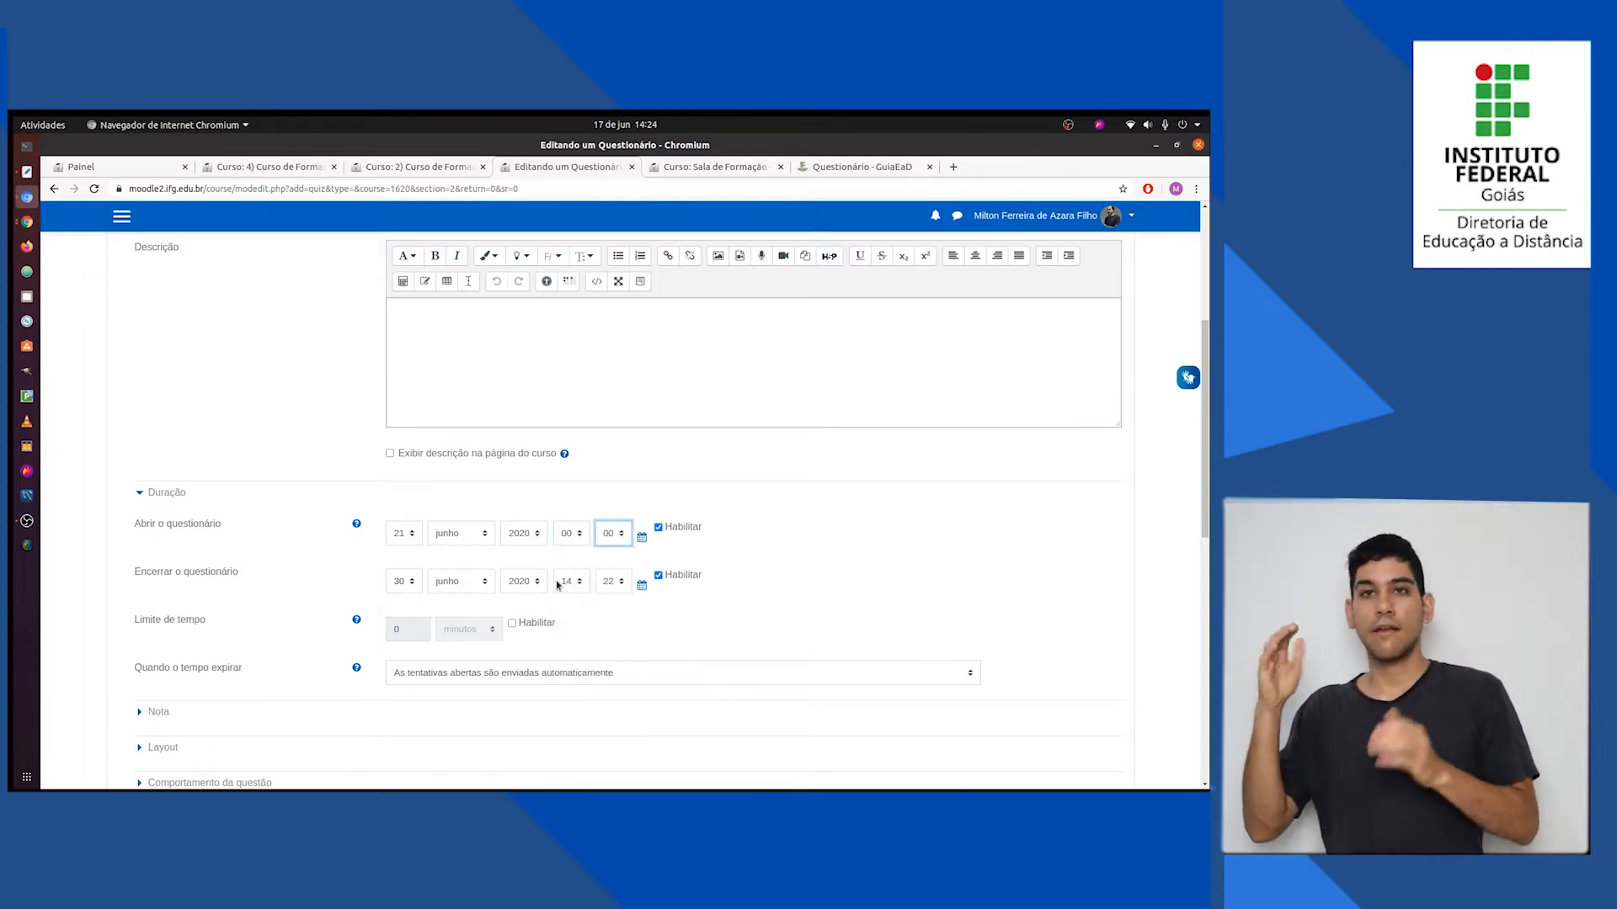
Set the quiz's closing time to 23:59
click(558, 585)
scroll(565, 551, down, 2)
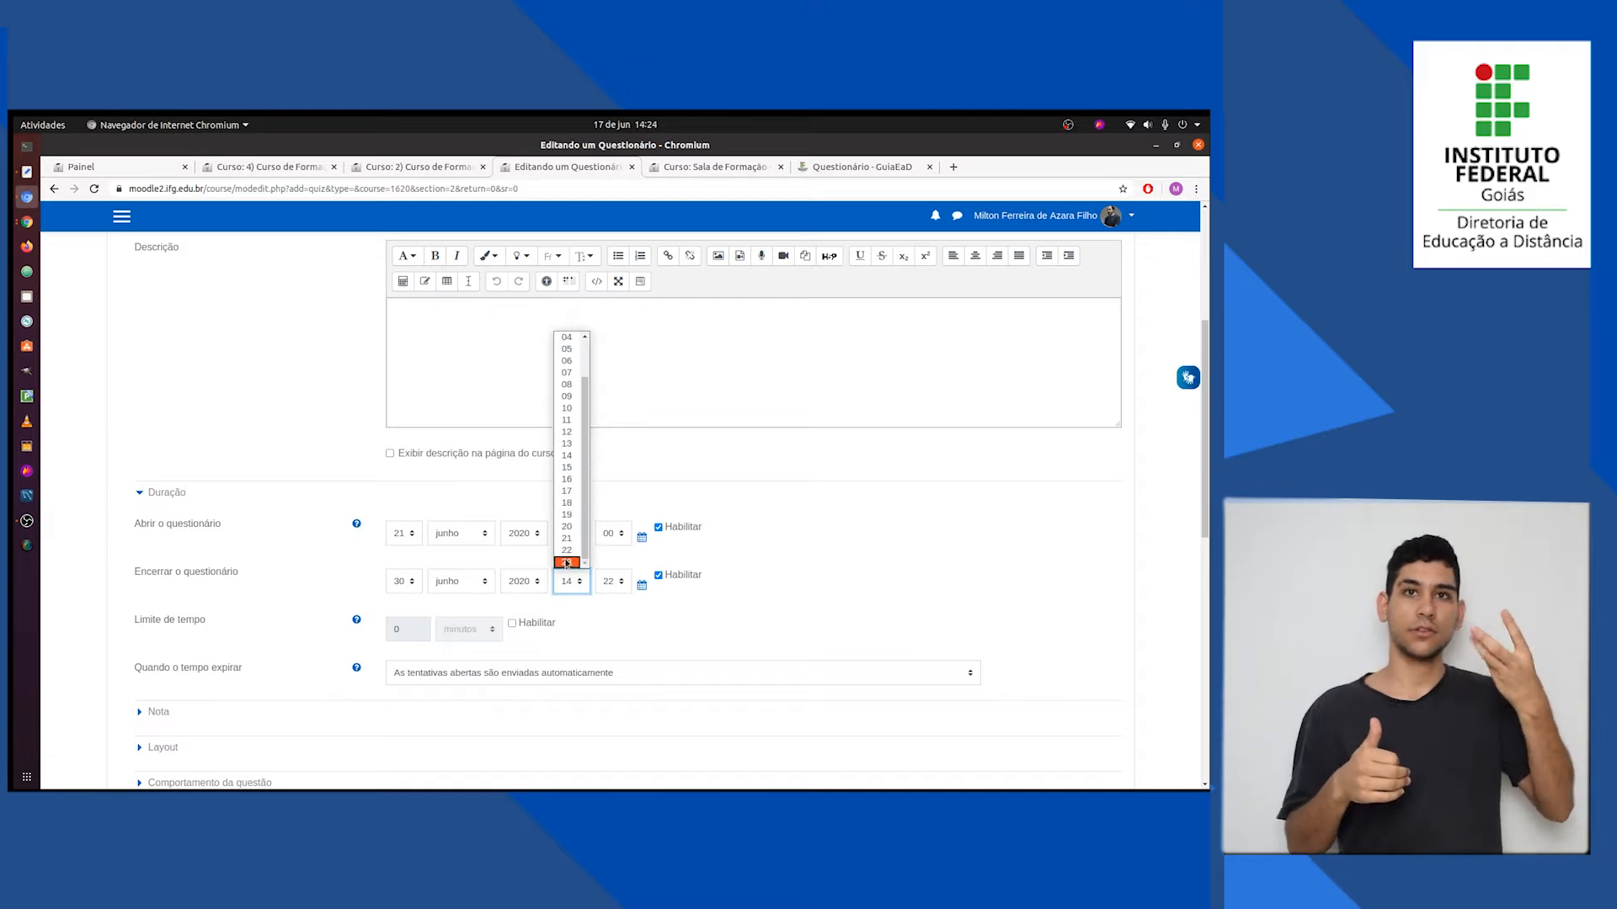
click(566, 562)
click(613, 583)
scroll(609, 555, down, 5)
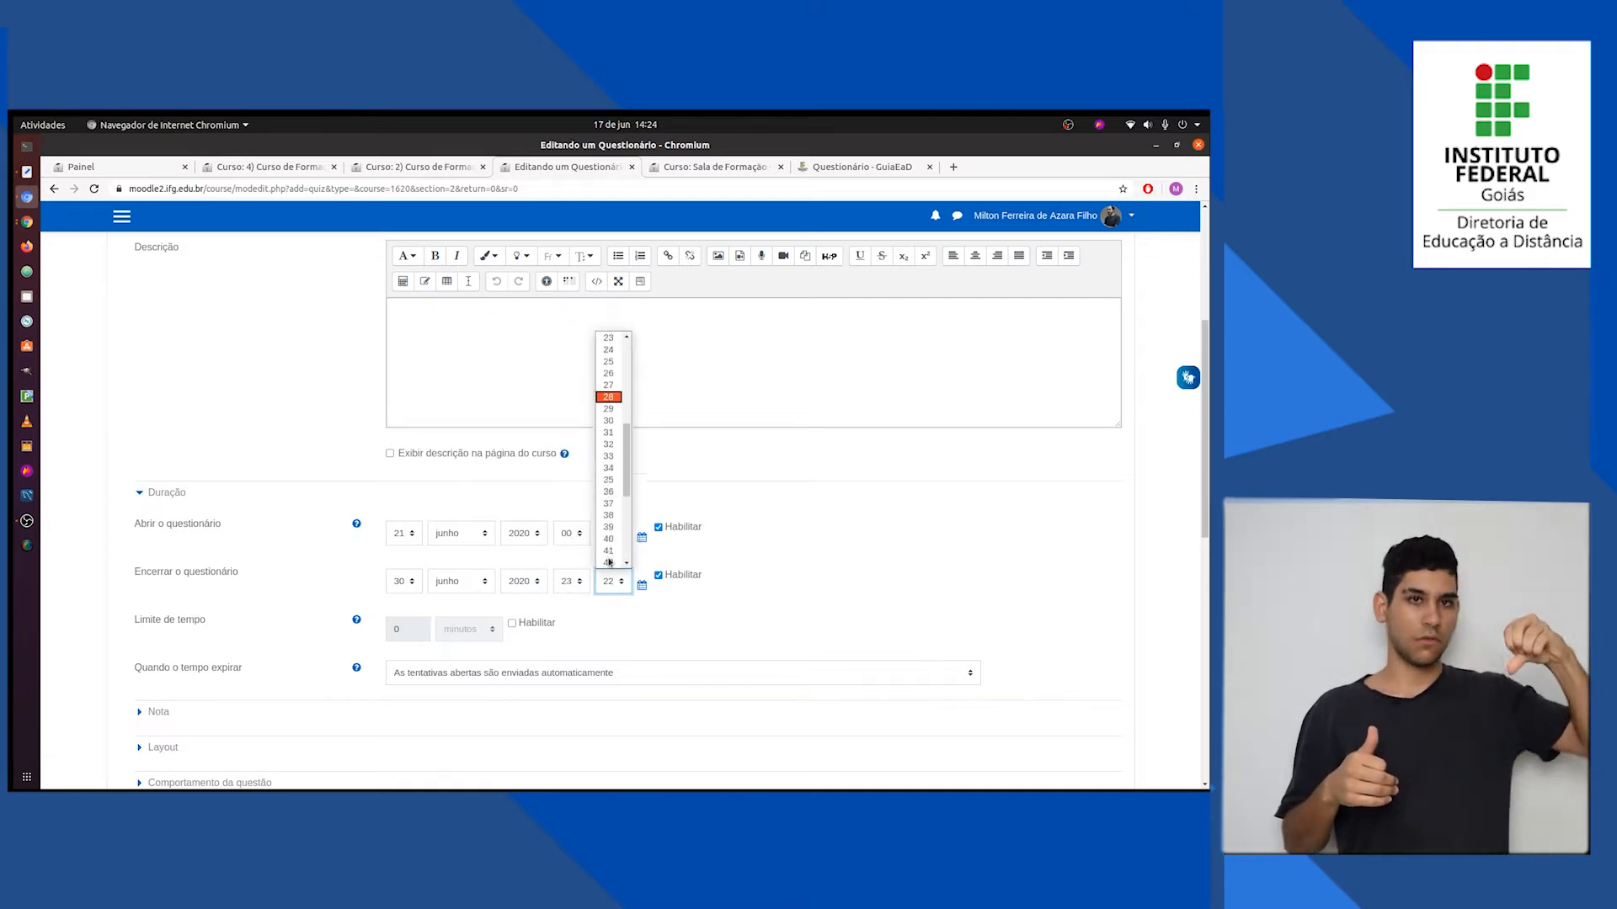
scroll(609, 556, down, 4)
click(608, 558)
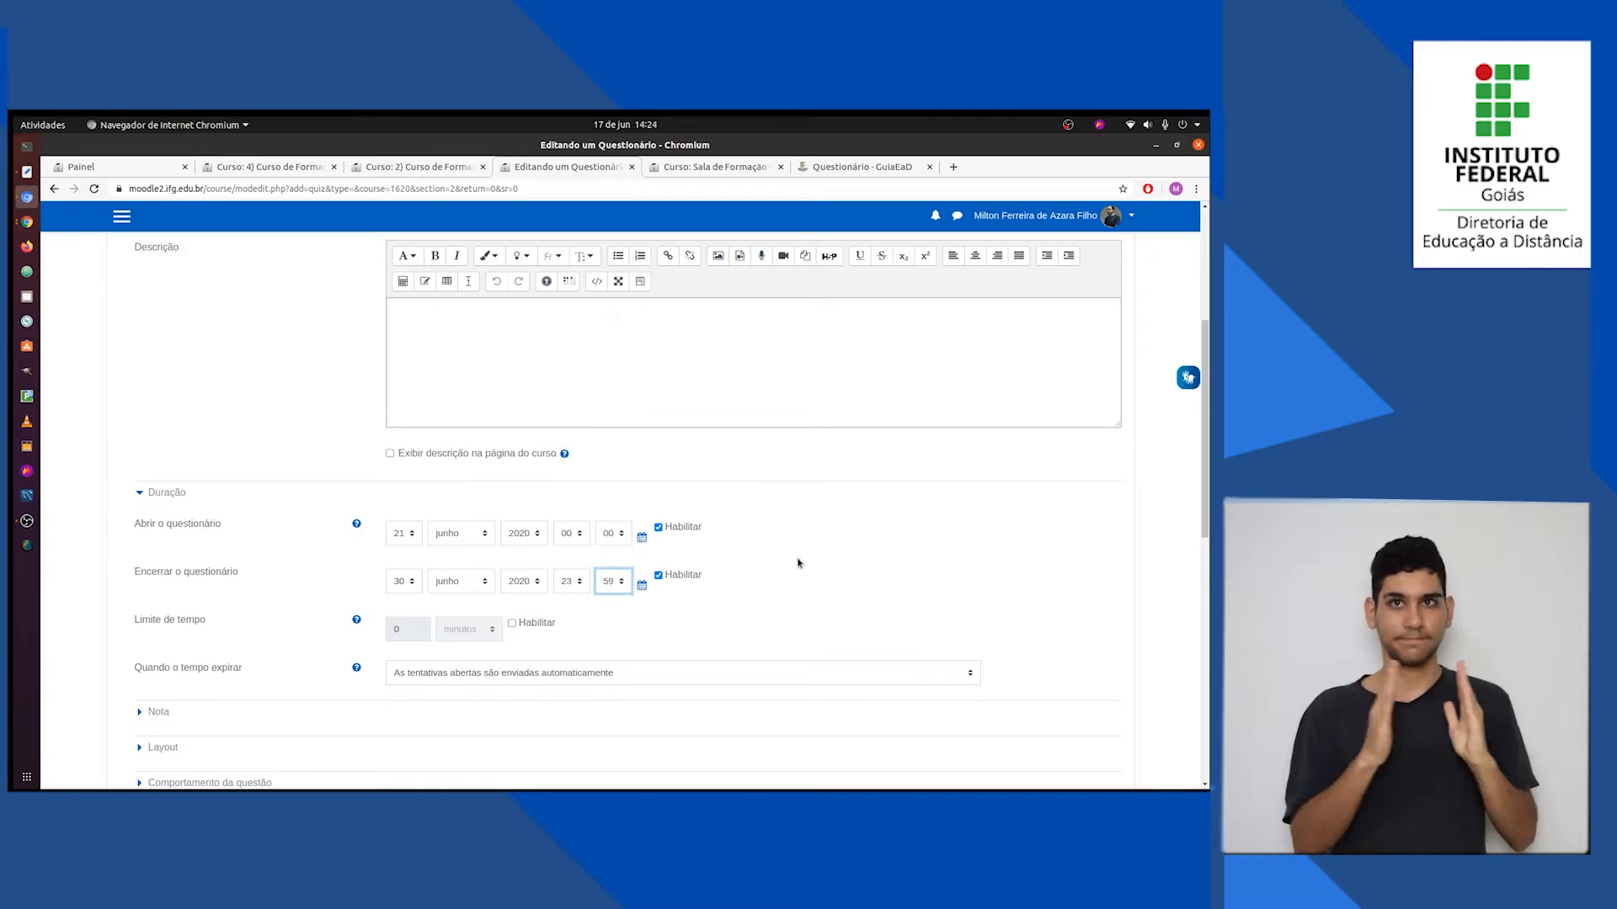
click(756, 558)
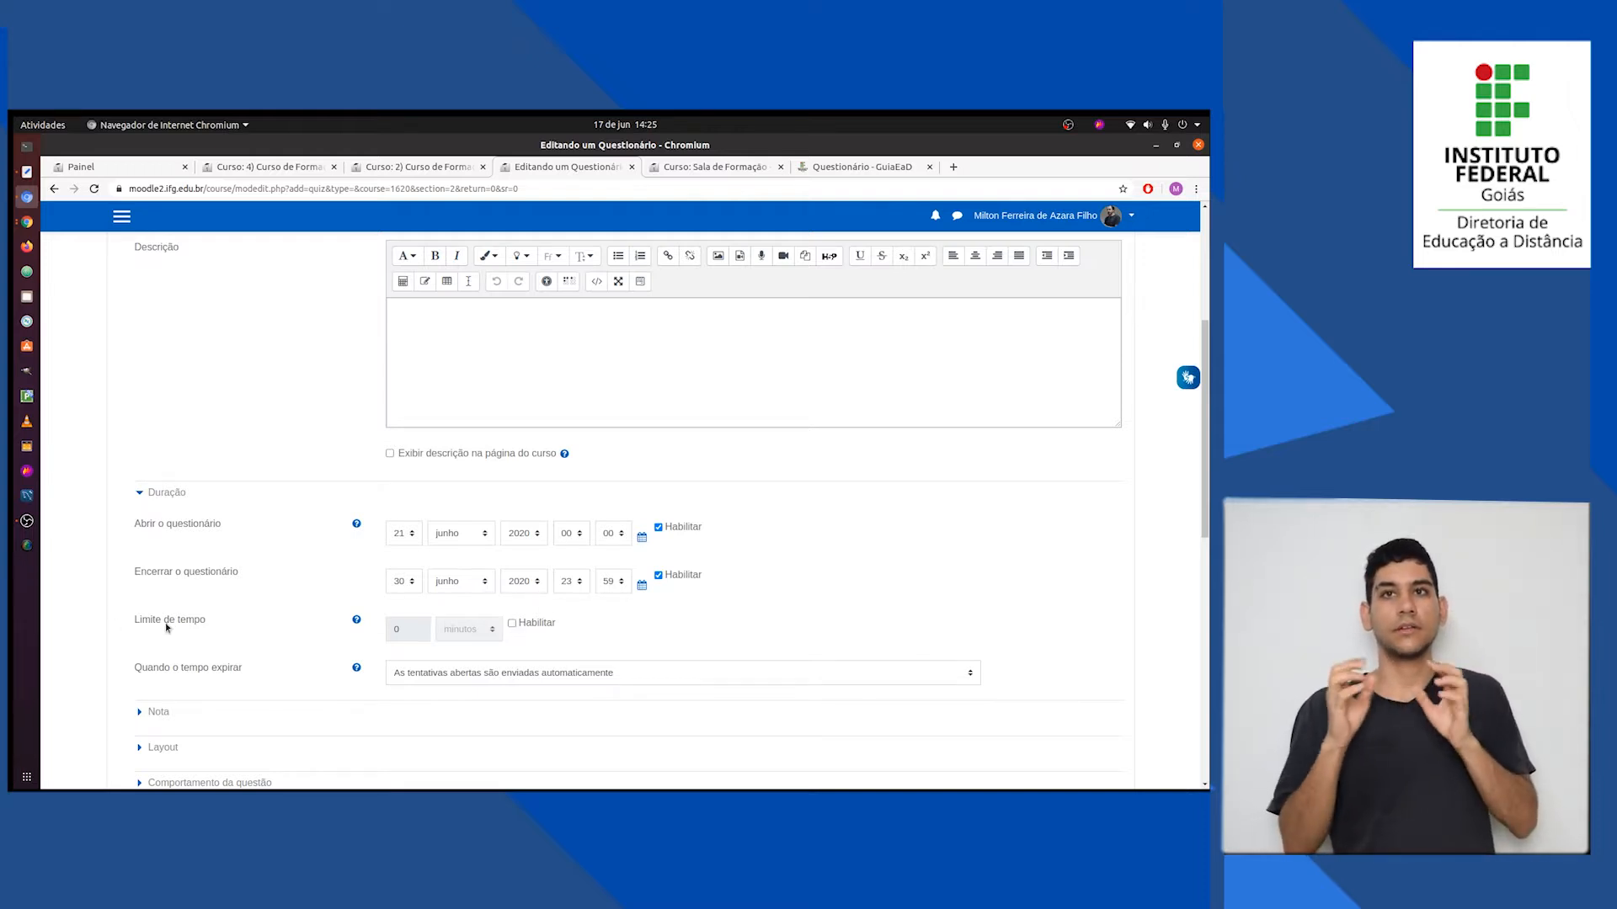
Enable the quiz's time limit and set it to 2 horas
click(512, 624)
drag(411, 630, 342, 632)
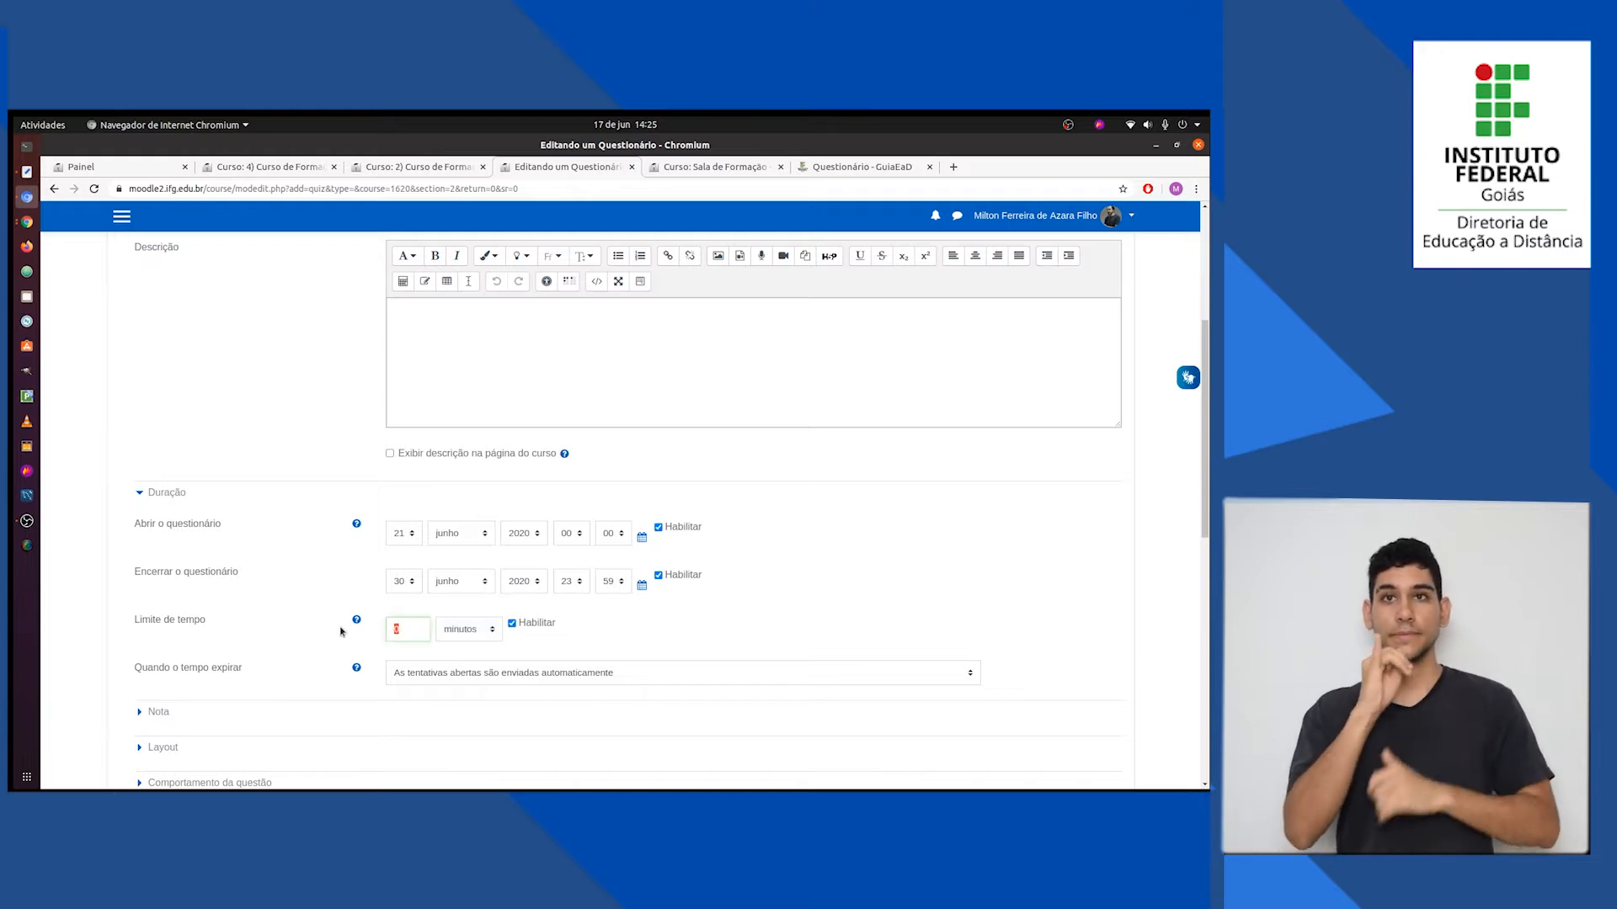
text(2)
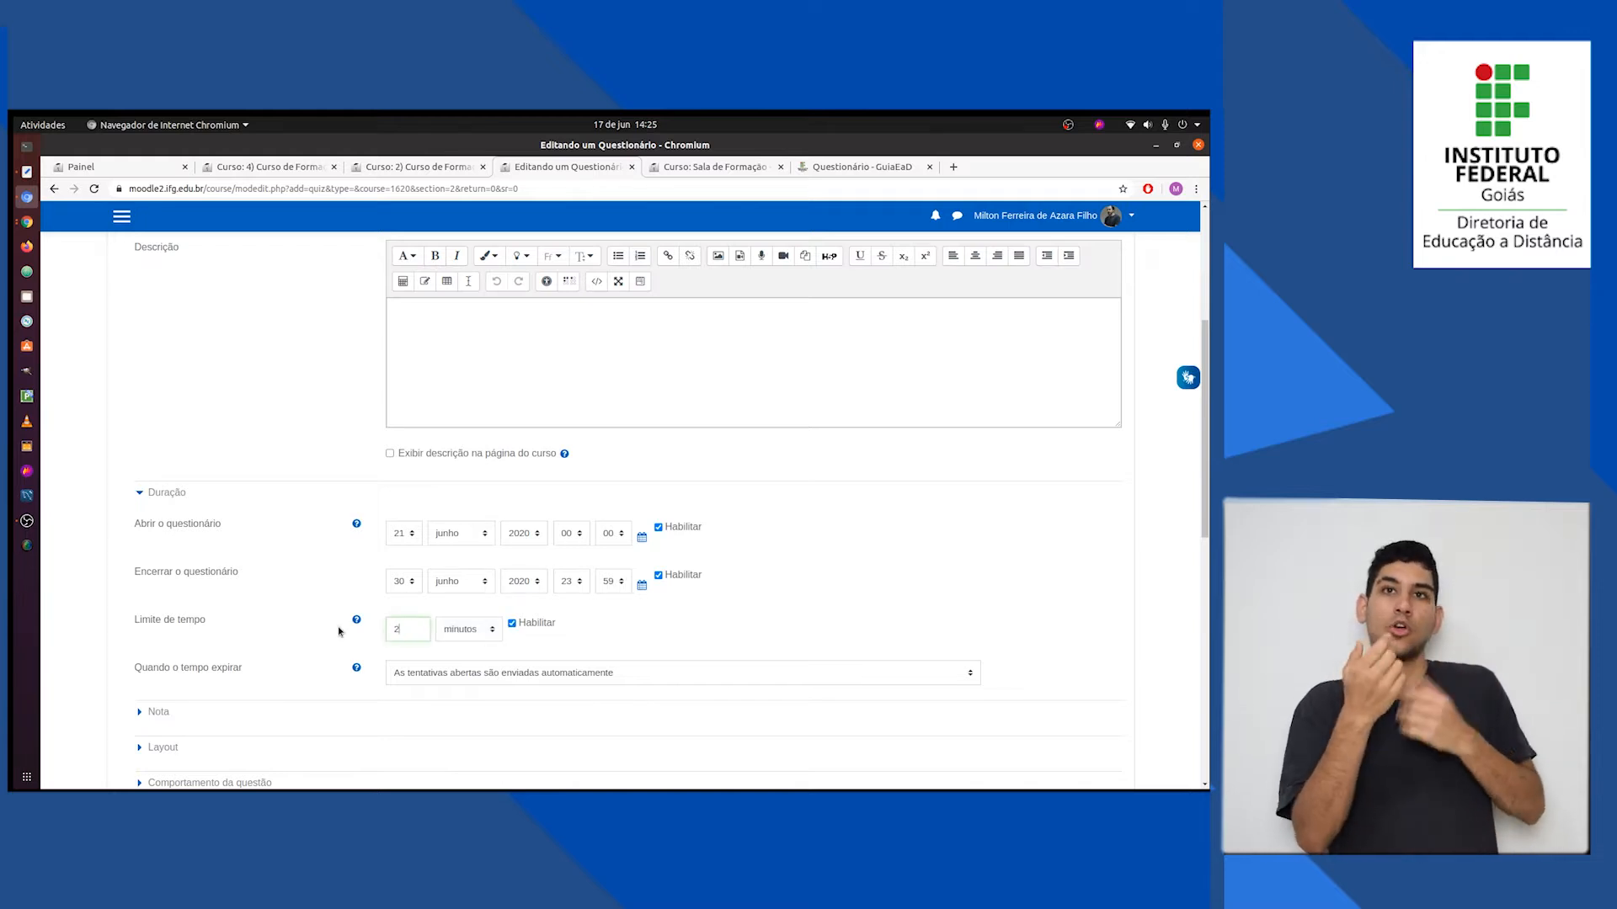
click(491, 630)
click(459, 671)
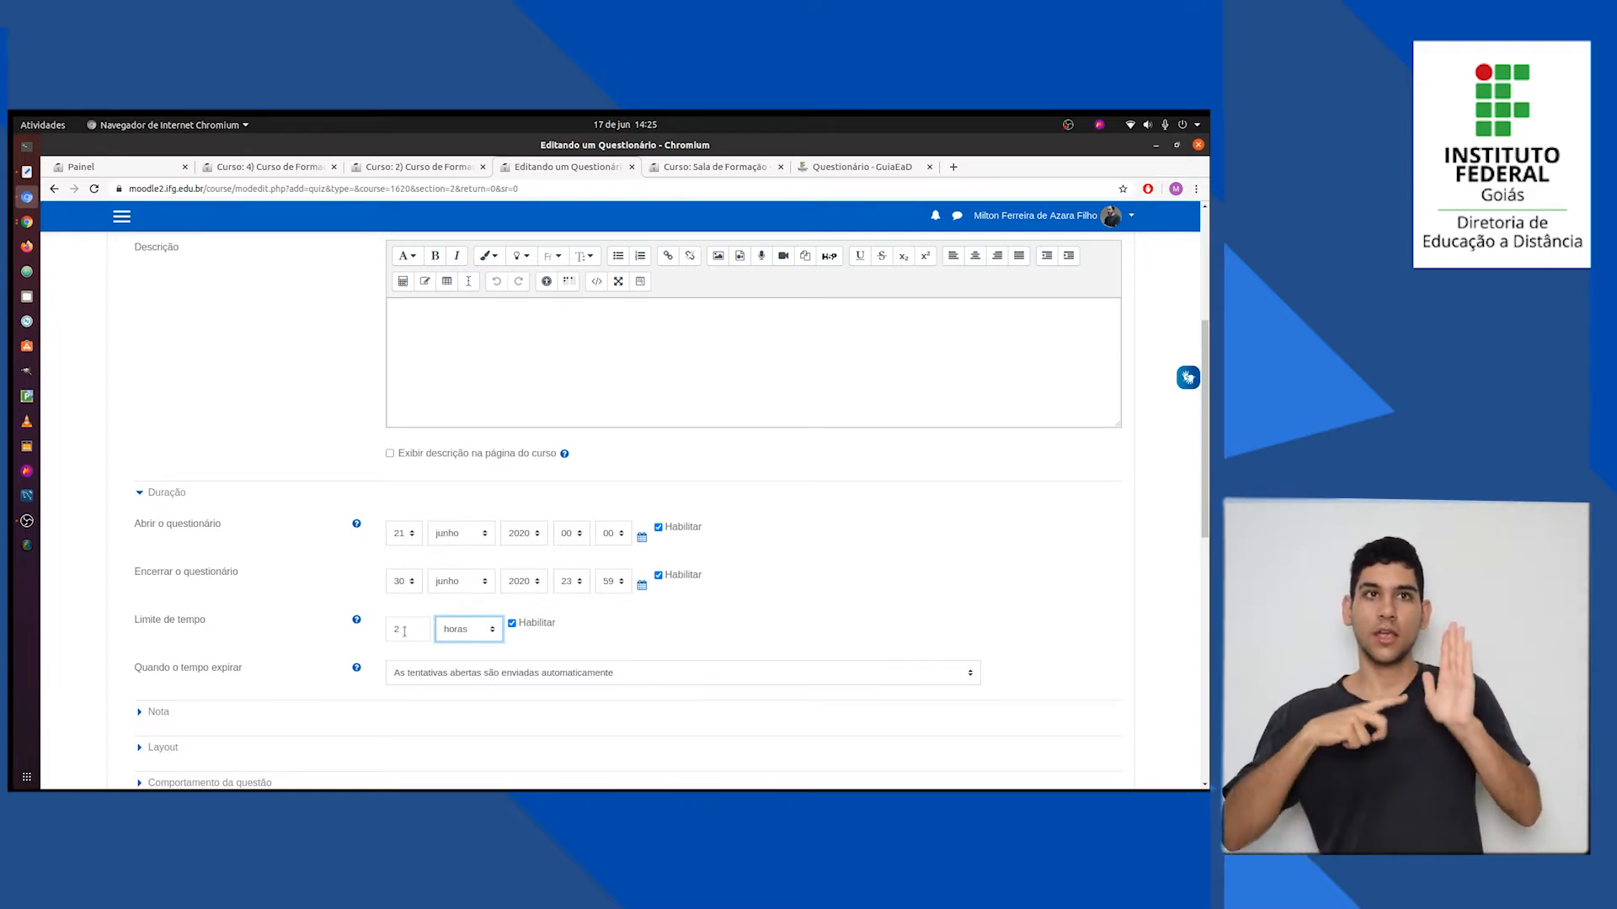
click(404, 632)
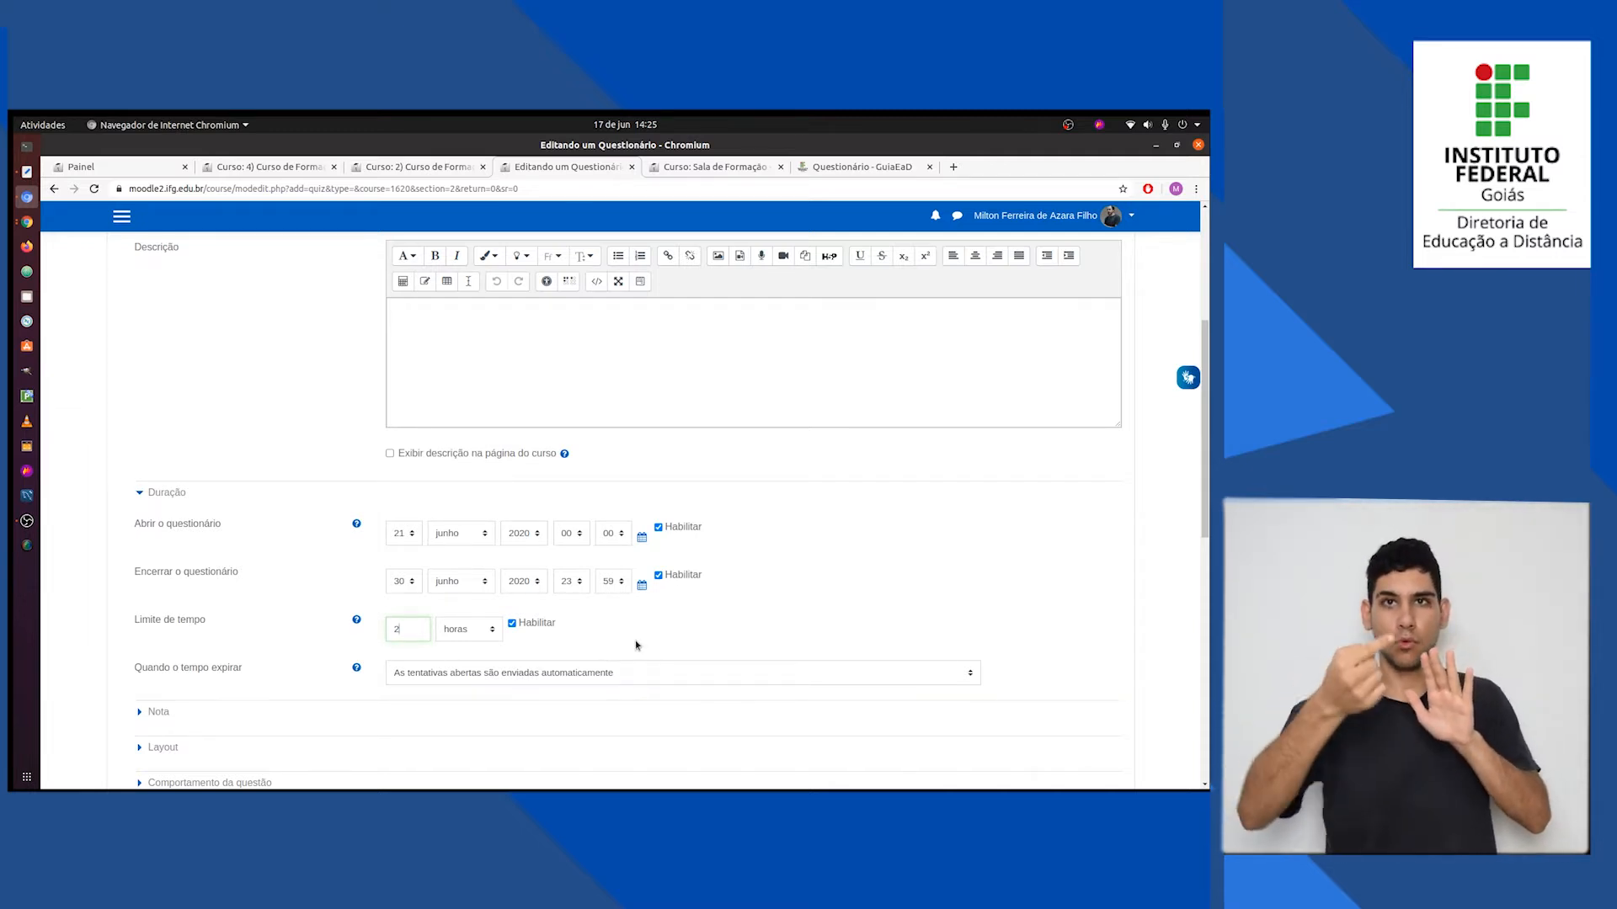
Choose "As tentativas abertas são enviadas automaticamente" as the action when the quiz time expires
scroll(635, 645, down, 1)
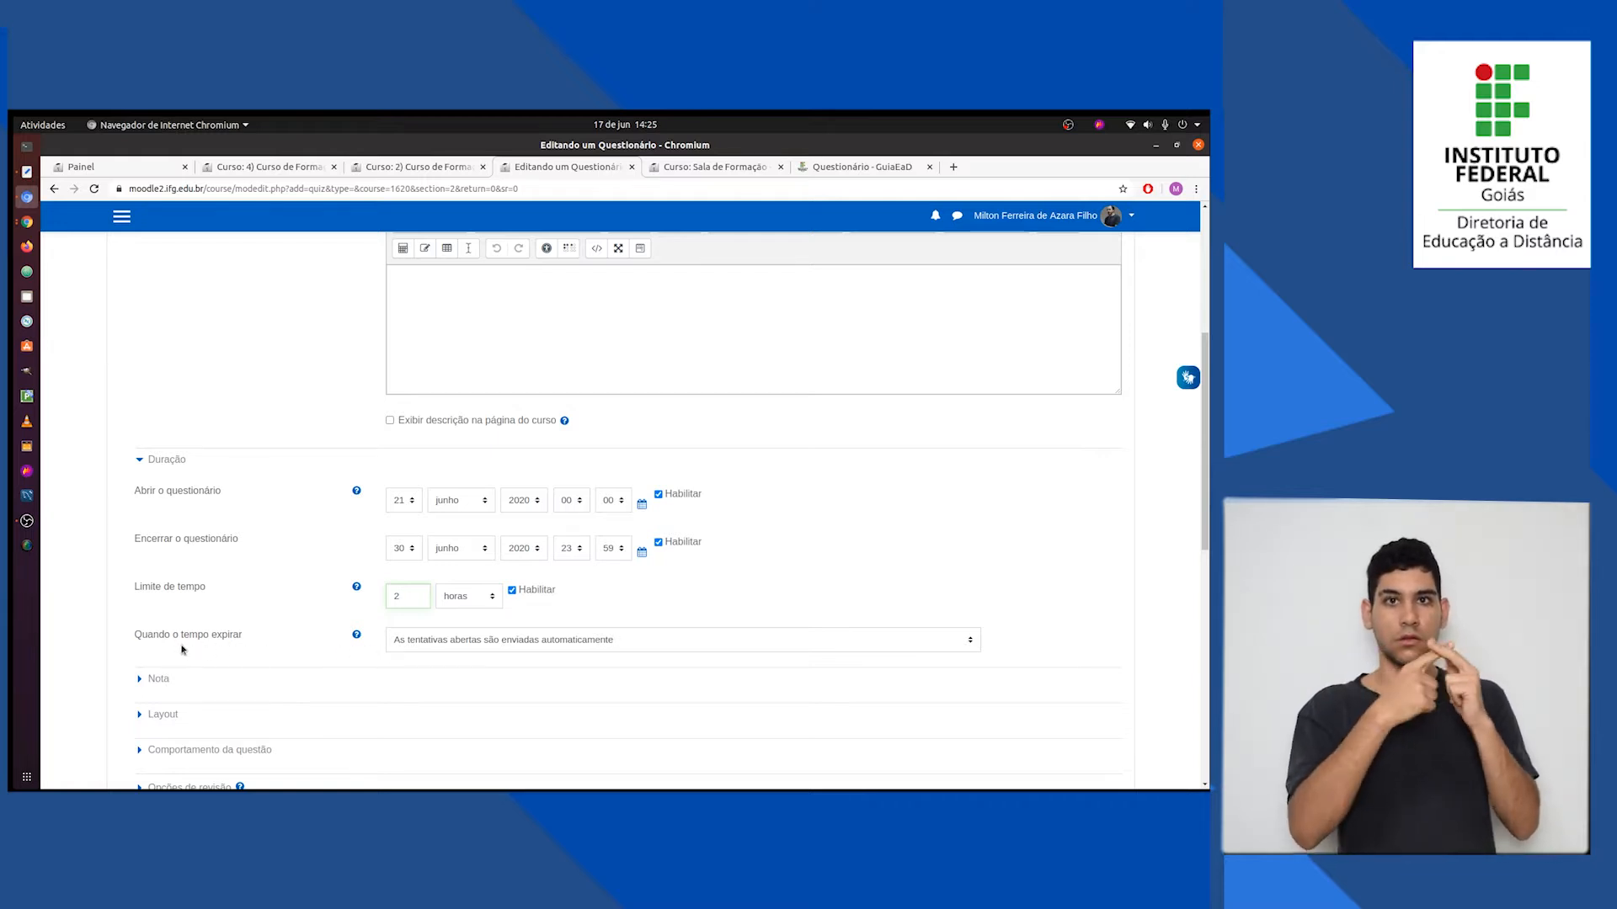
click(661, 648)
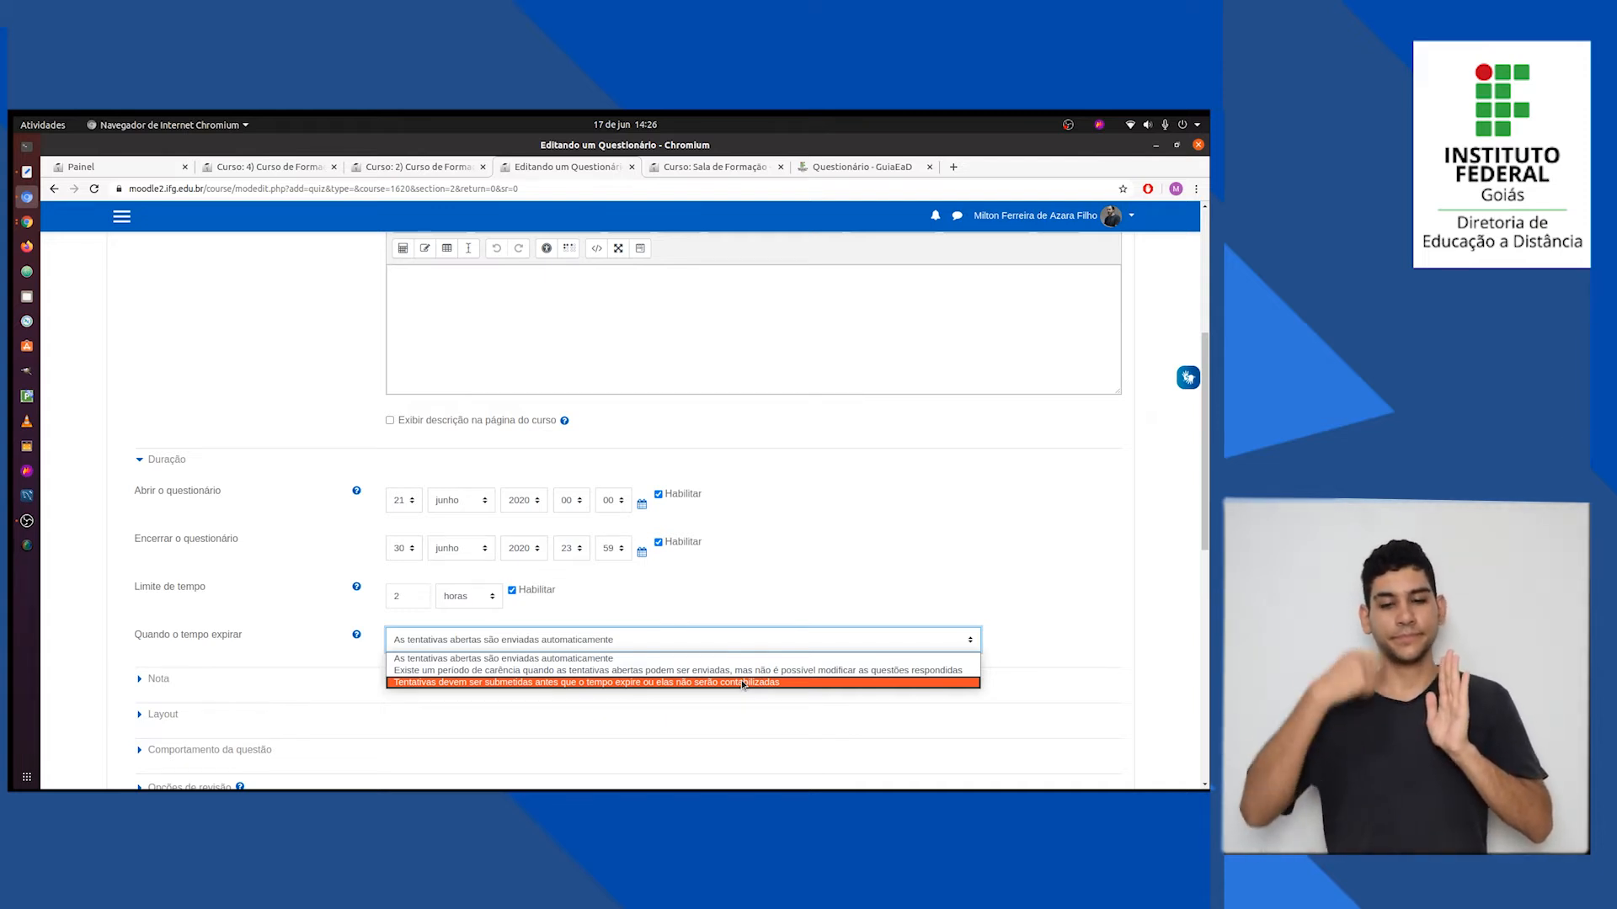
click(570, 659)
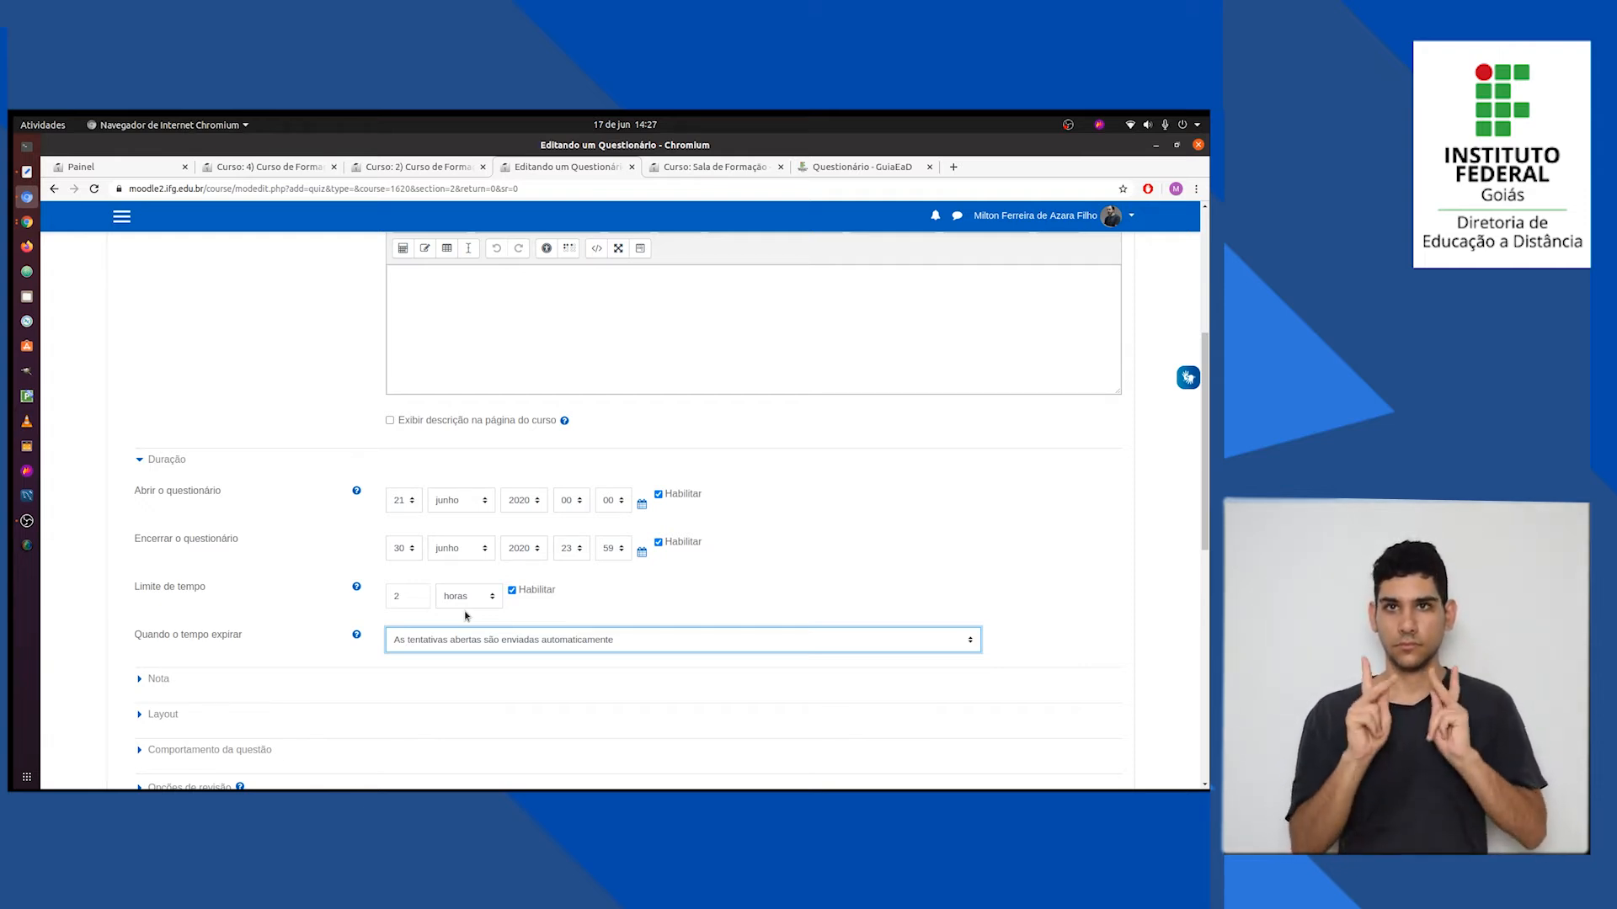
In the Nota settings, allow 2 attempts and choose Nota mais alta as the grading method
scroll(404, 644, down, 3)
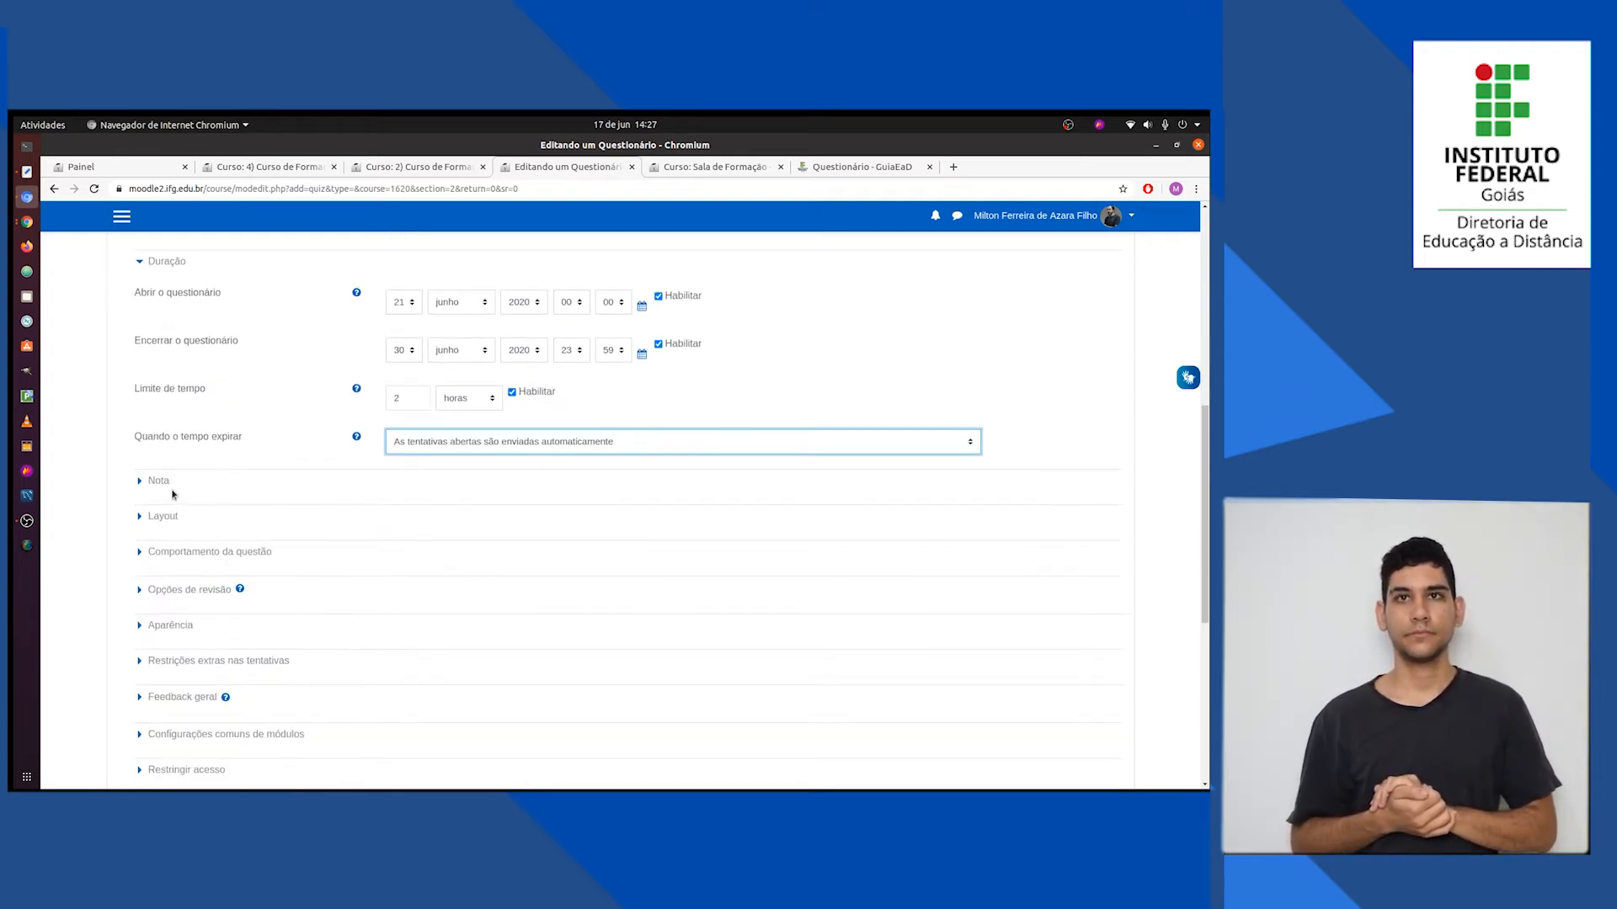
click(159, 484)
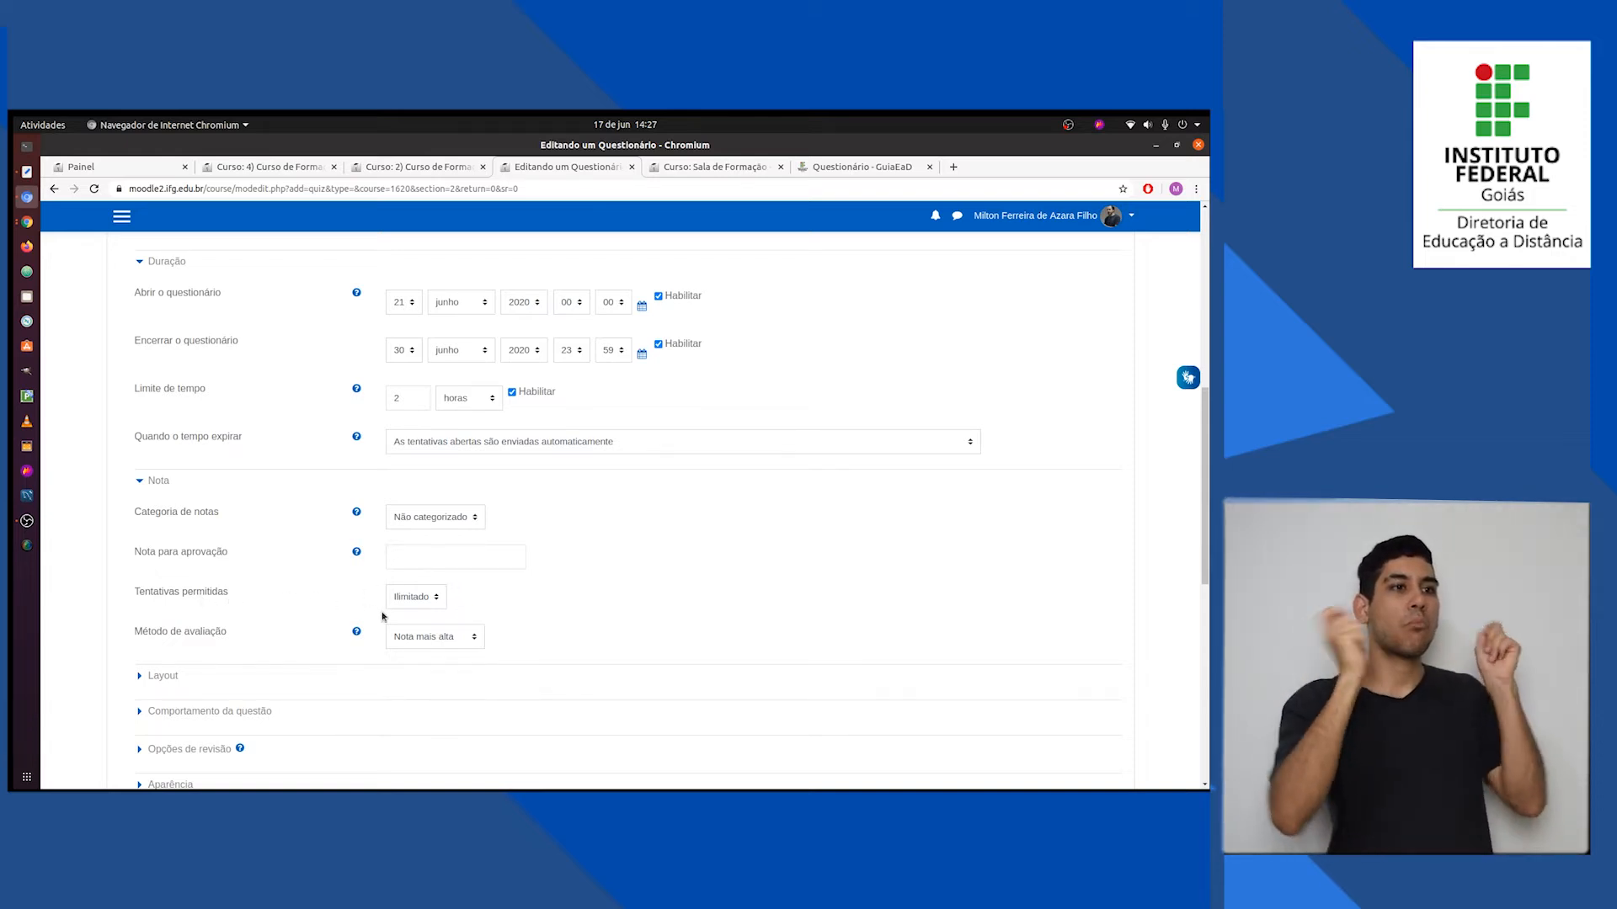
click(414, 600)
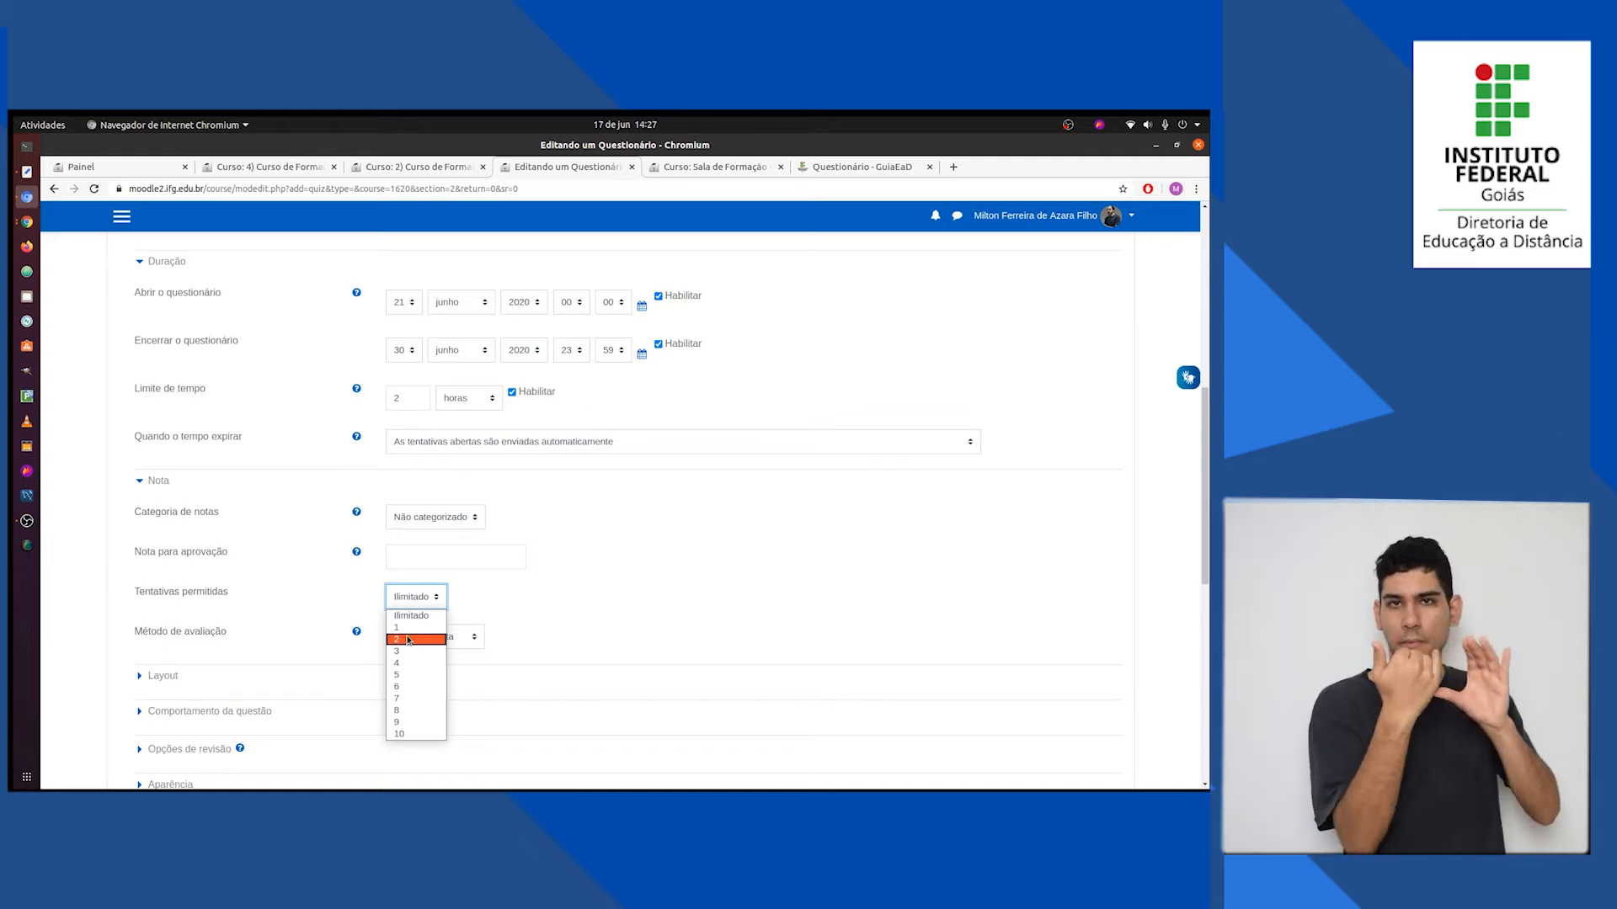
click(407, 642)
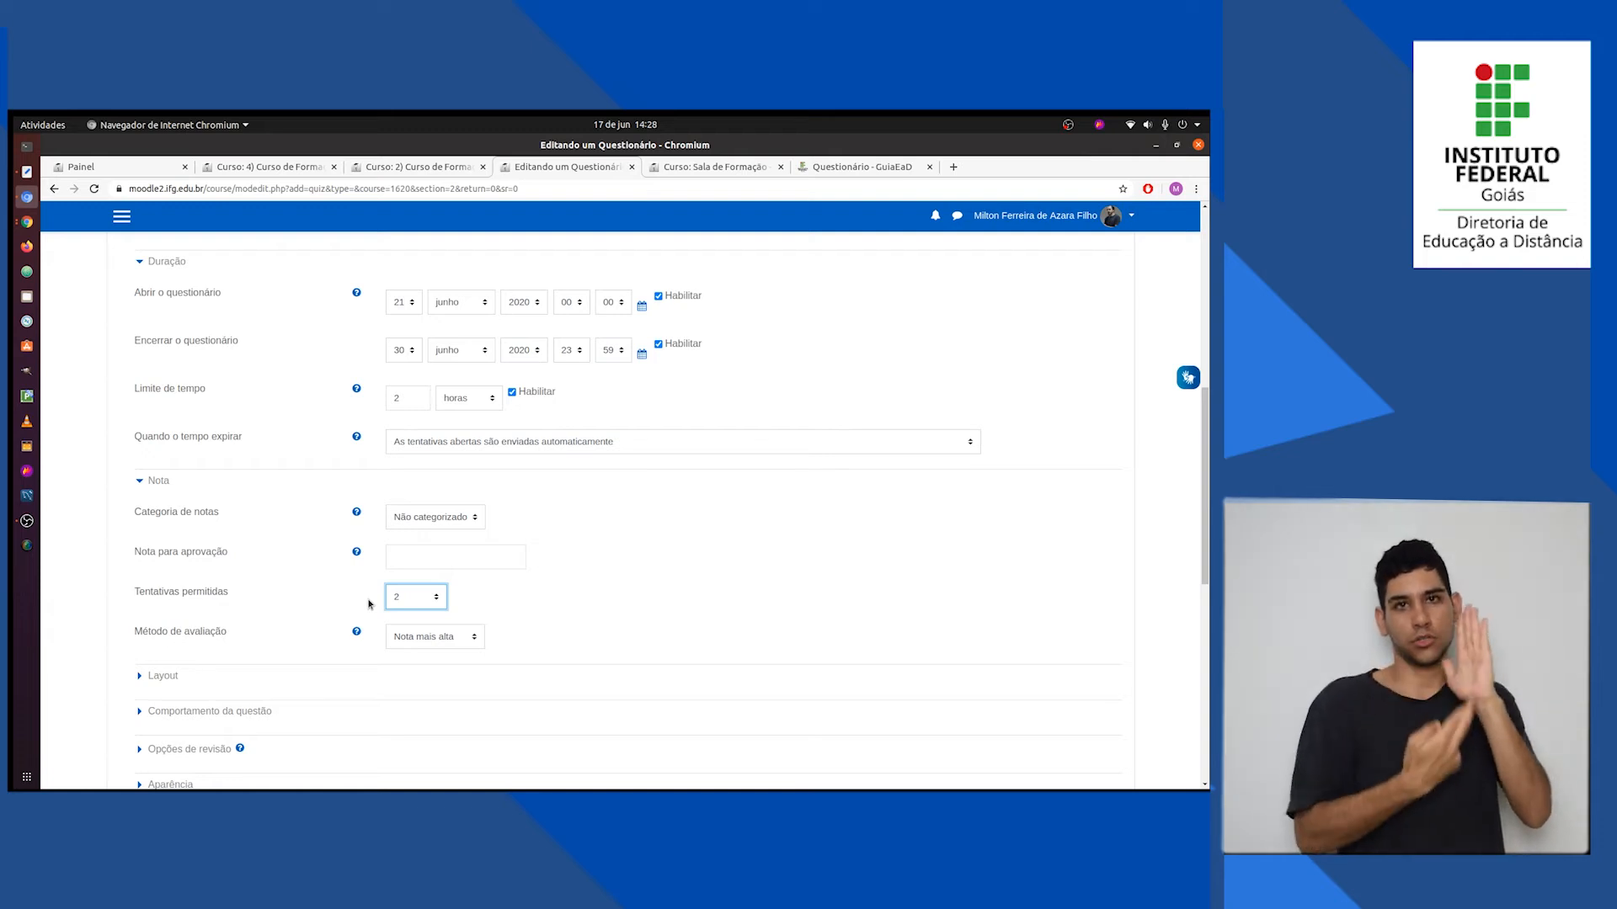
click(474, 640)
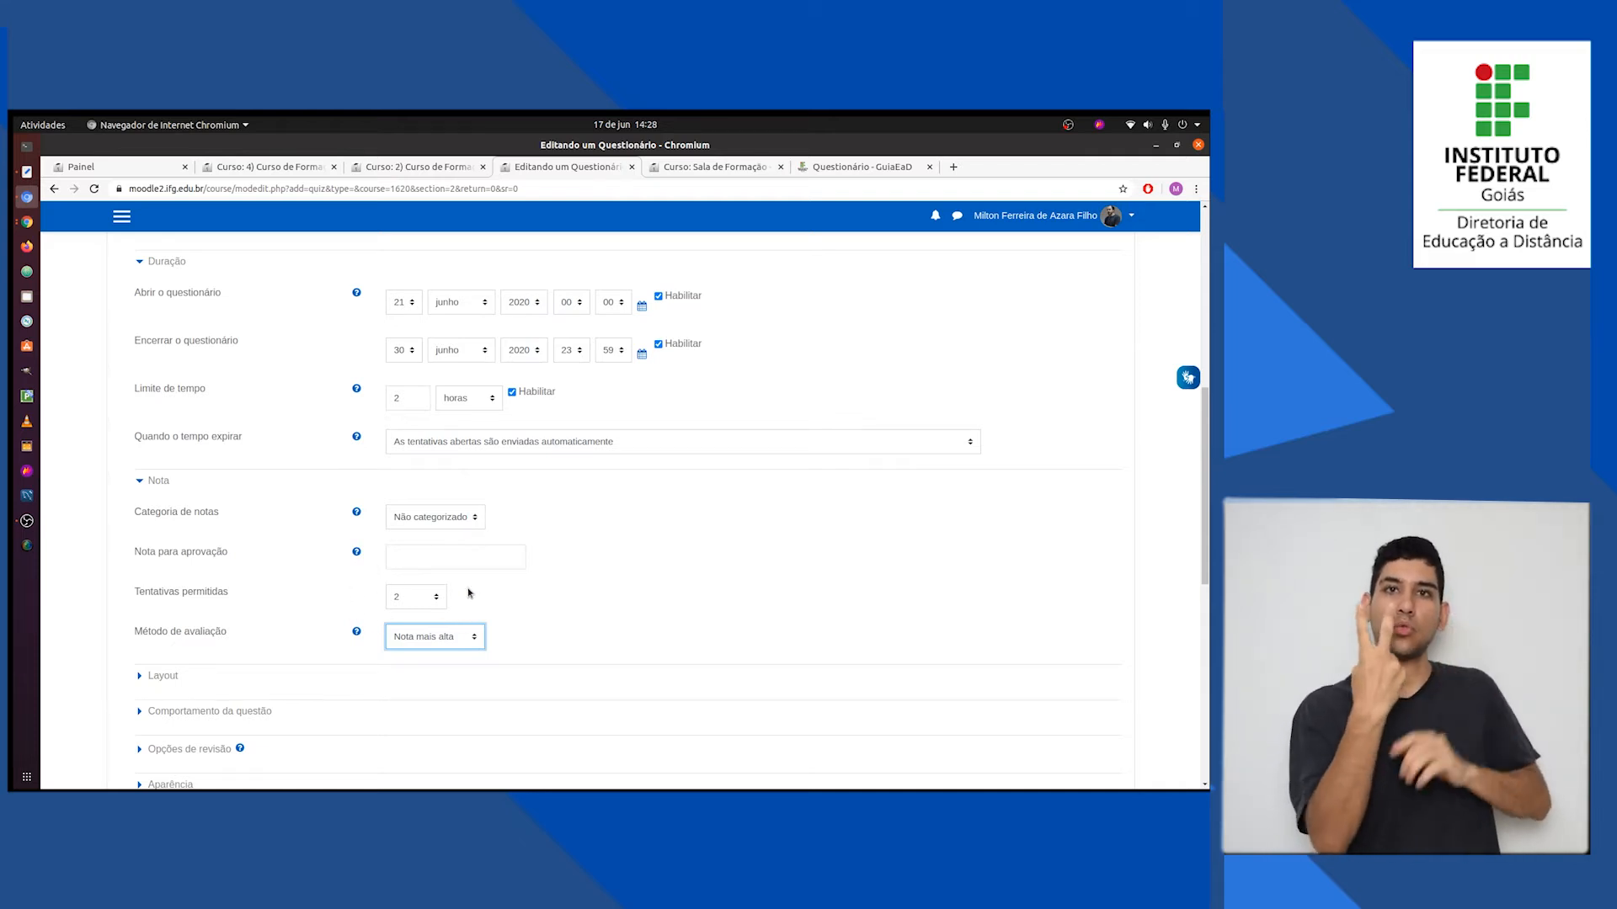
click(473, 640)
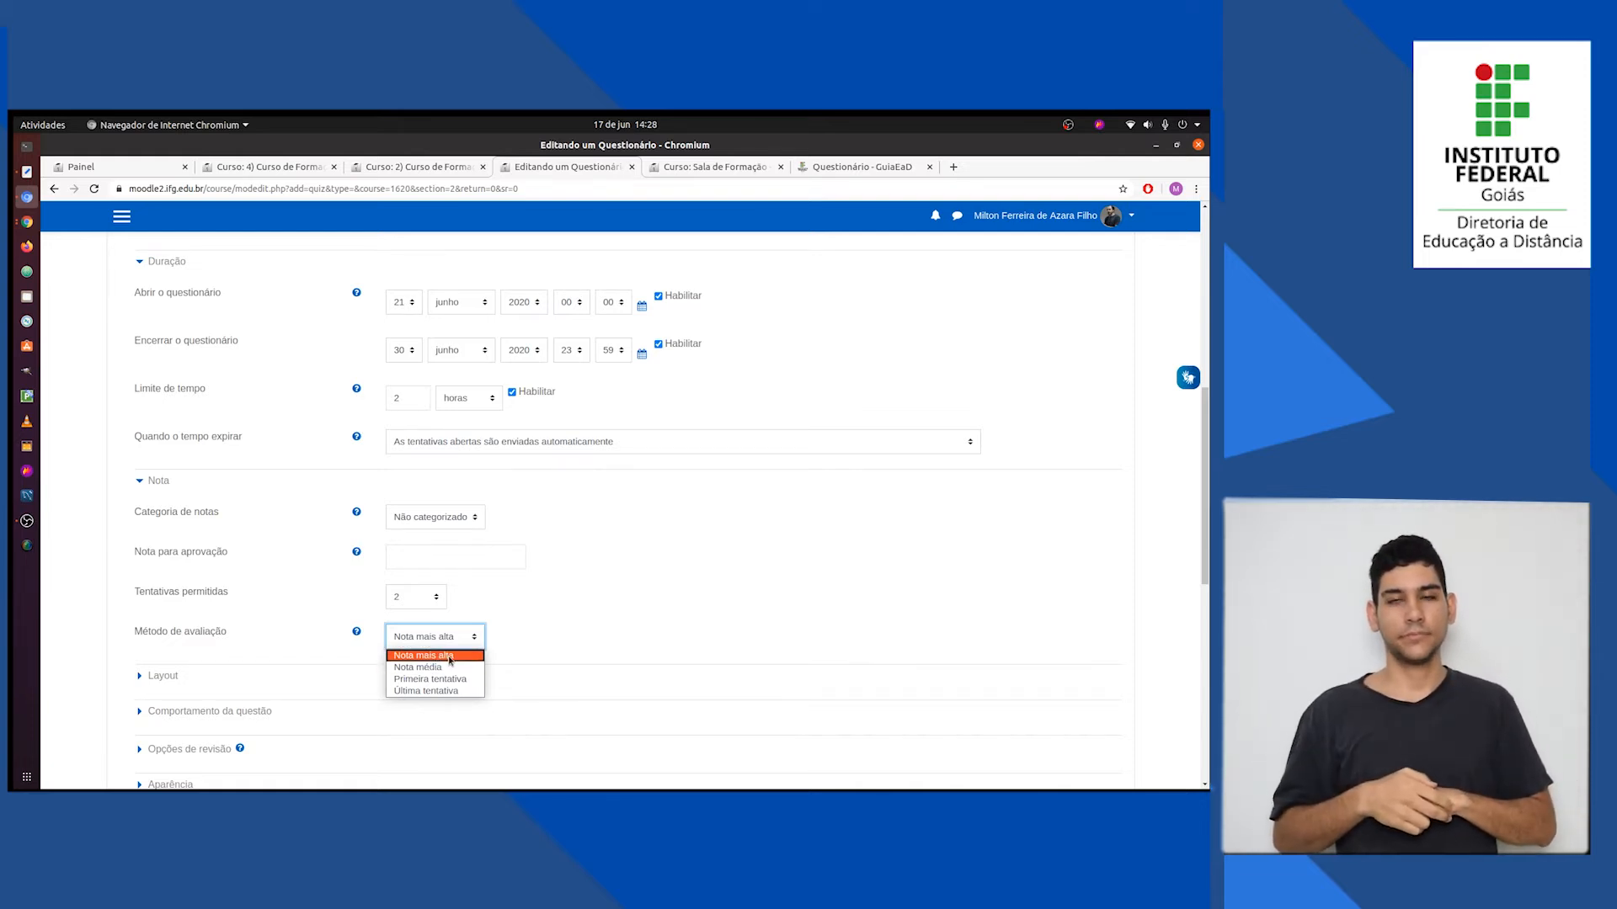
click(453, 657)
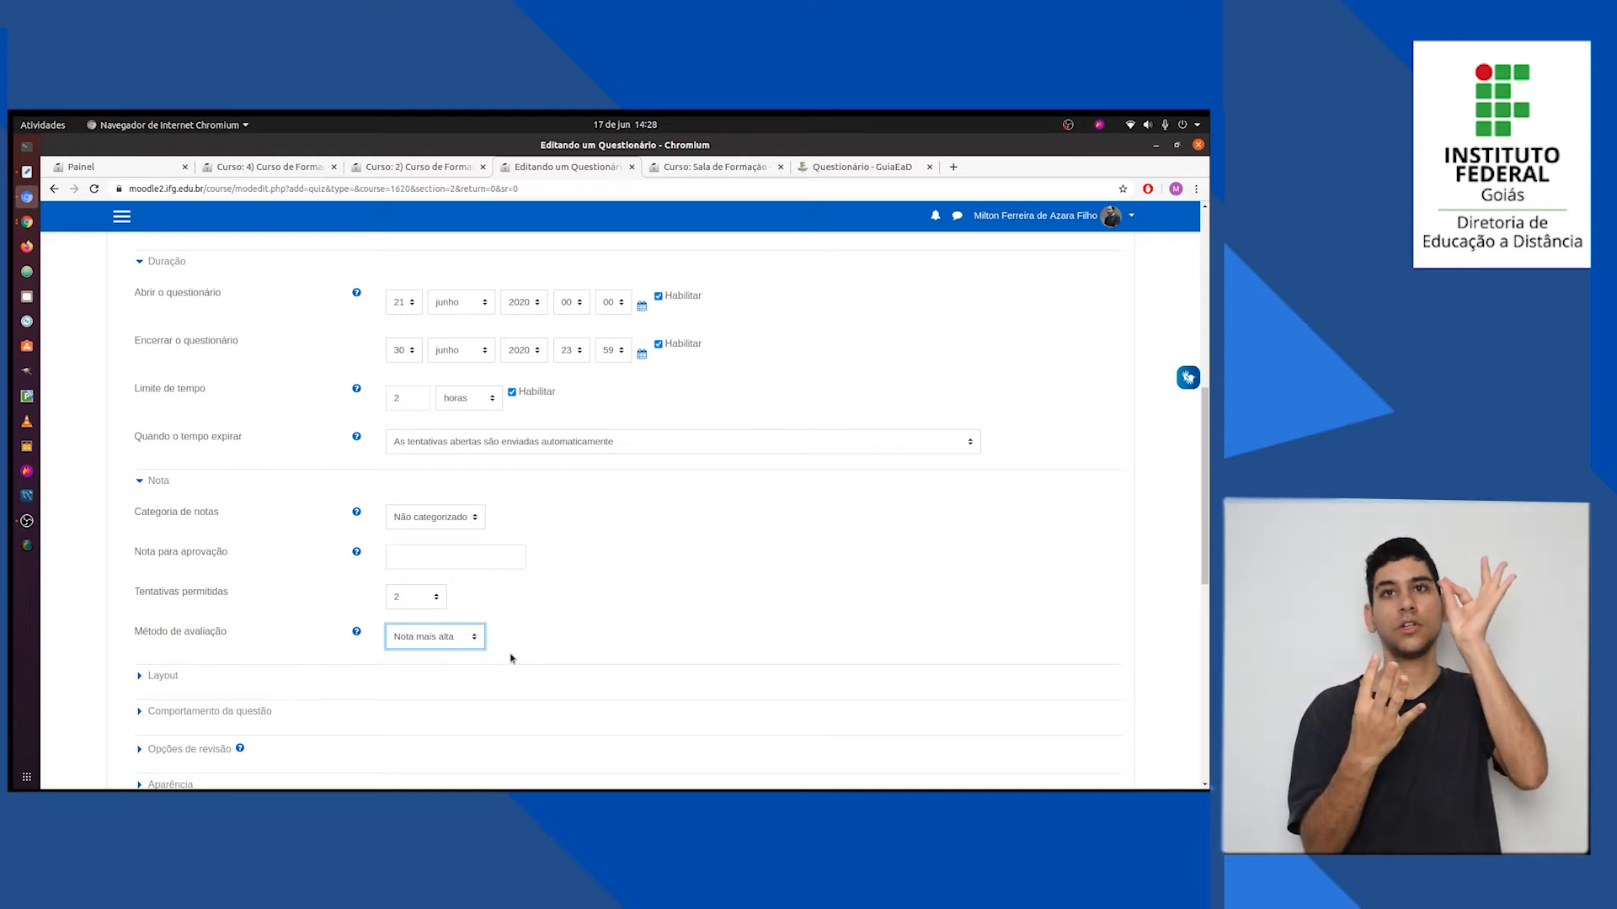
In the Layout settings, set Nova página to "Nunca, todas as questões em uma página"
scroll(556, 635, down, 1)
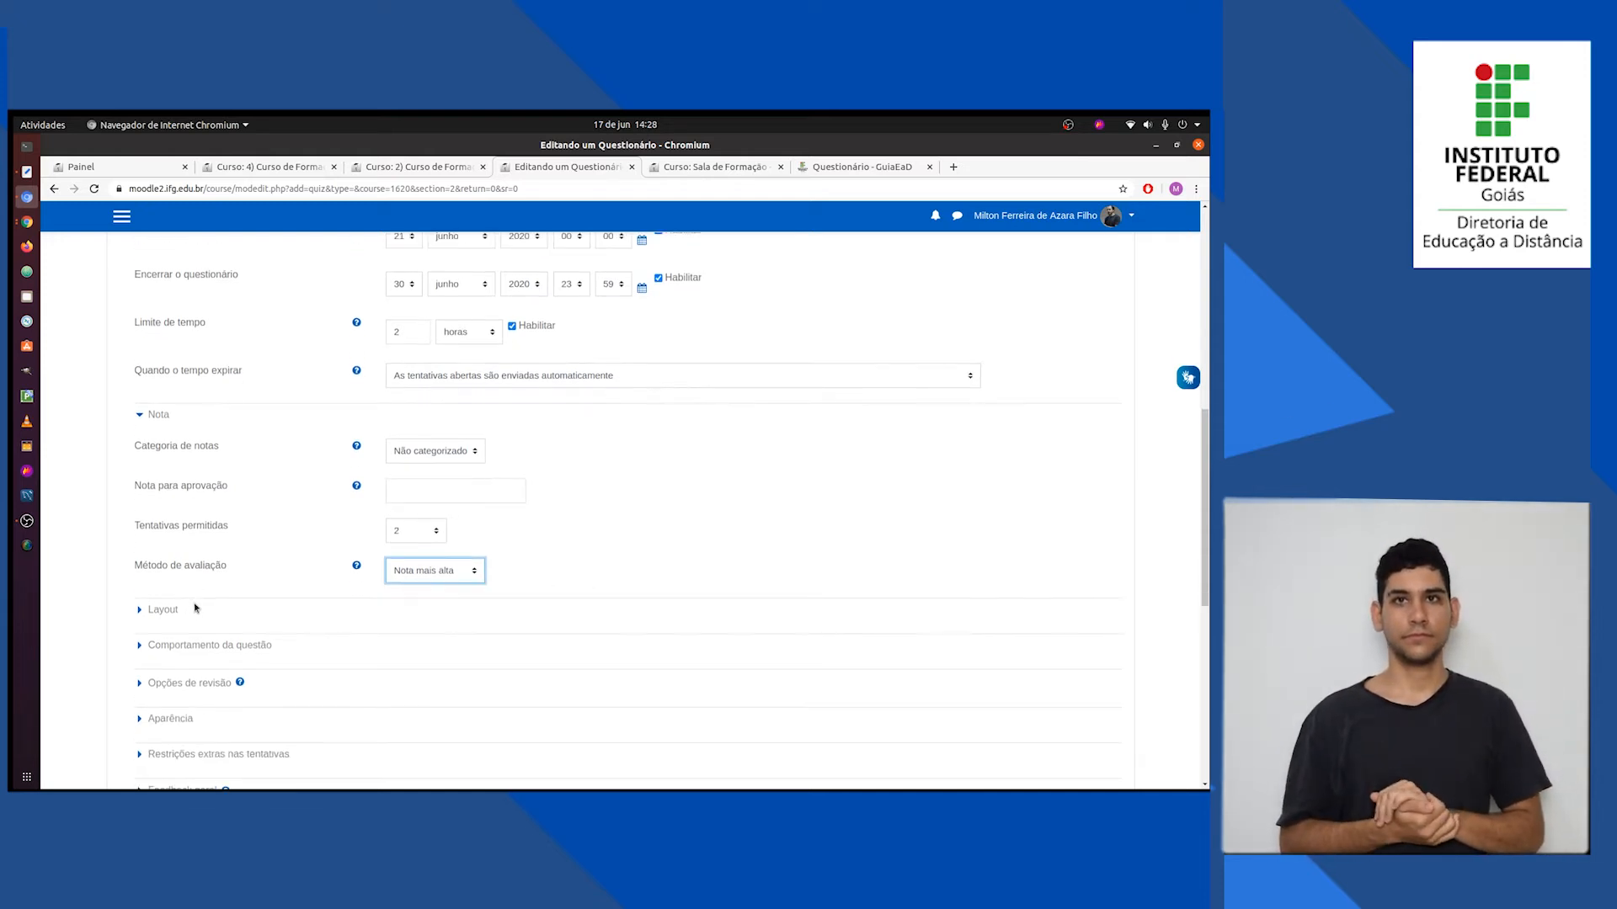
click(165, 610)
scroll(295, 627, down, 1)
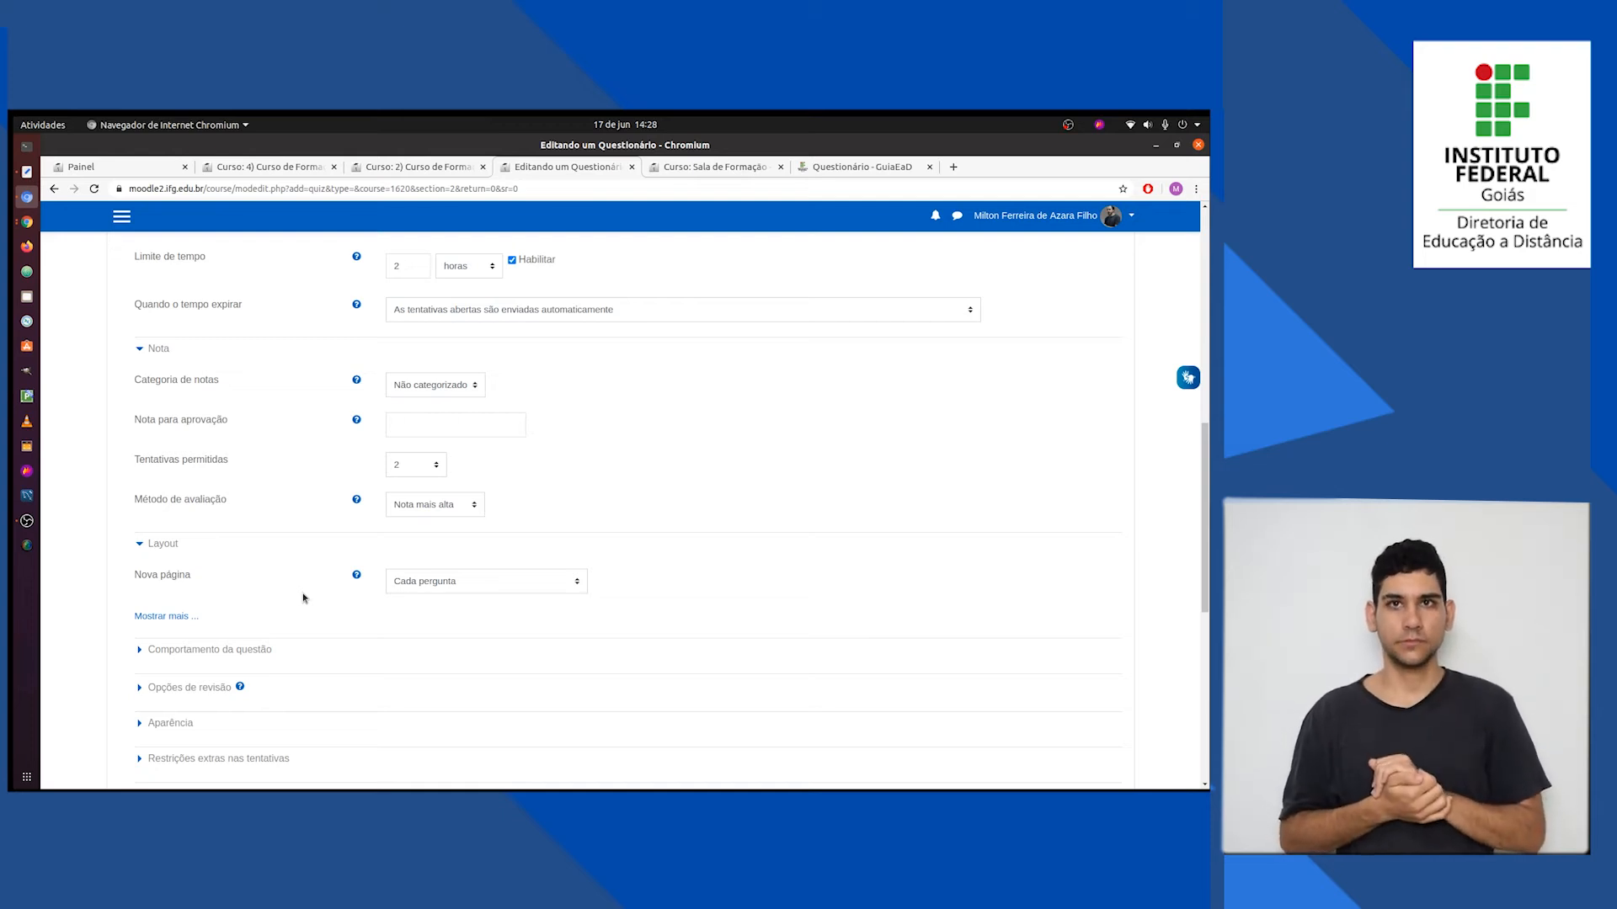
click(465, 587)
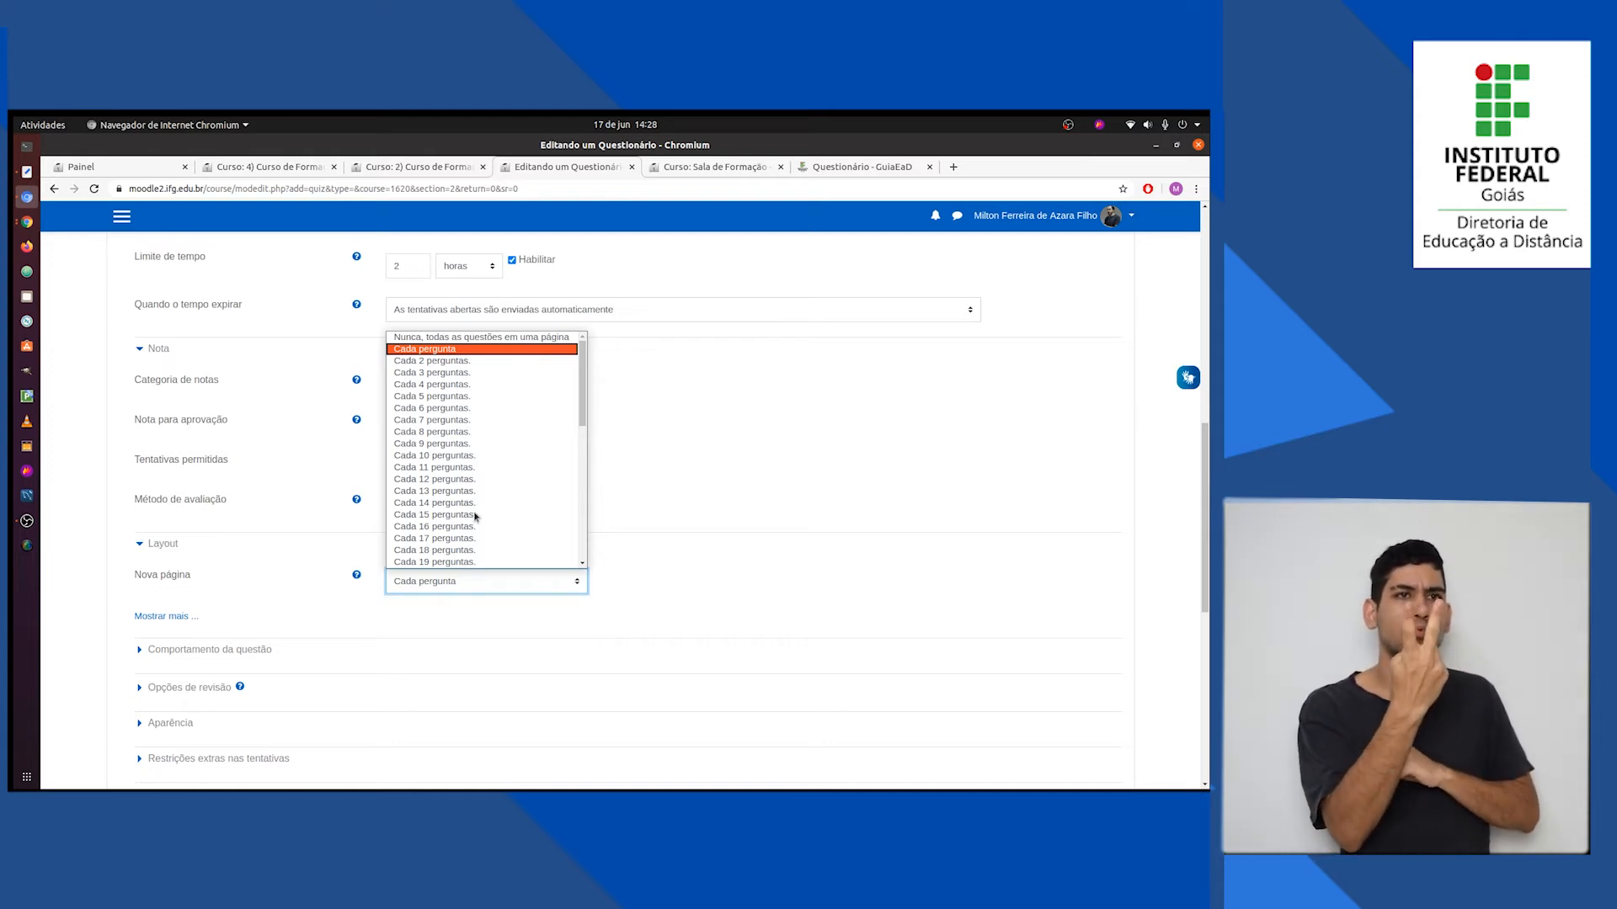
click(497, 339)
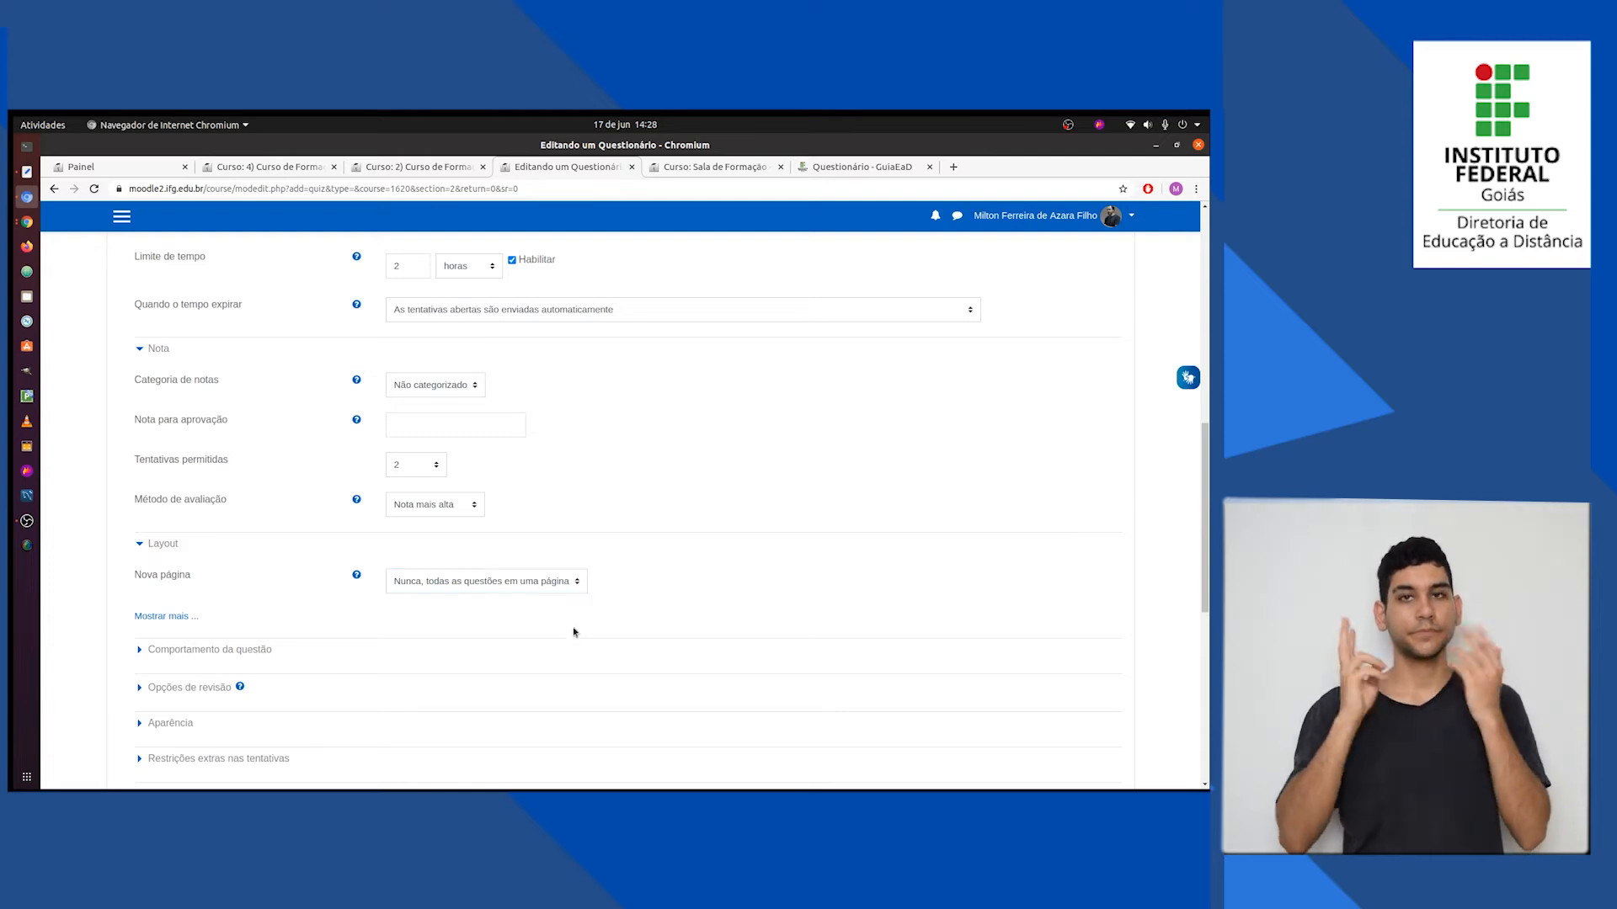
Expand Comportamento da questão and read the help for "Como se comportam as questões"
scroll(447, 665, down, 5)
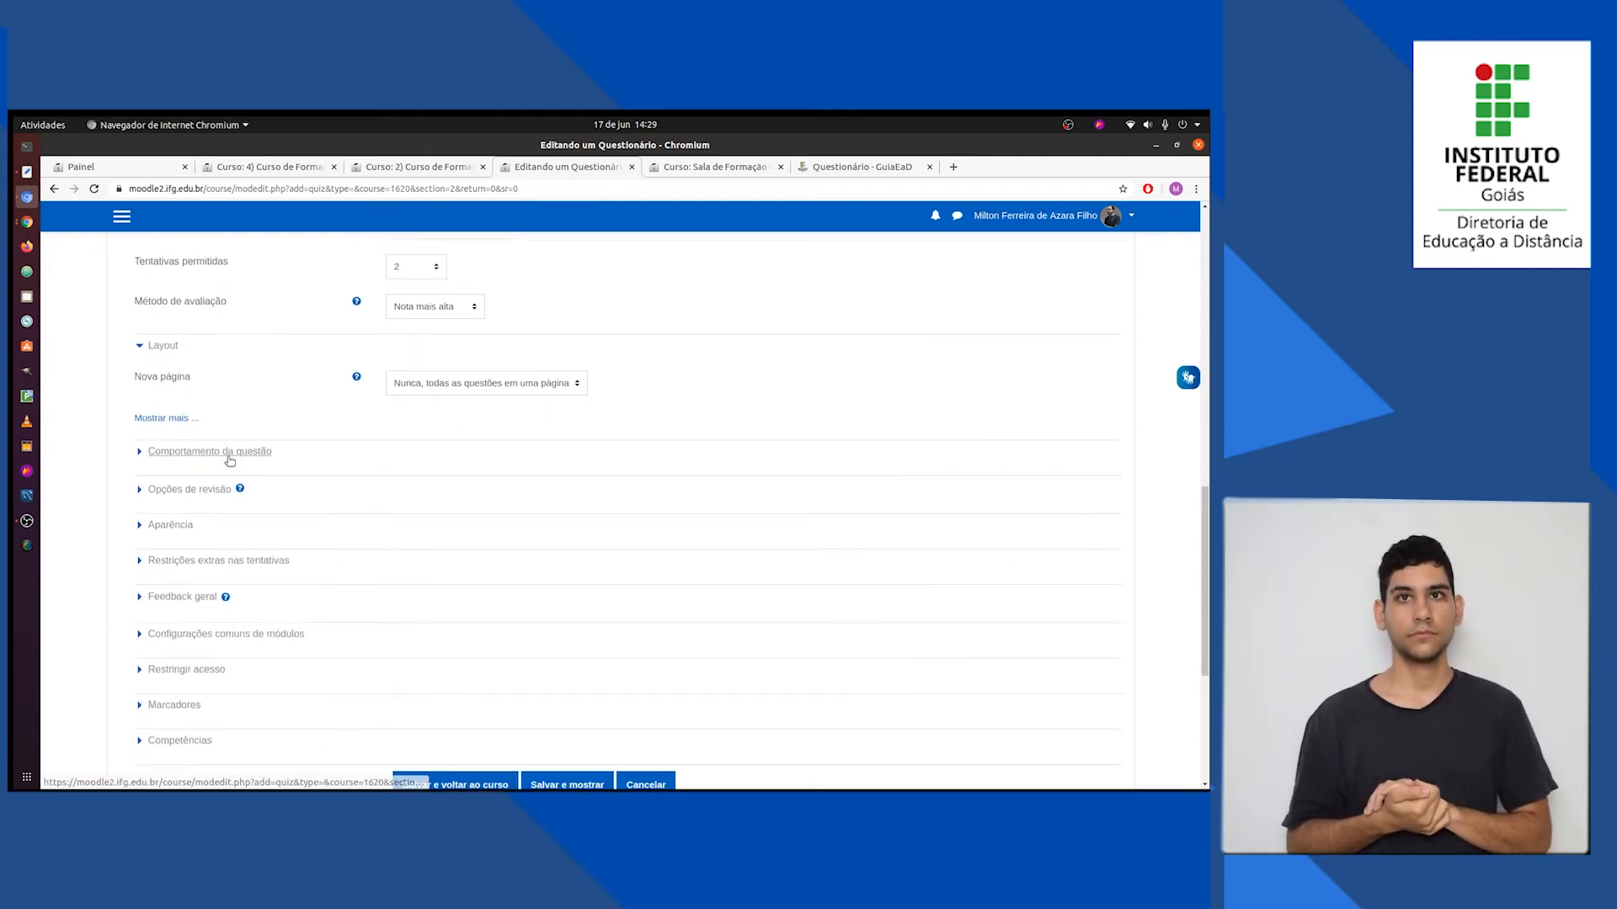
click(228, 453)
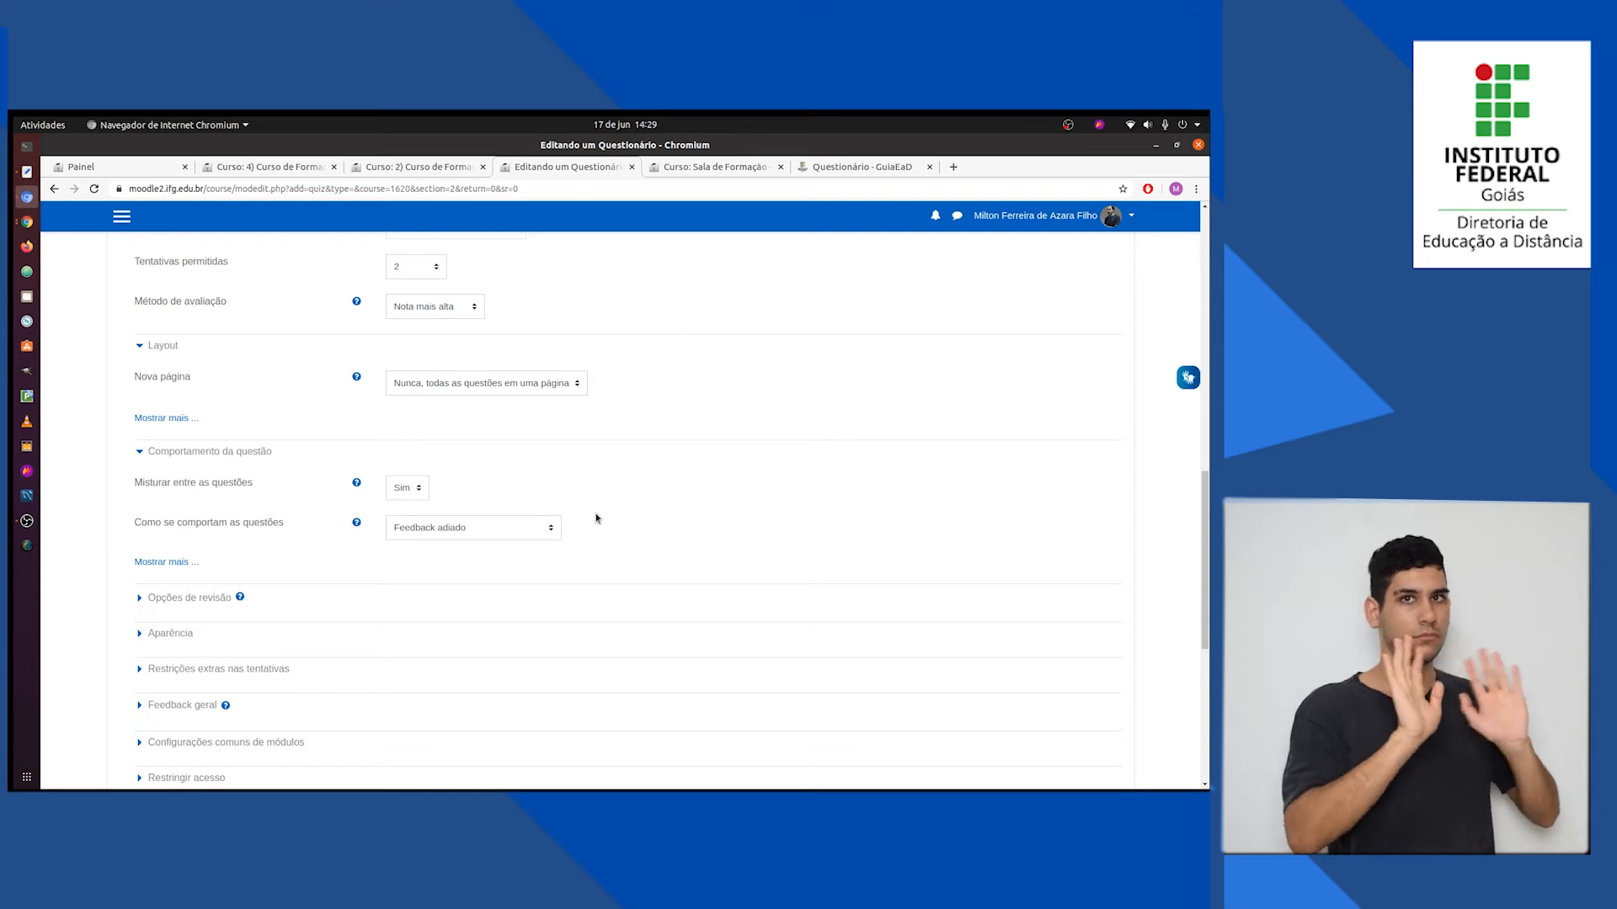
click(356, 523)
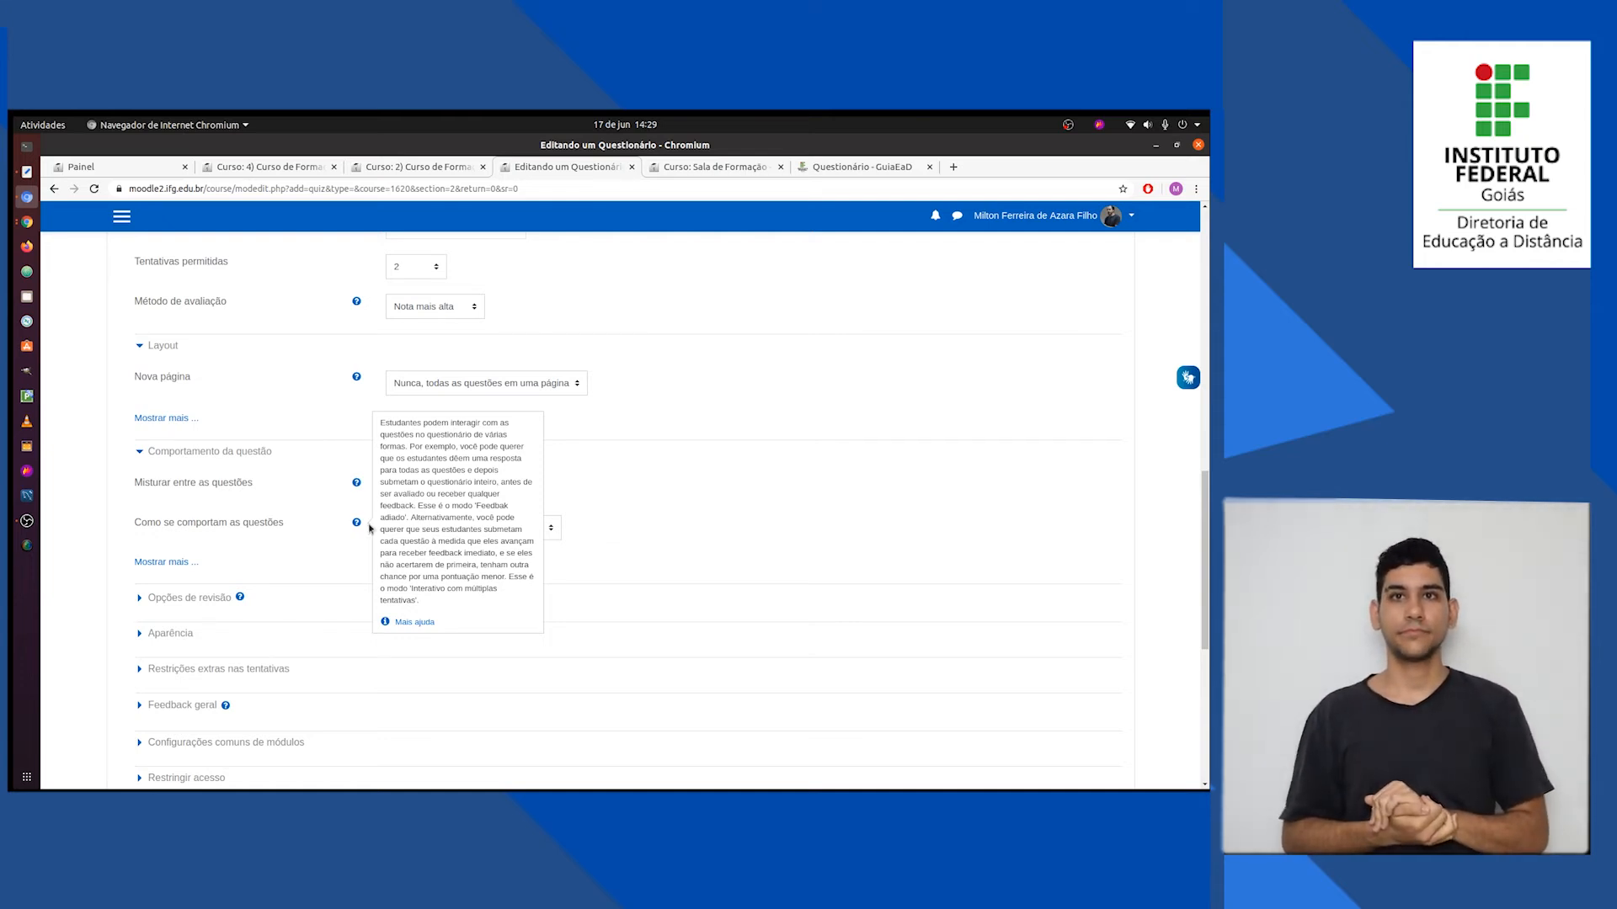
click(575, 570)
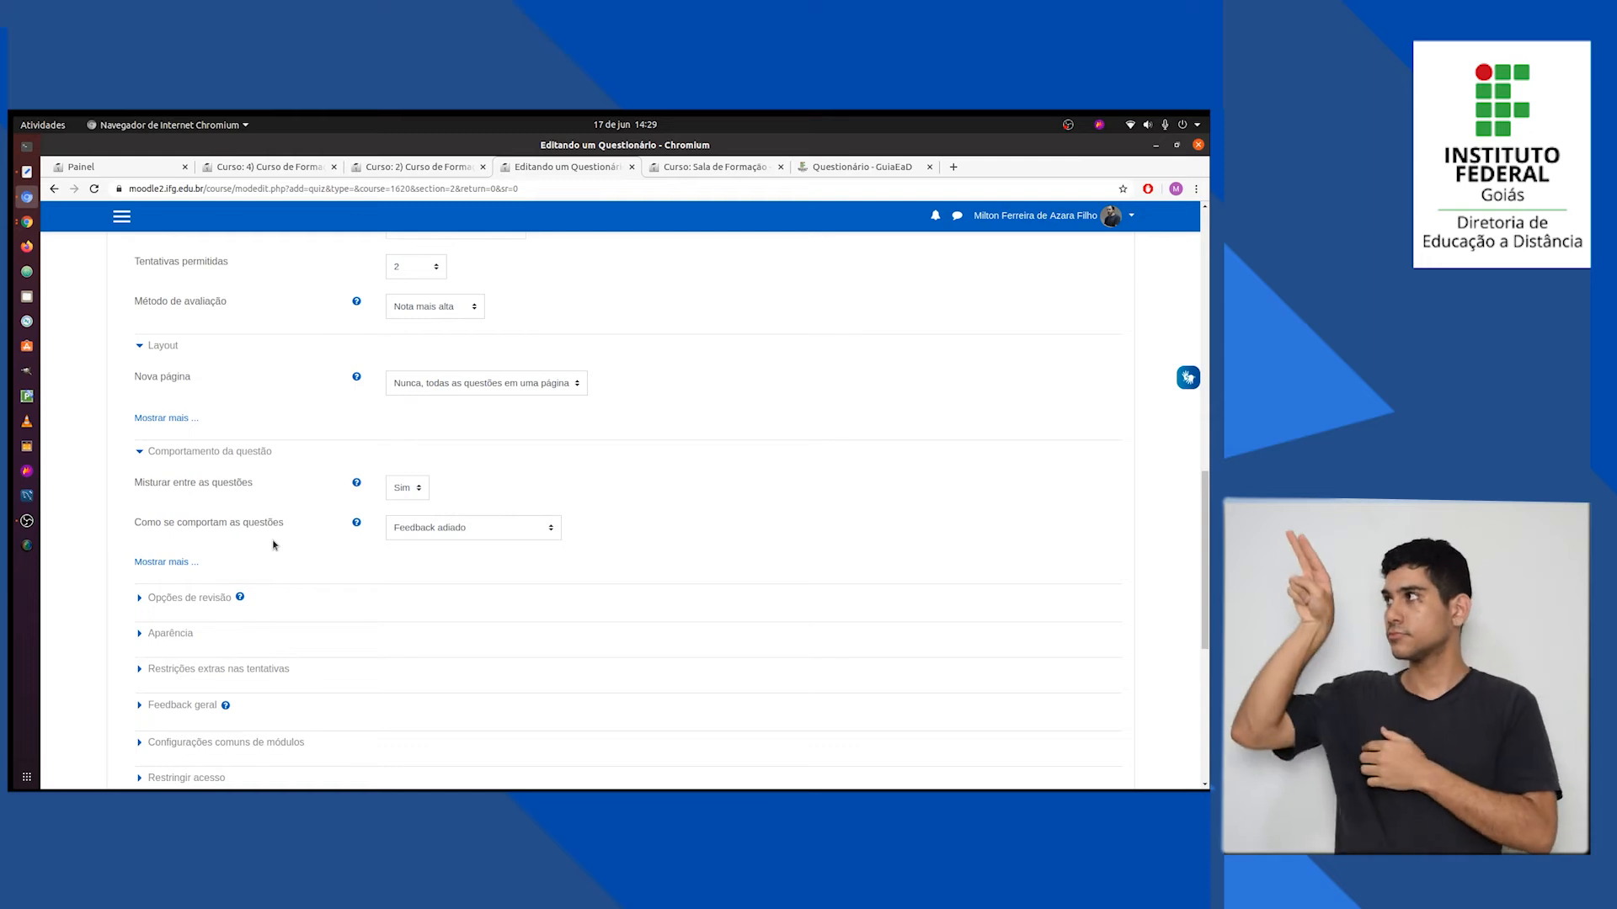
Expand Opções de revisão and examine its four review periods against the quiz's opening dates, closing dates and time limit
scroll(286, 556, down, 3)
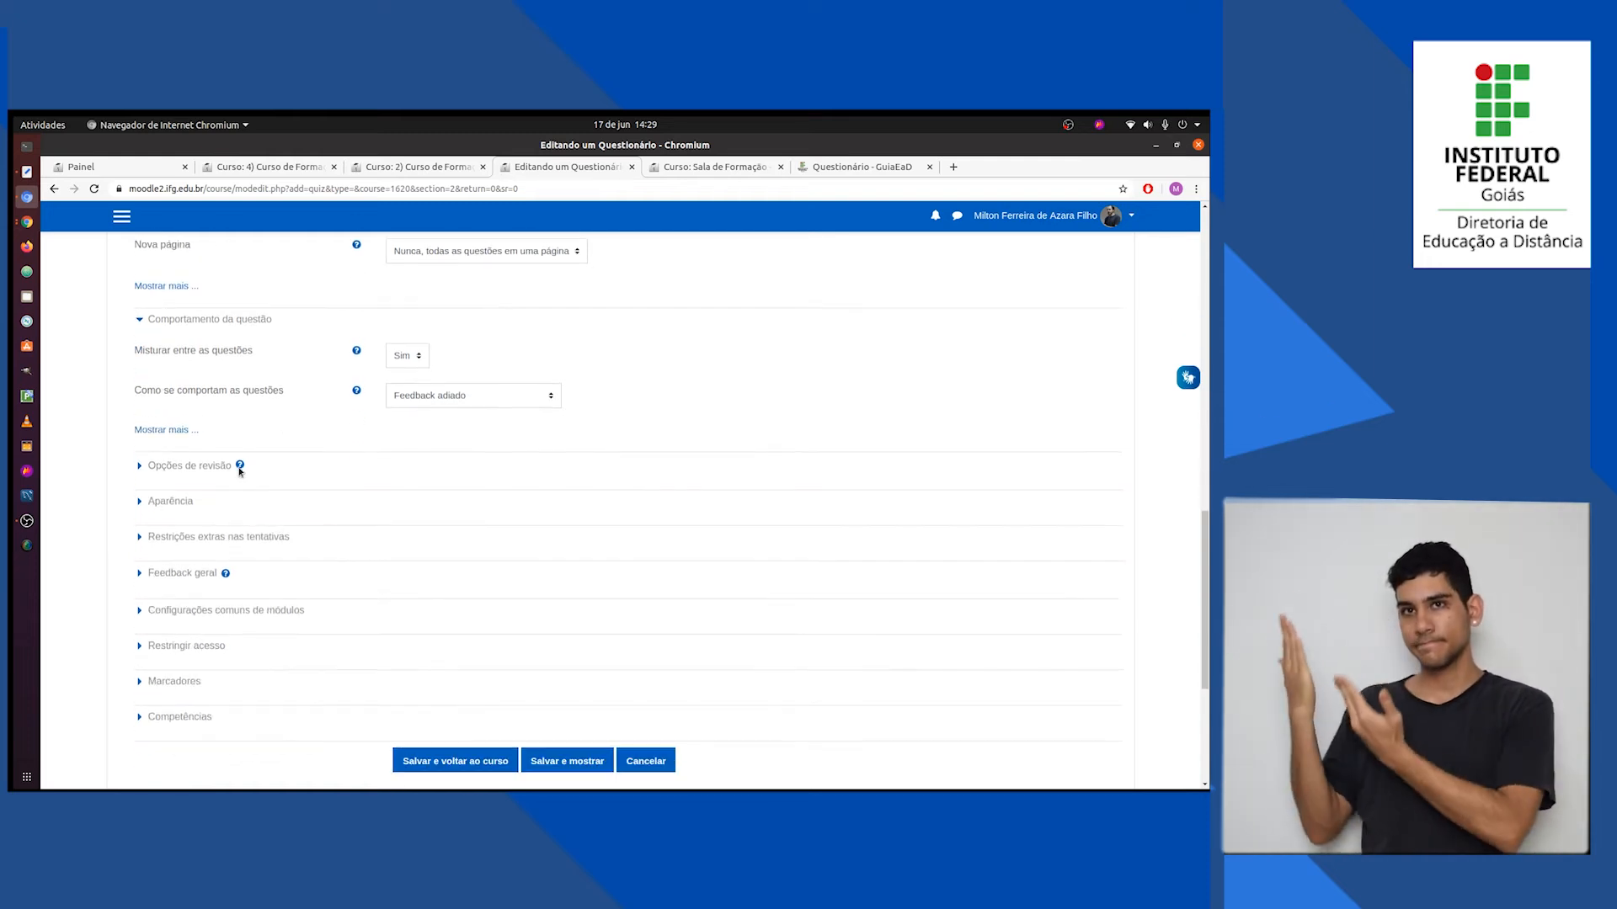
click(176, 465)
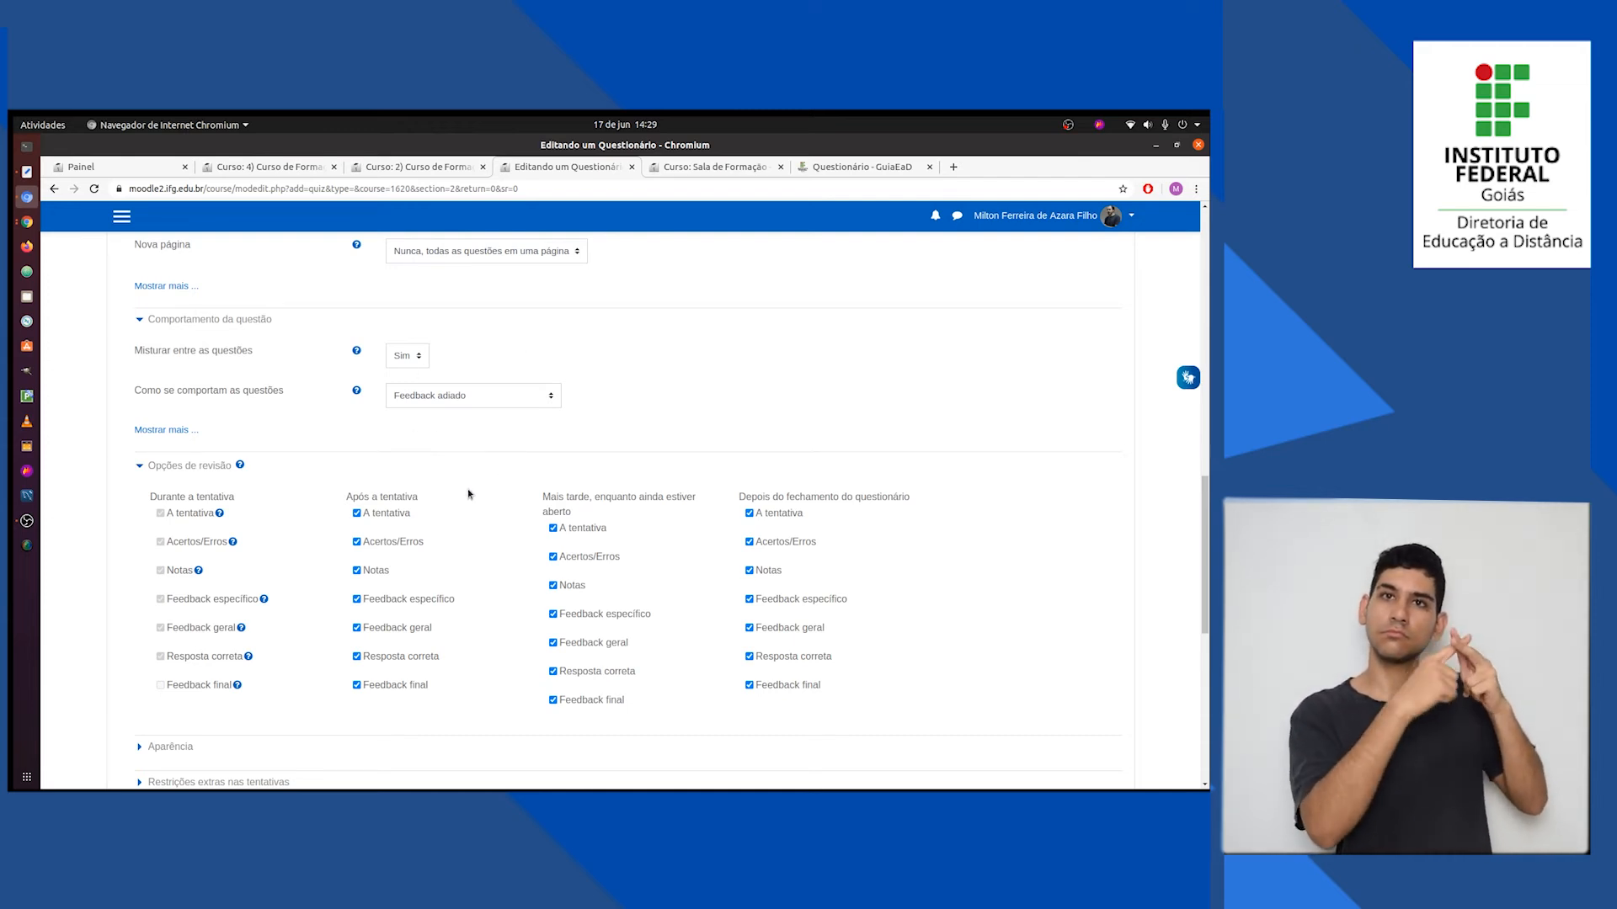
scroll(469, 501, down, 1)
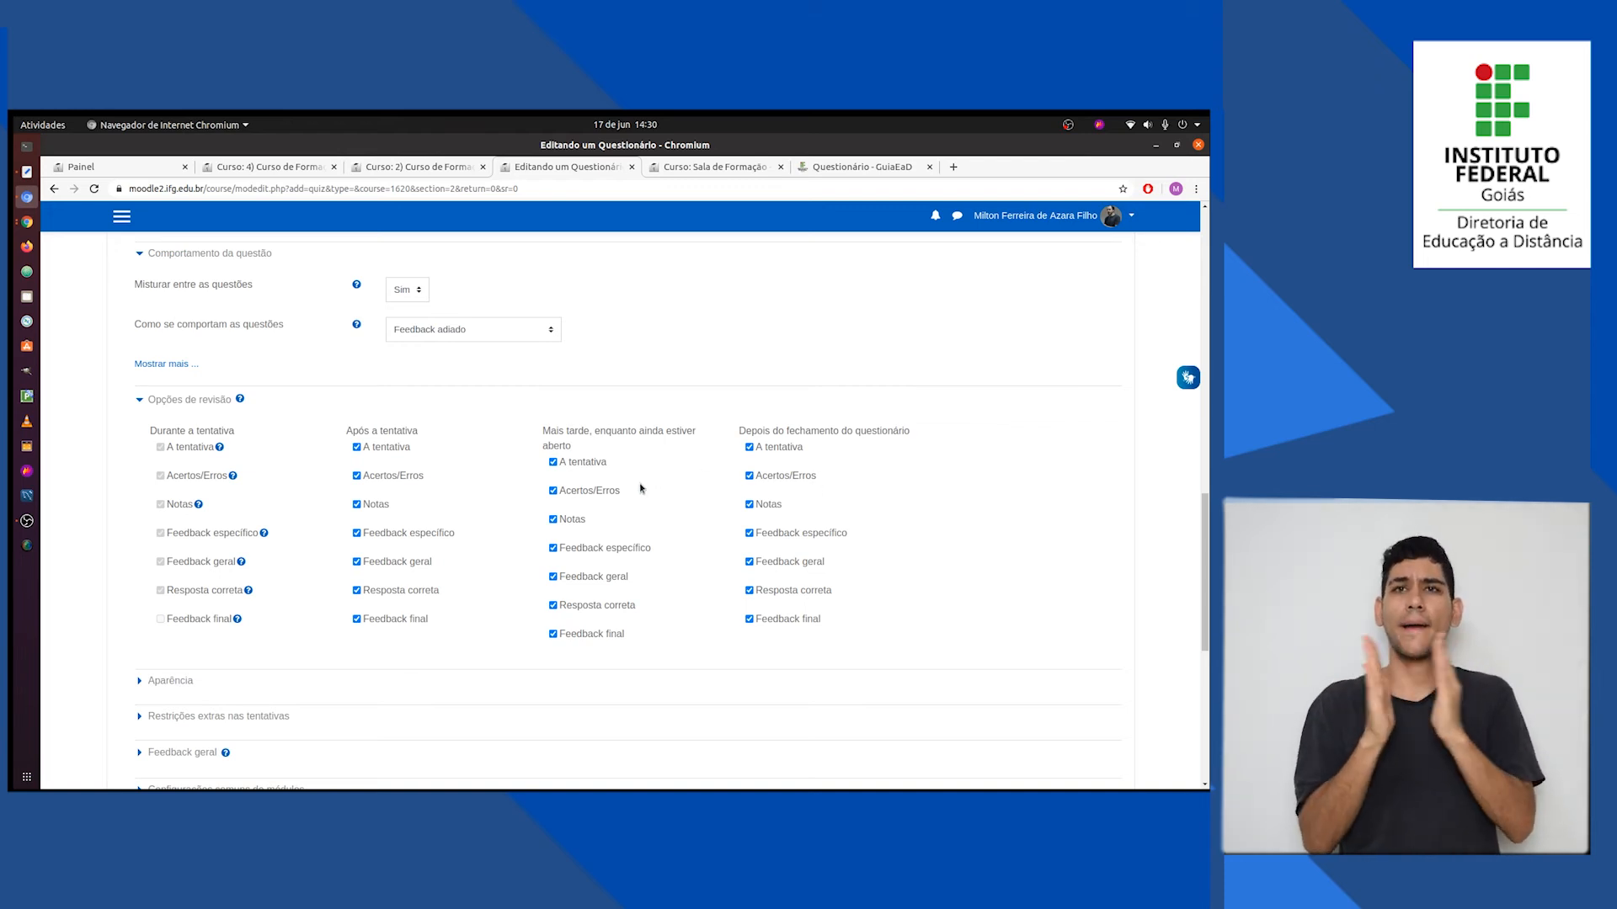
scroll(632, 485, up, 6)
scroll(608, 480, up, 2)
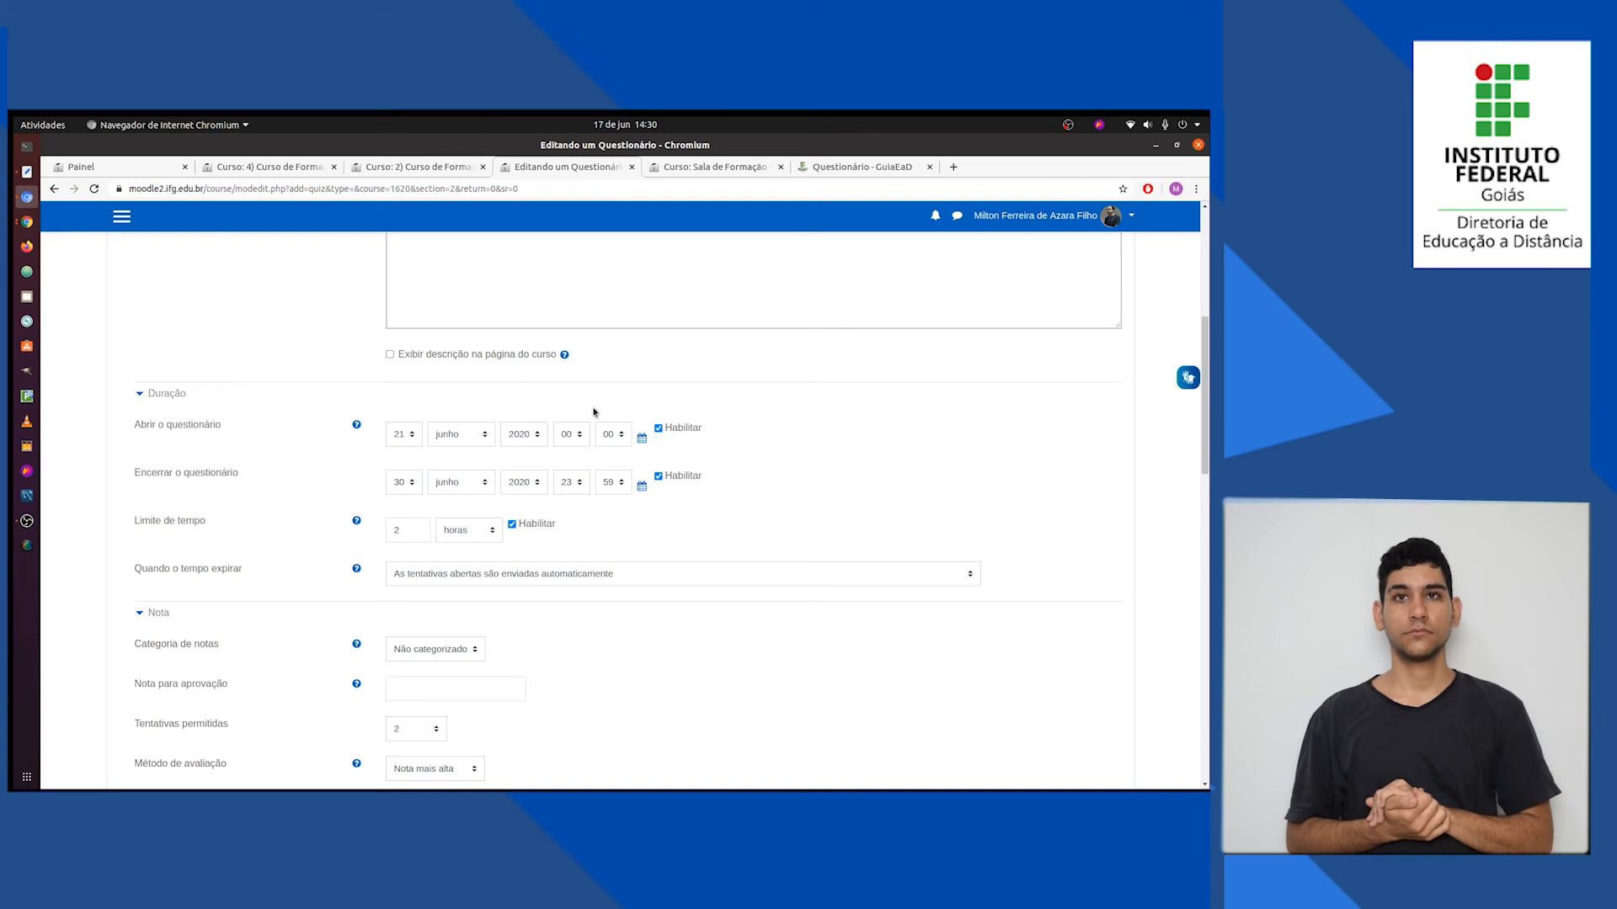
scroll(337, 531, down, 8)
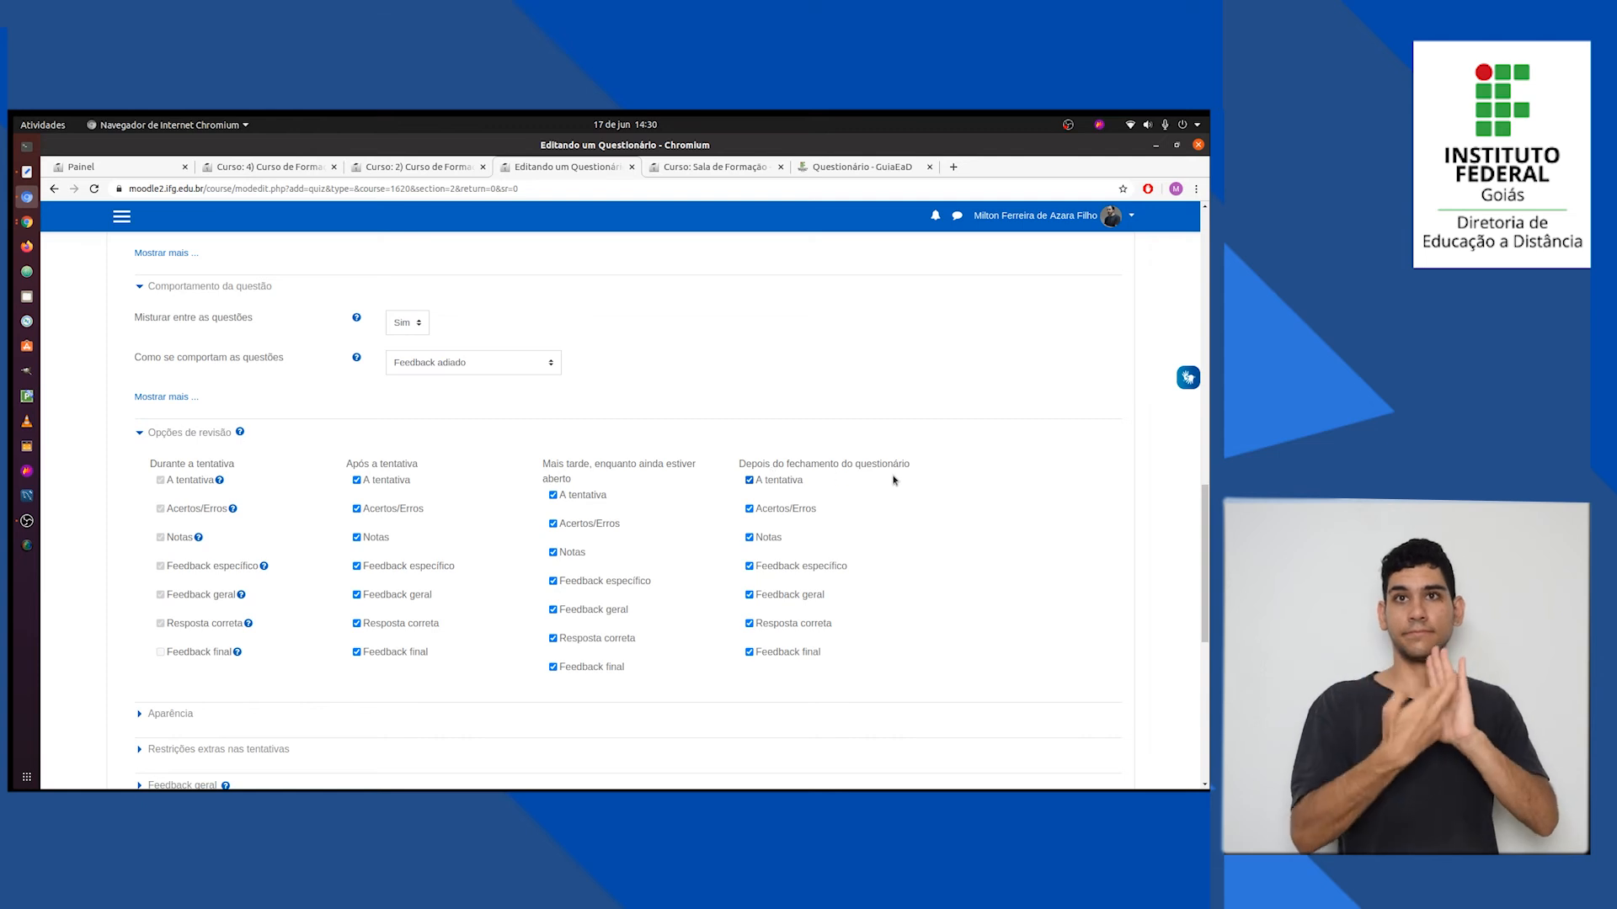
scroll(571, 456, up, 10)
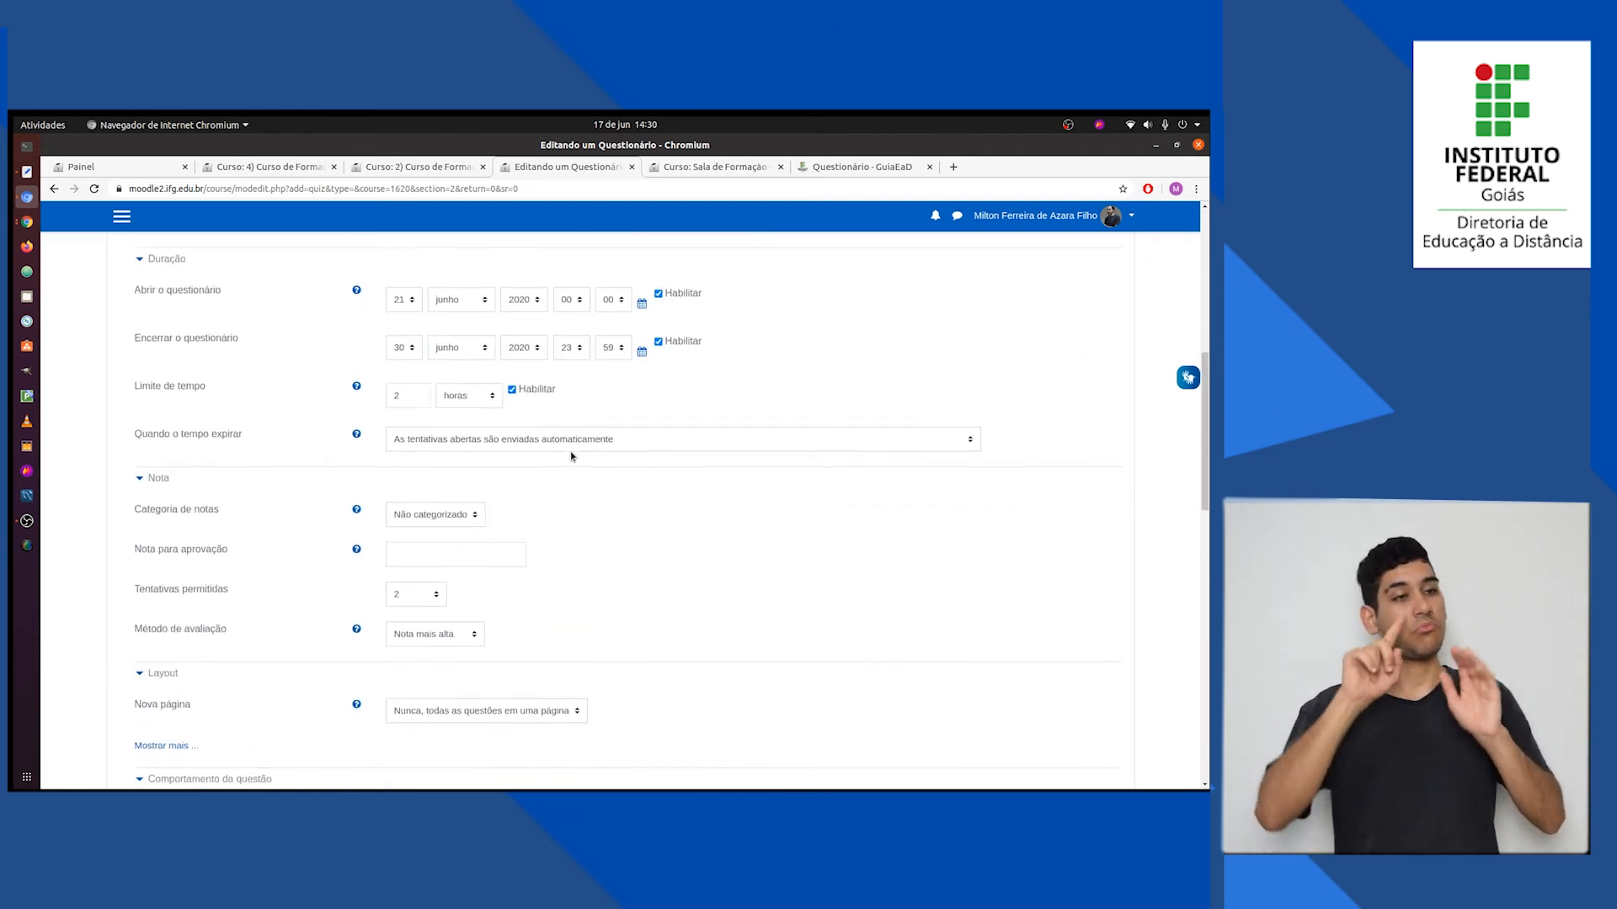
scroll(571, 457, up, 2)
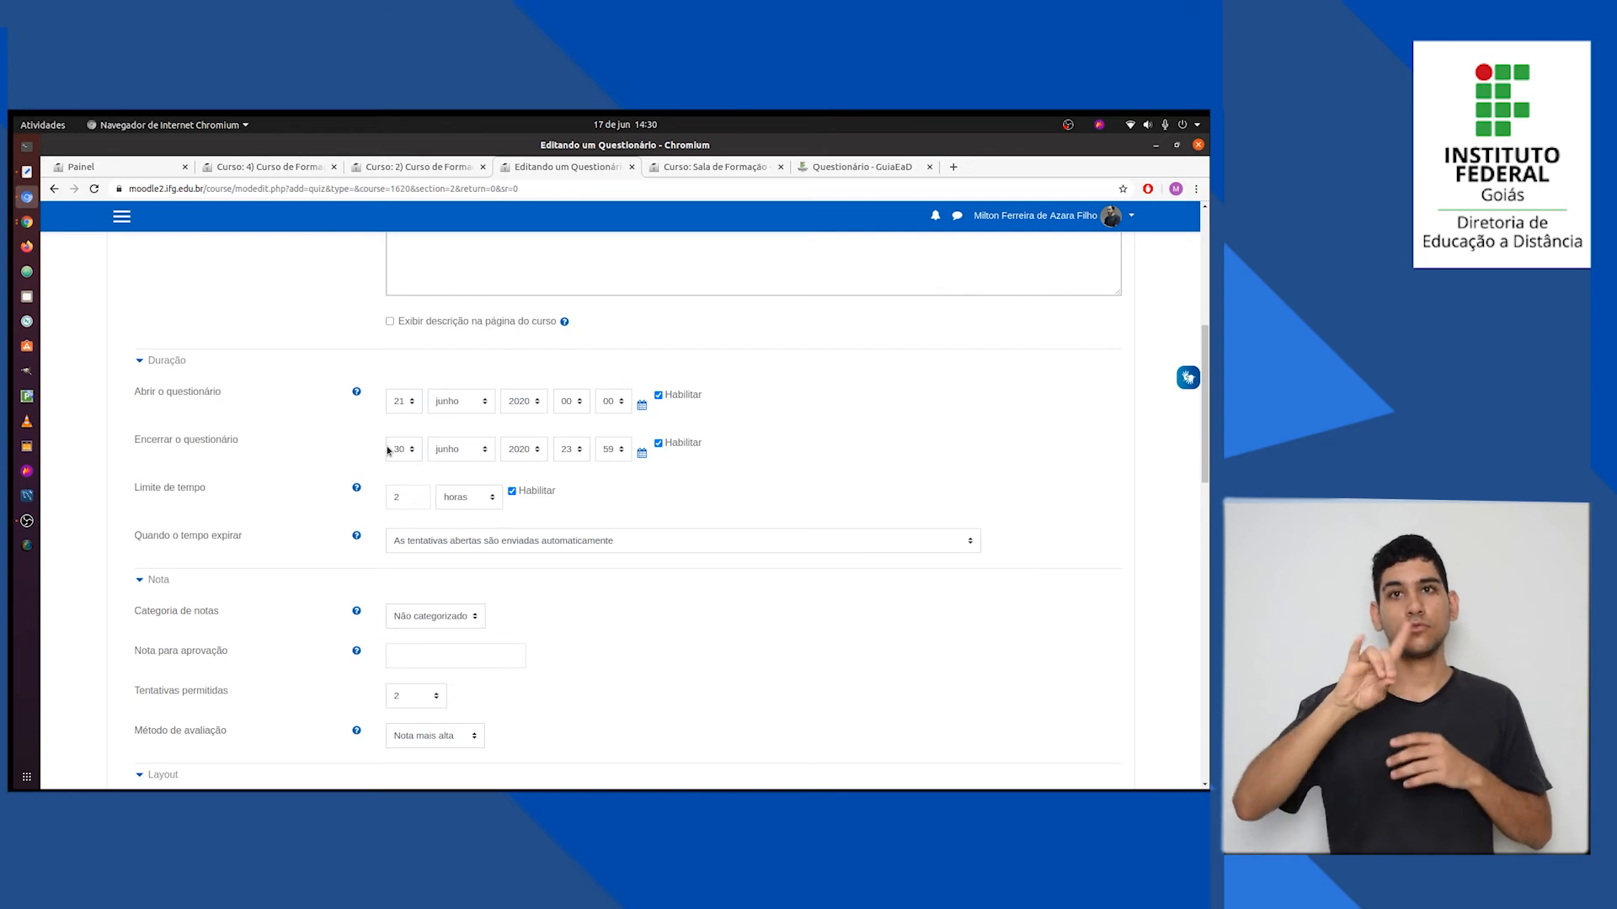
scroll(581, 547, down, 3)
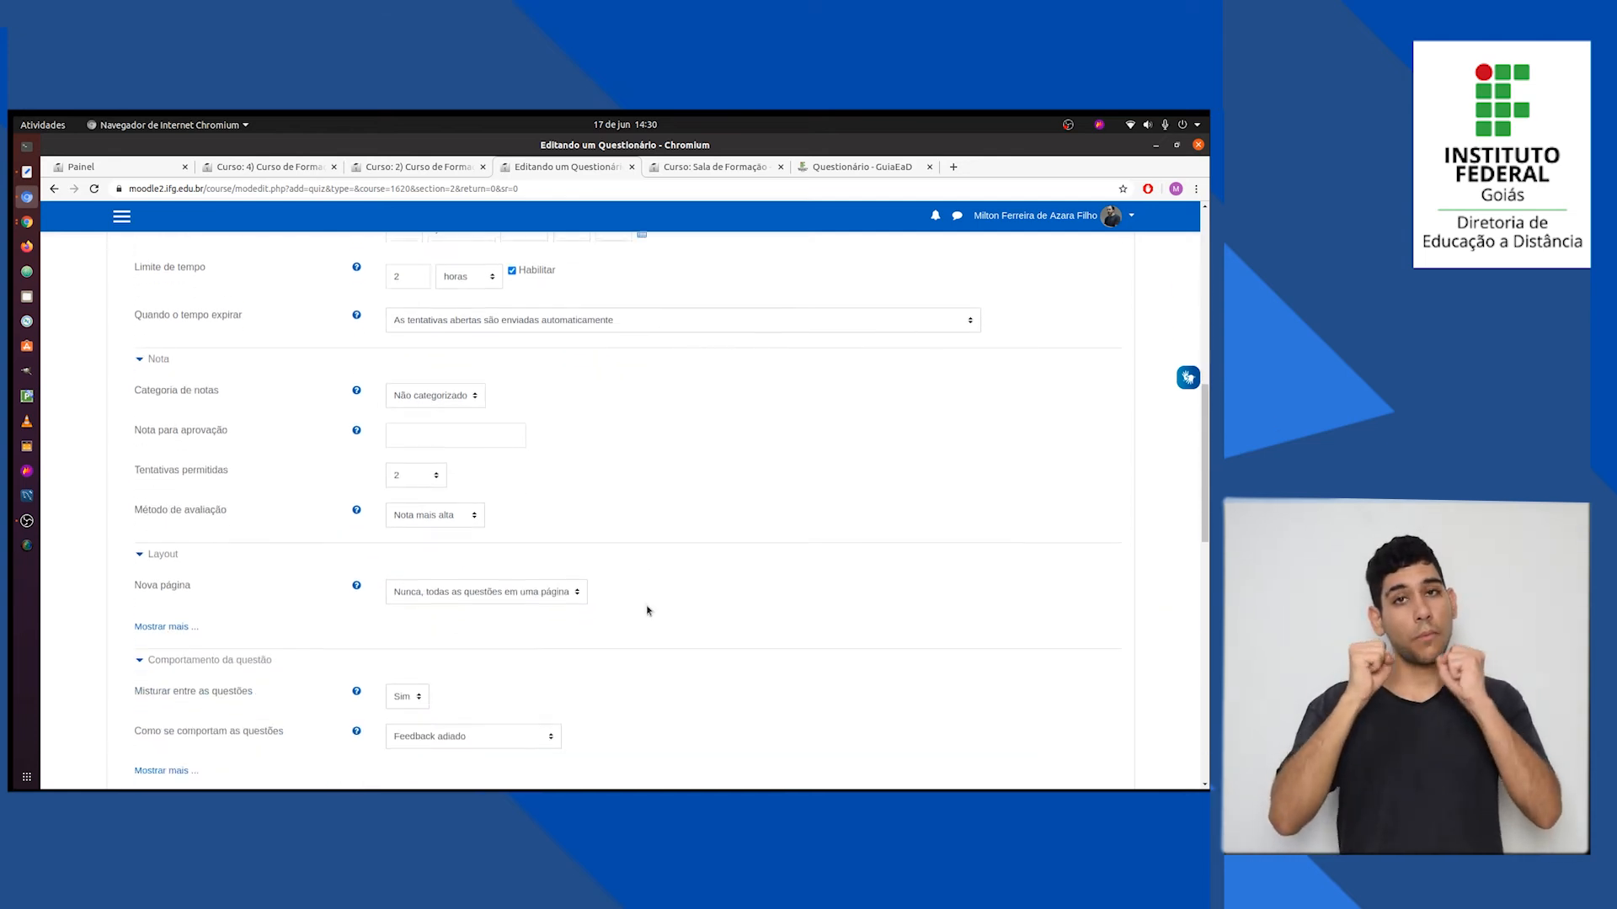
scroll(647, 610, down, 4)
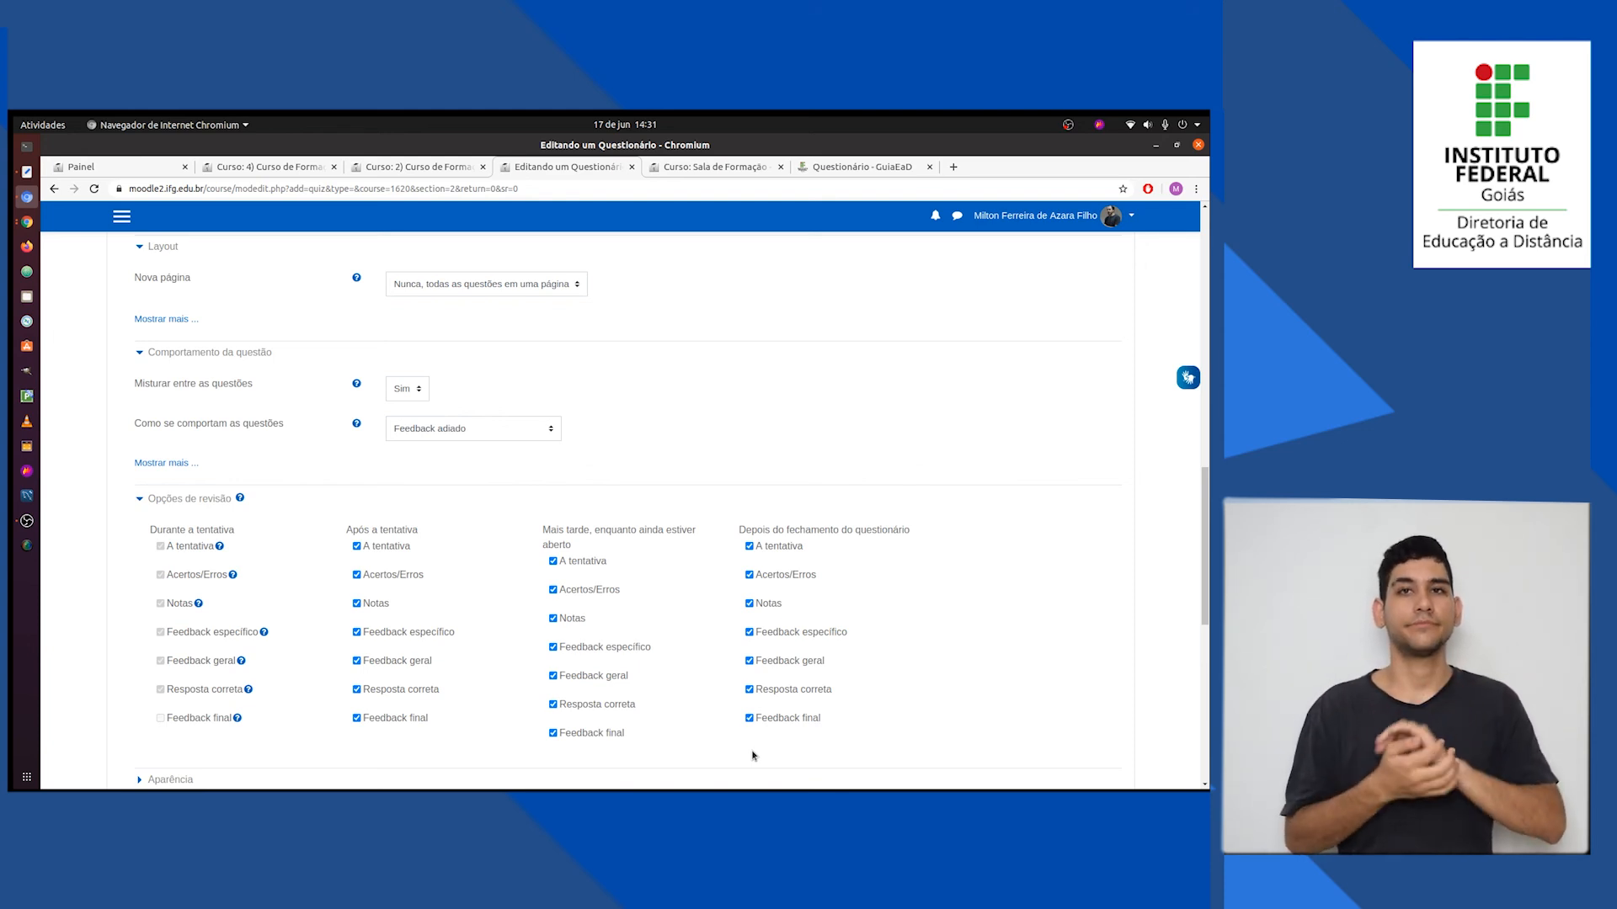
Disable A tentativa, Notas and Feedback final for the review periods "Mais tarde, enquanto ainda estiver aberto" and "Após a tentativa"
scroll(656, 627, down, 2)
click(554, 496)
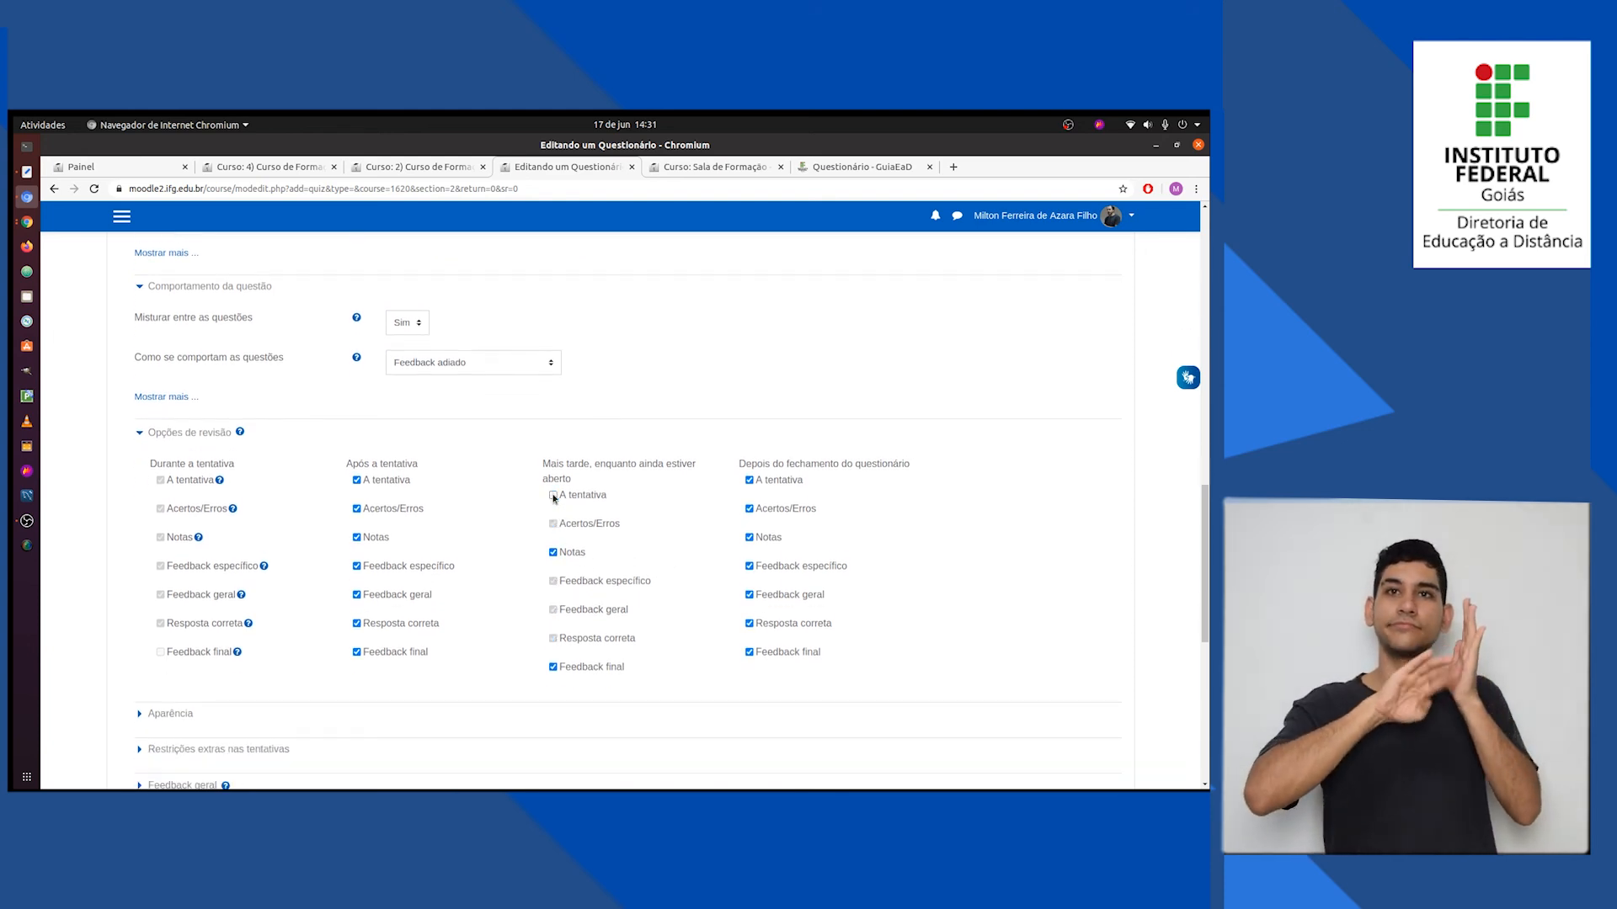
click(553, 553)
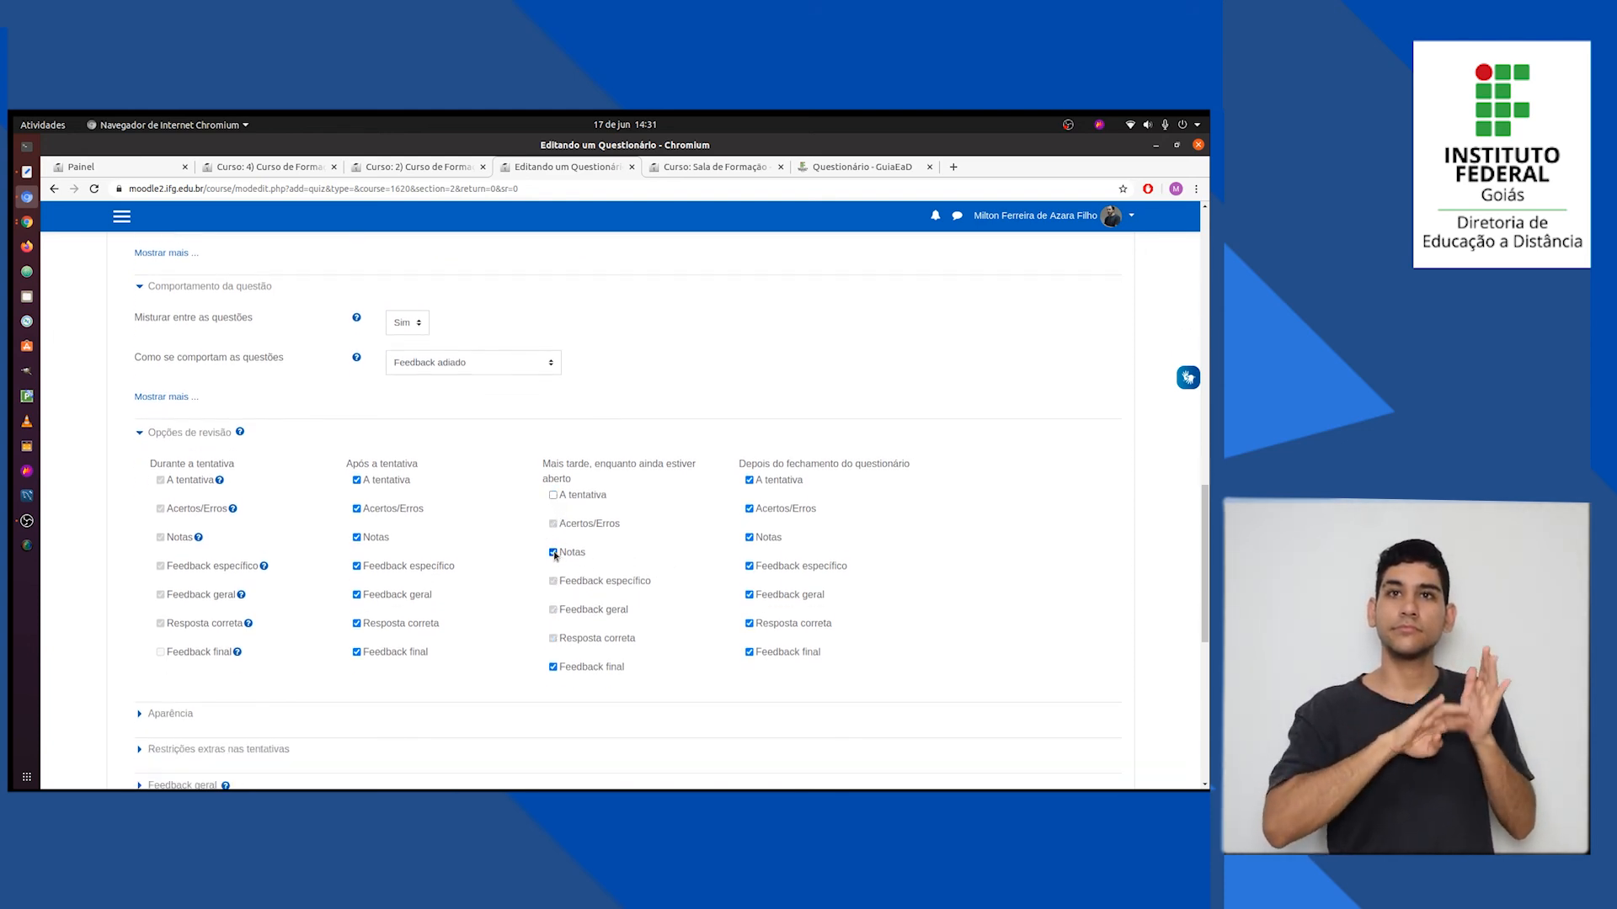
click(553, 667)
click(357, 481)
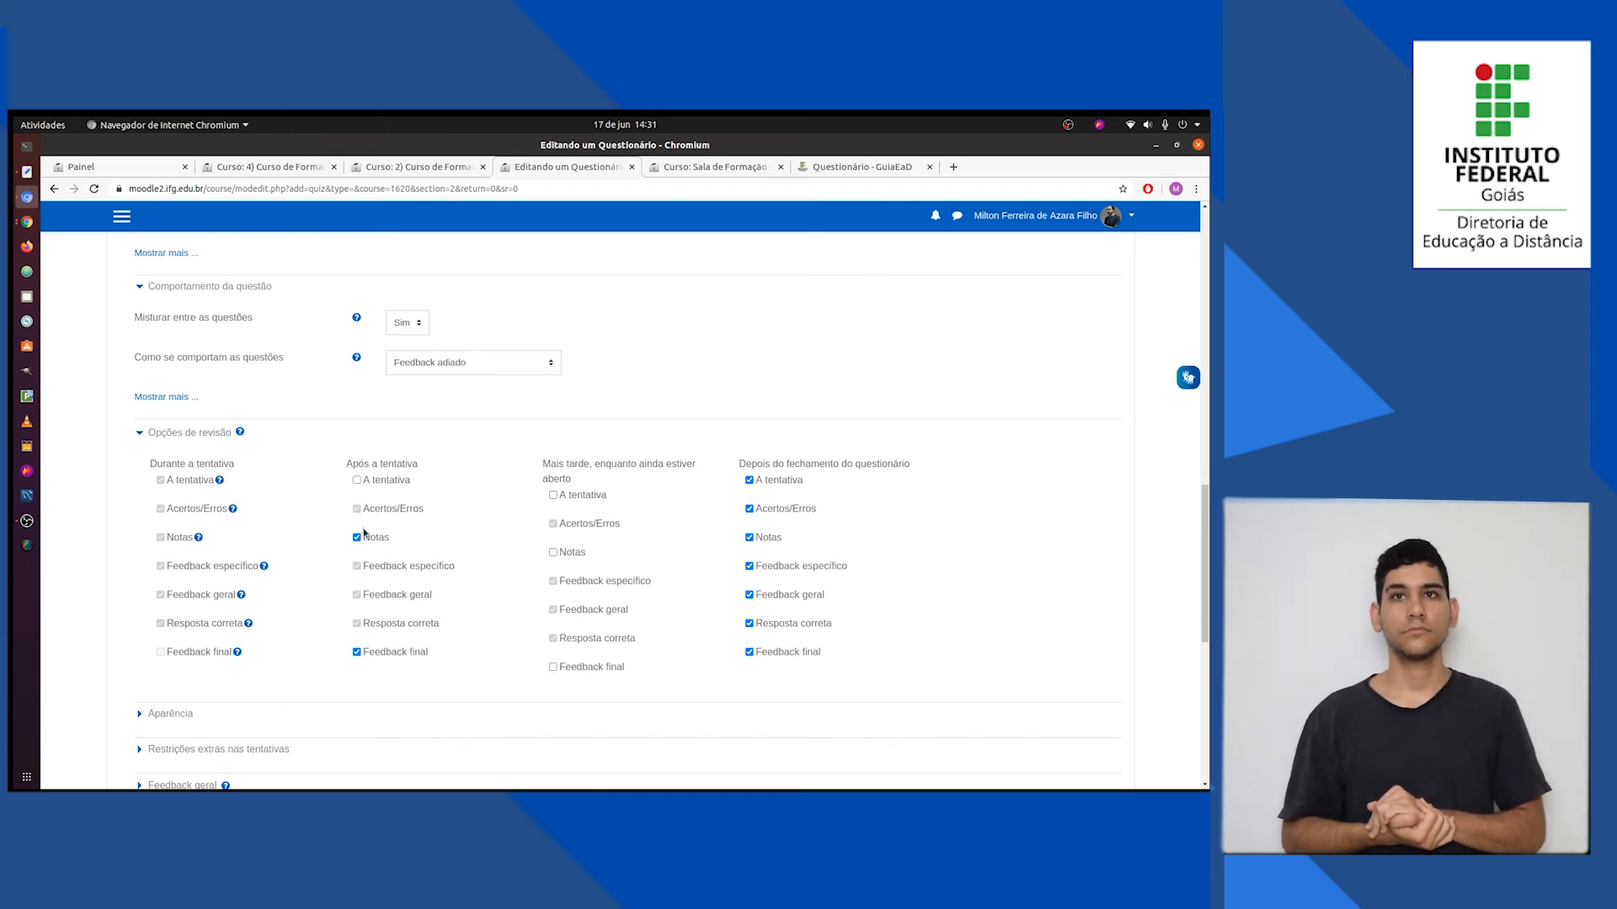
click(357, 538)
click(357, 653)
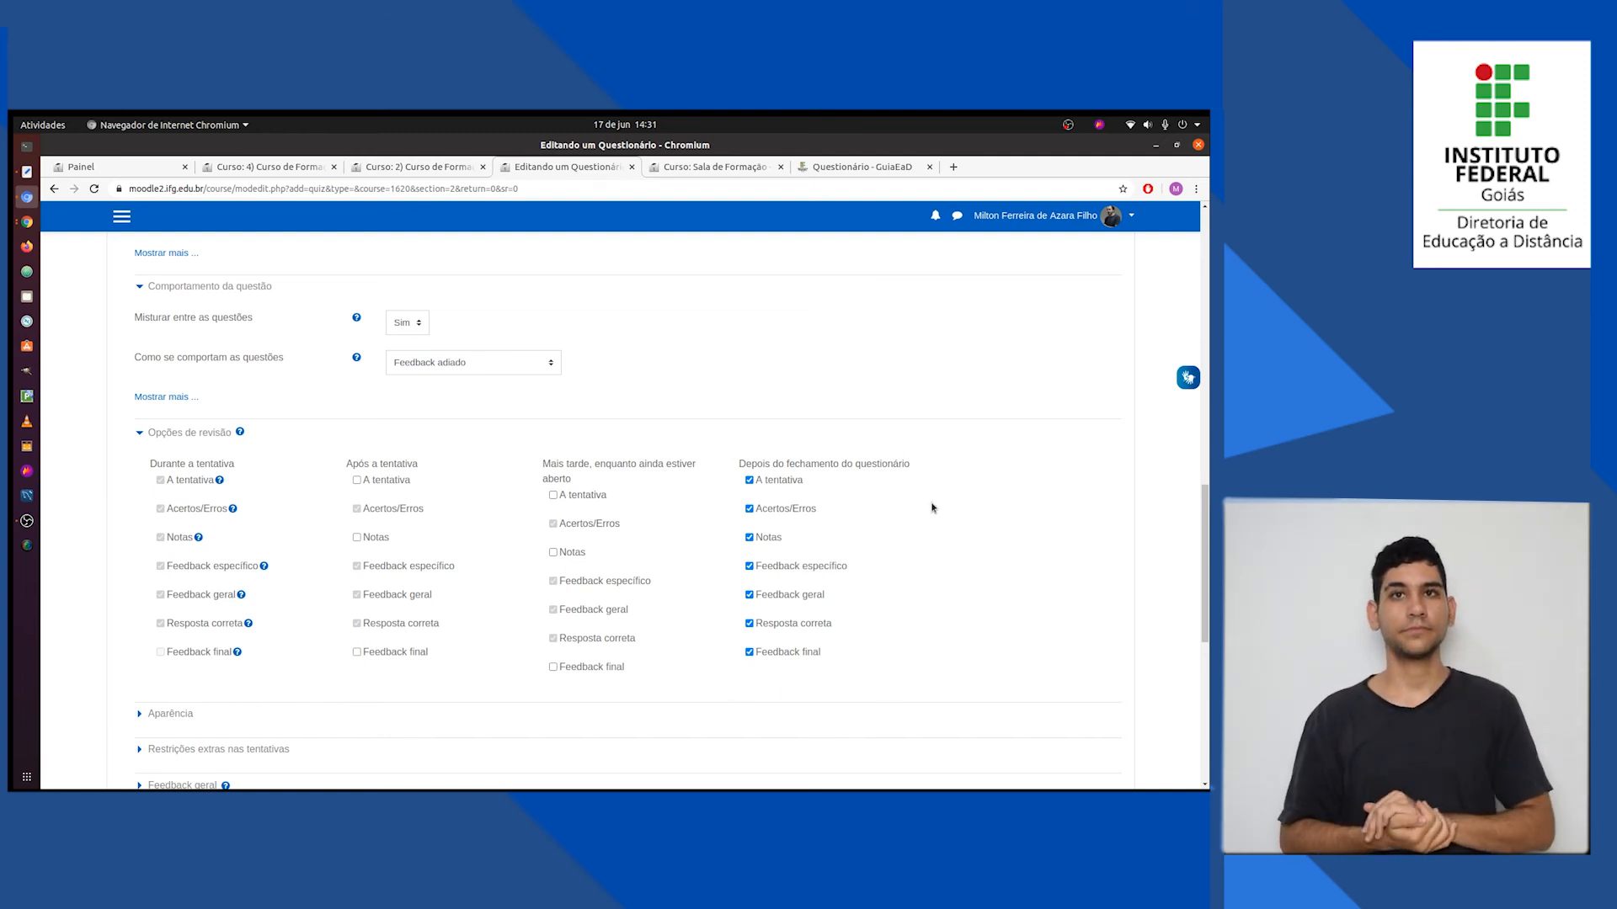
Expand the Aparência and Restrições extras nas tentativas sections and review their options
scroll(931, 505, down, 4)
click(171, 549)
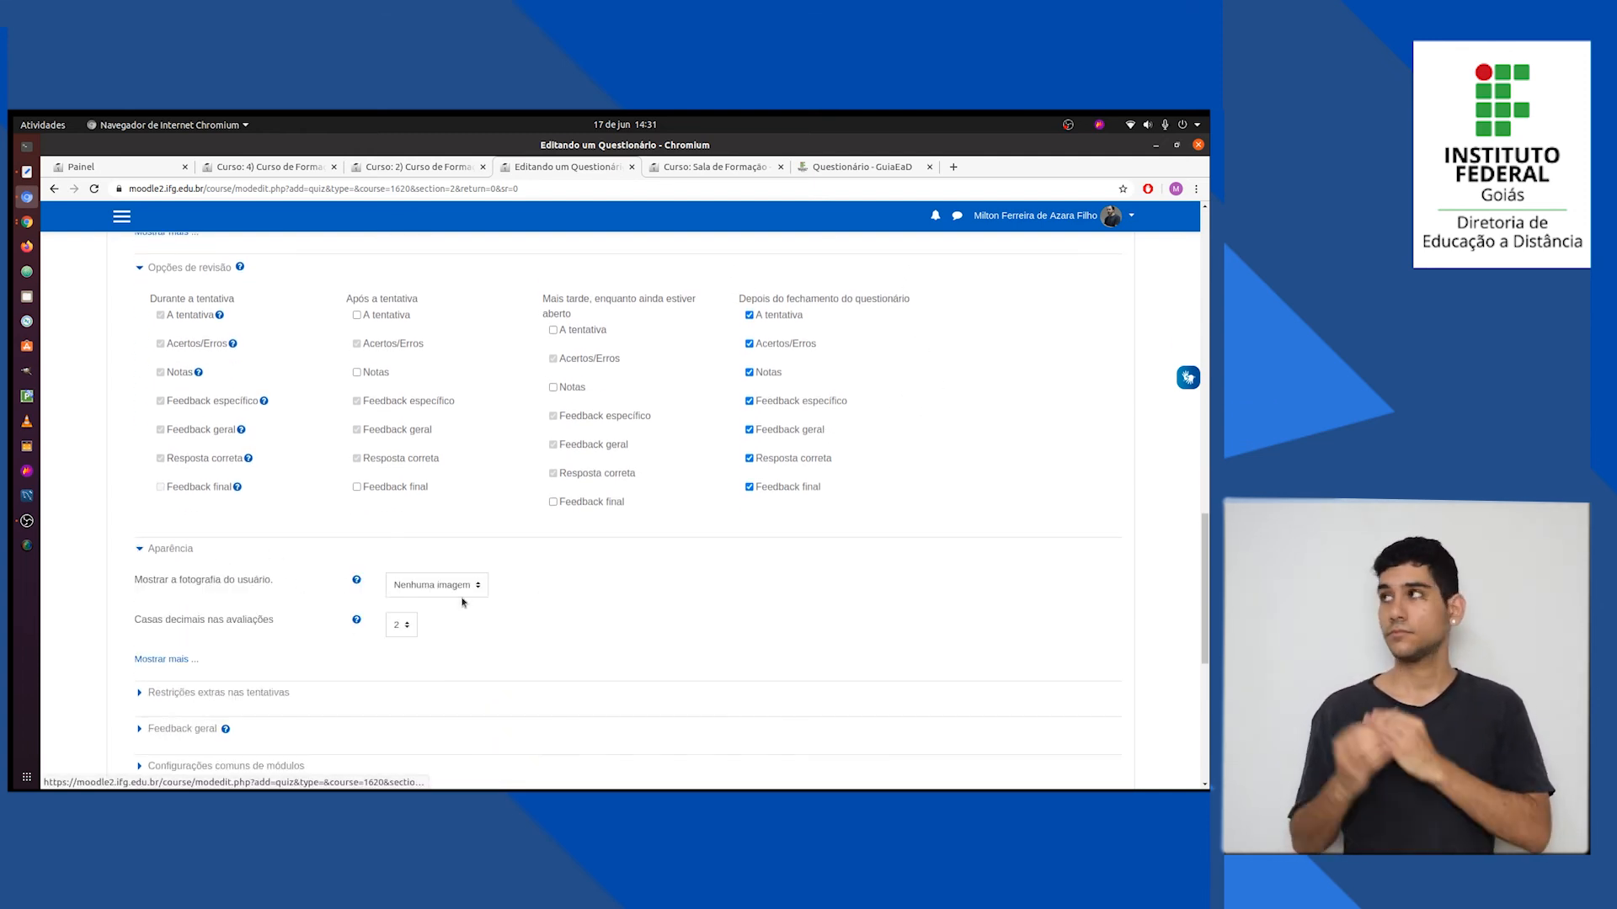
scroll(574, 614, down, 2)
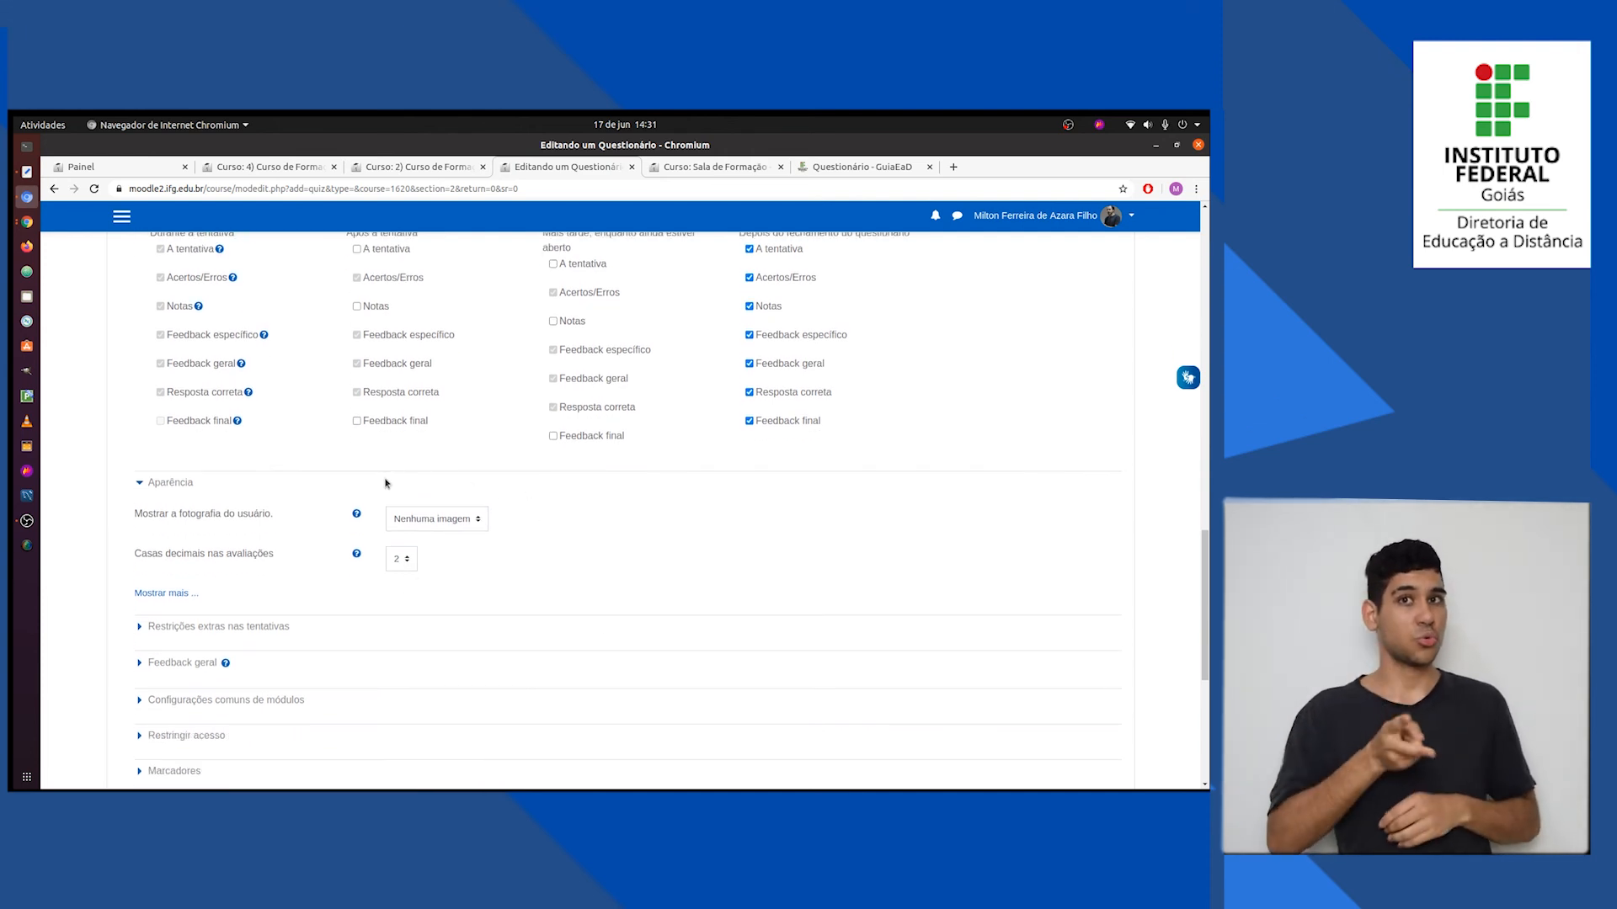
scroll(516, 607, down, 3)
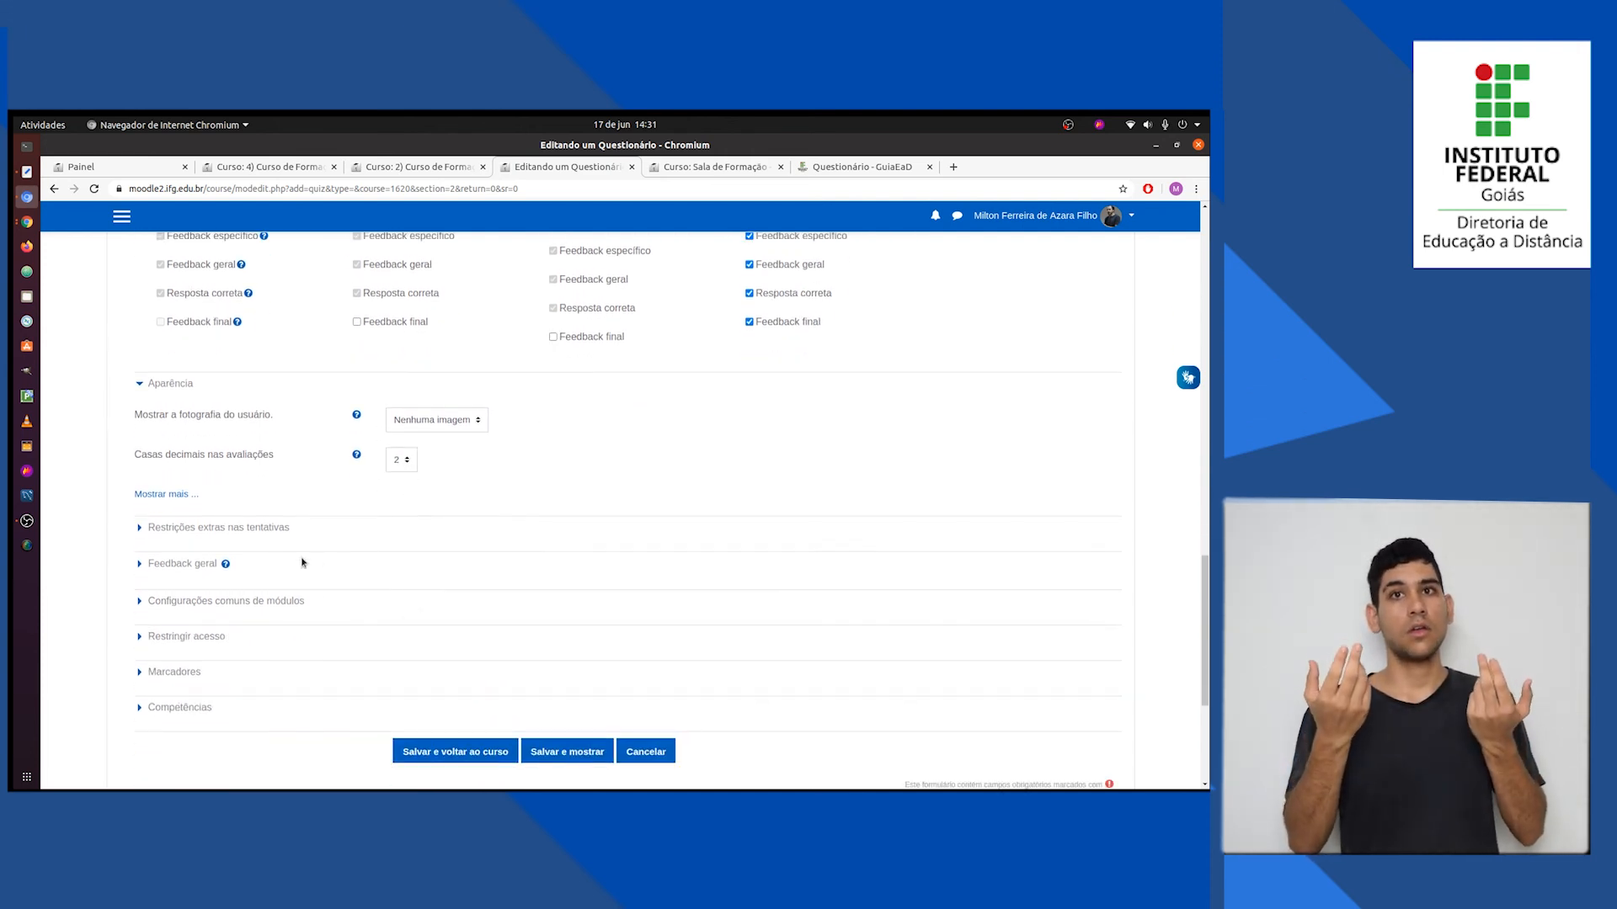
click(190, 531)
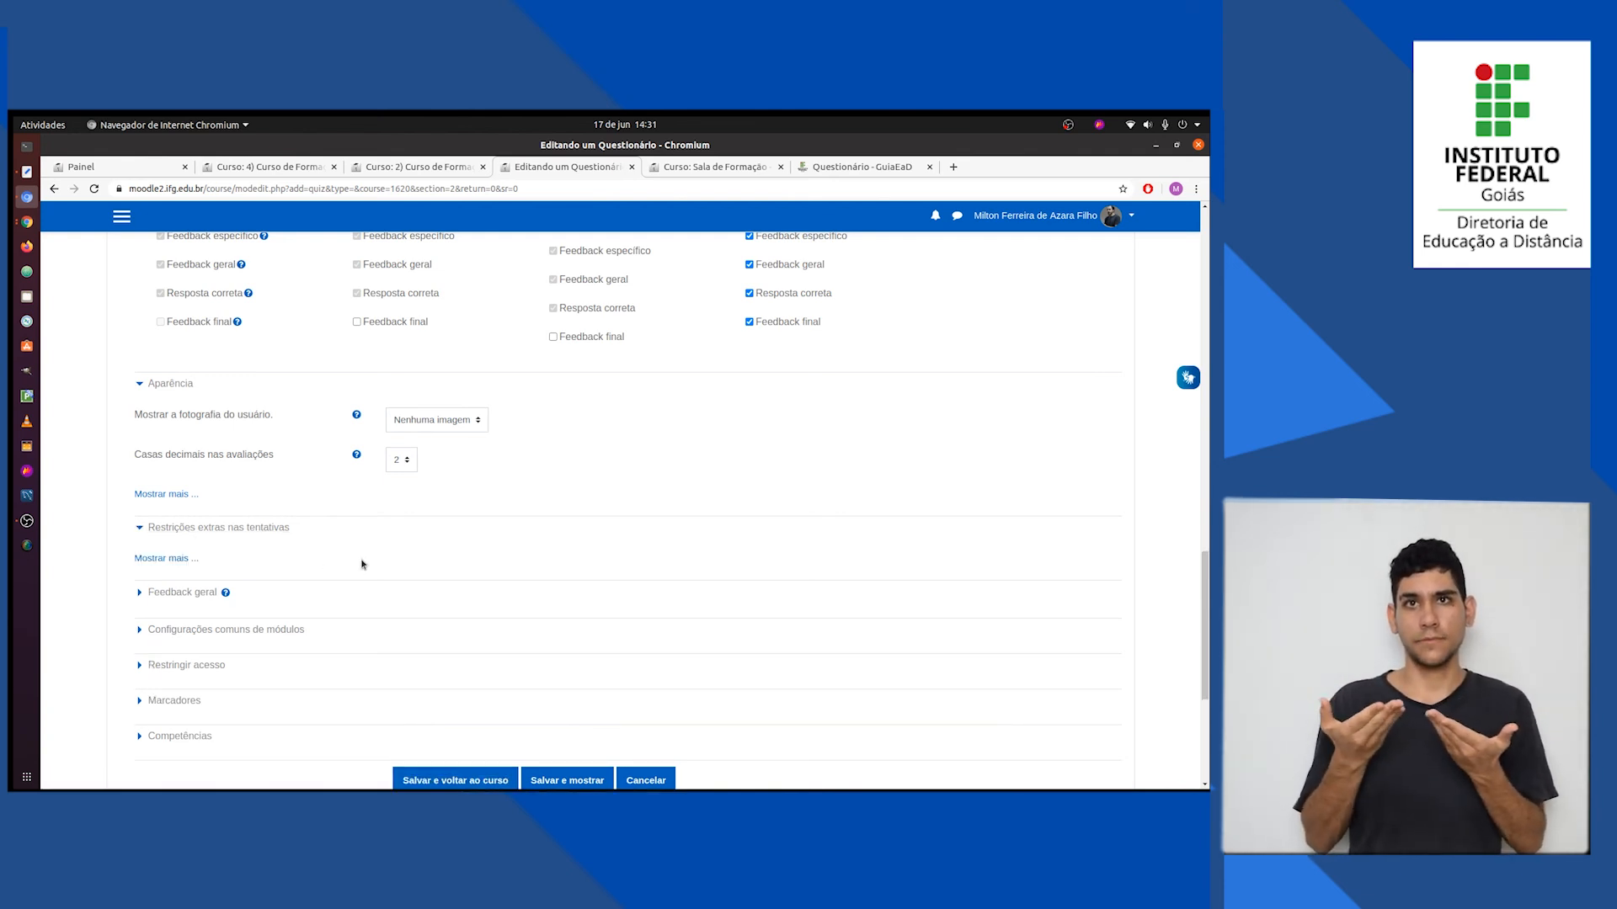
Expand Feedback geral and examine its Limite das notas and Comentários fields
click(181, 592)
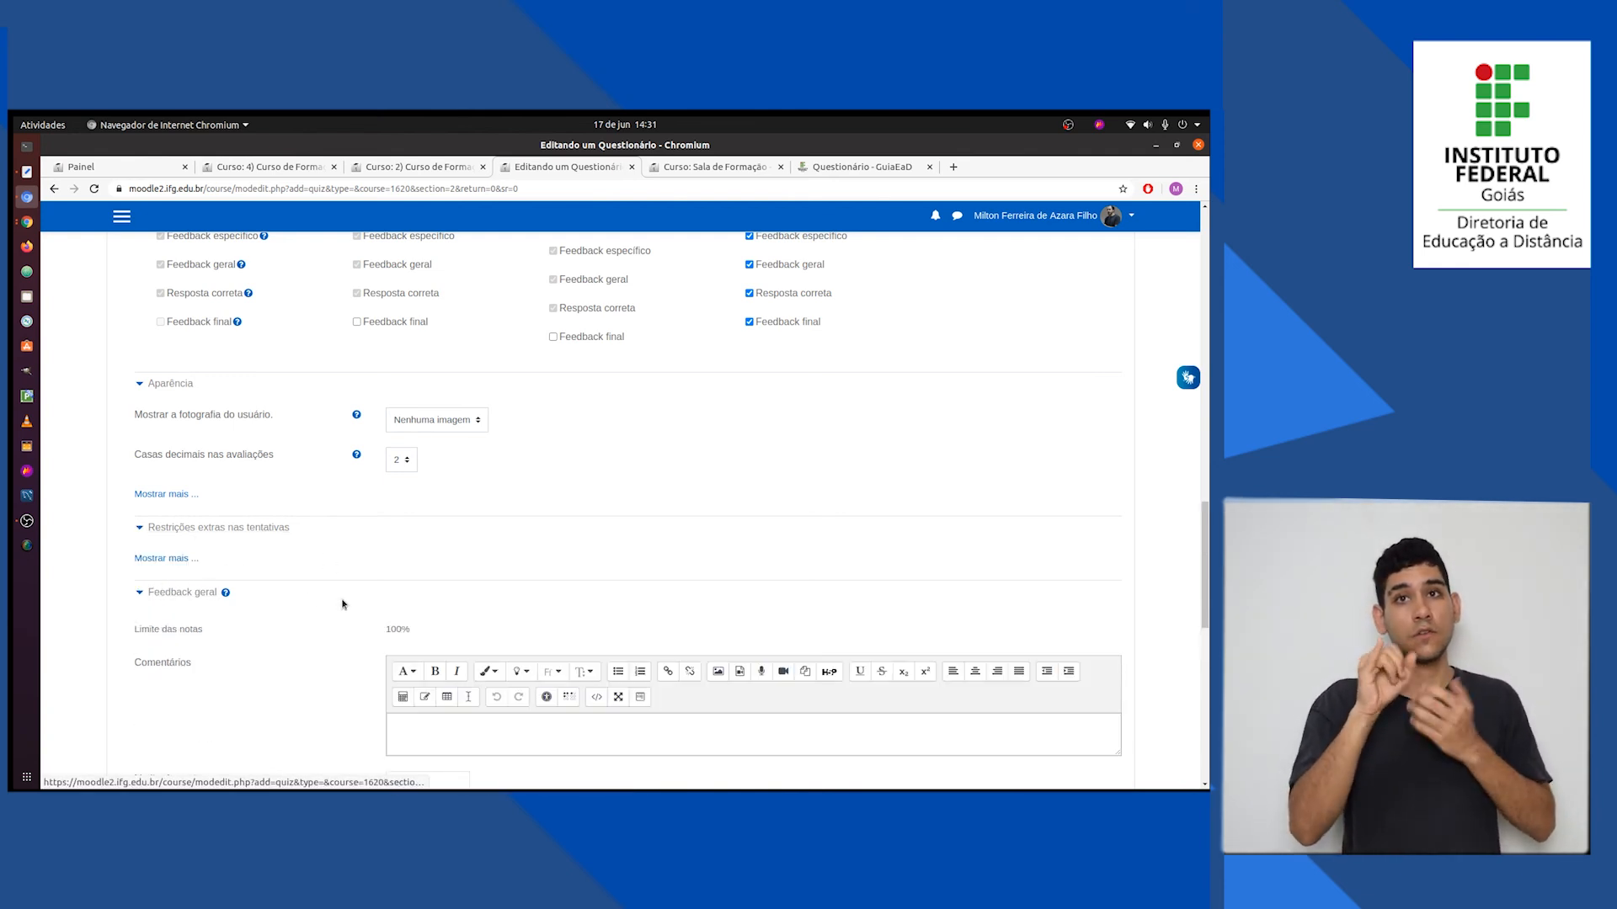
scroll(341, 604, down, 5)
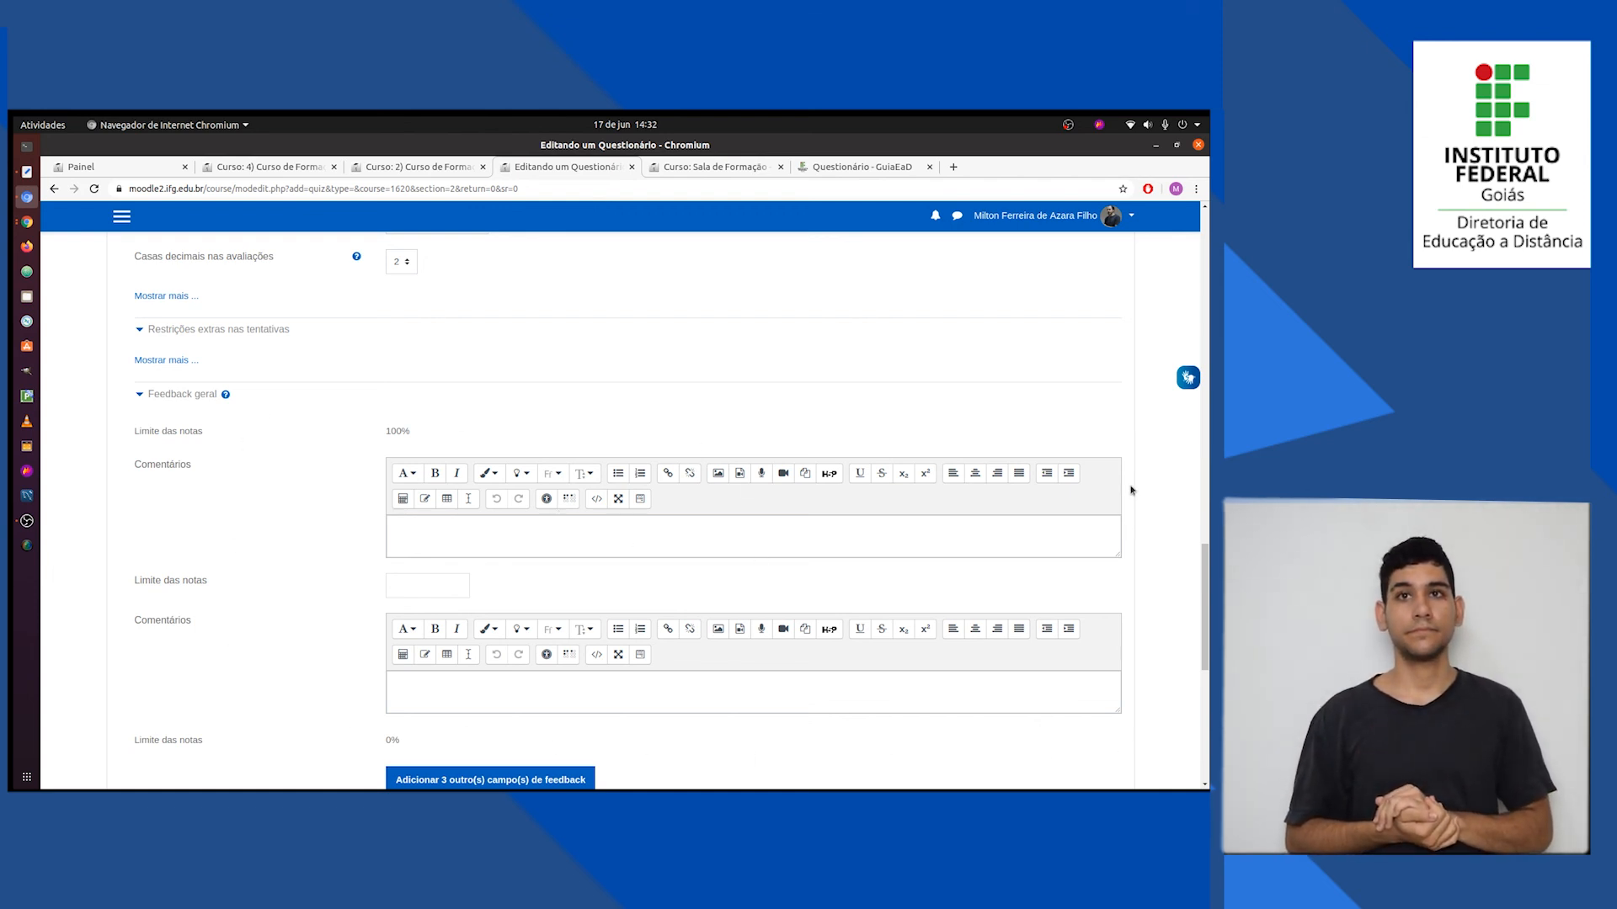
scroll(614, 513, down, 1)
scroll(615, 514, down, 3)
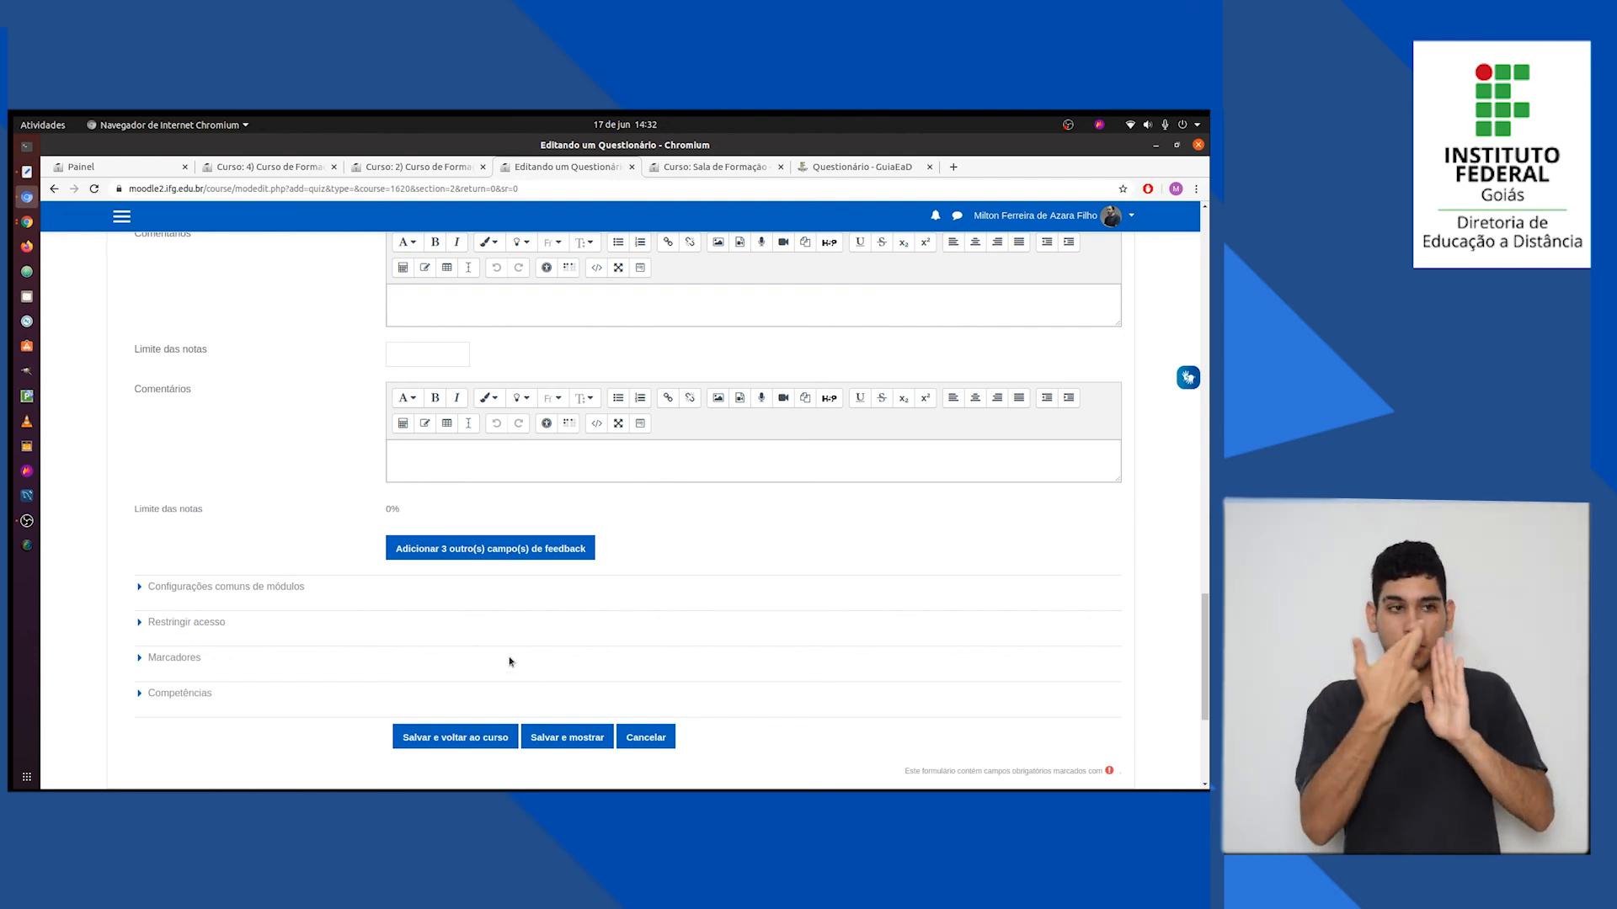
Review the quiz settings once more, then save the Questionário and return to the course page
scroll(884, 733, up, 8)
scroll(906, 541, up, 2)
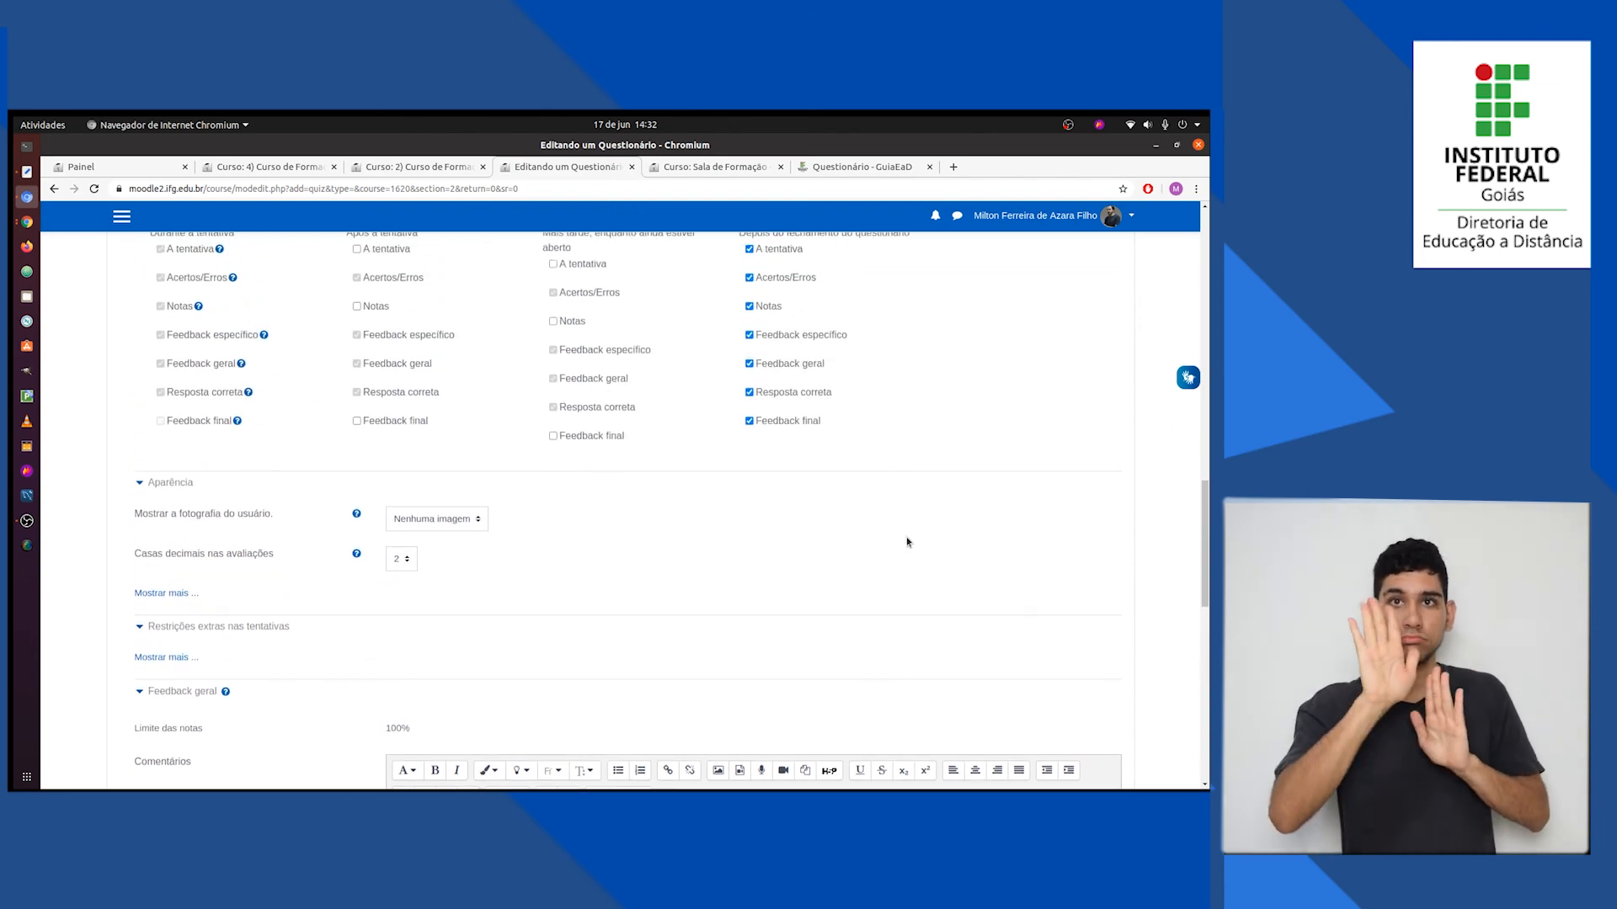
scroll(906, 542, down, 8)
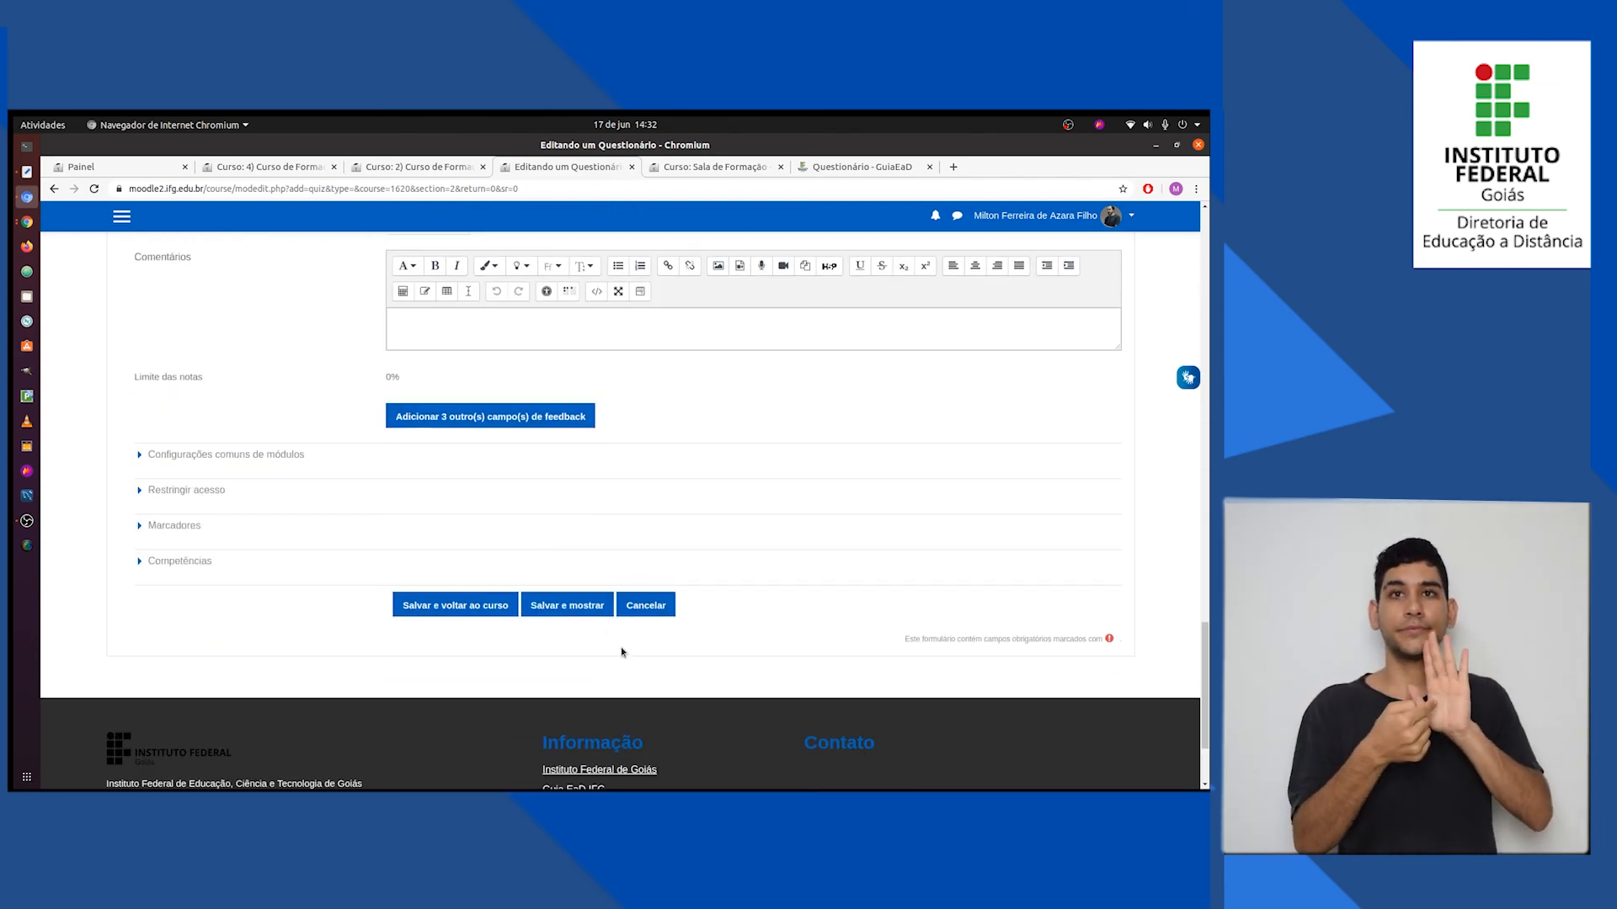
click(469, 607)
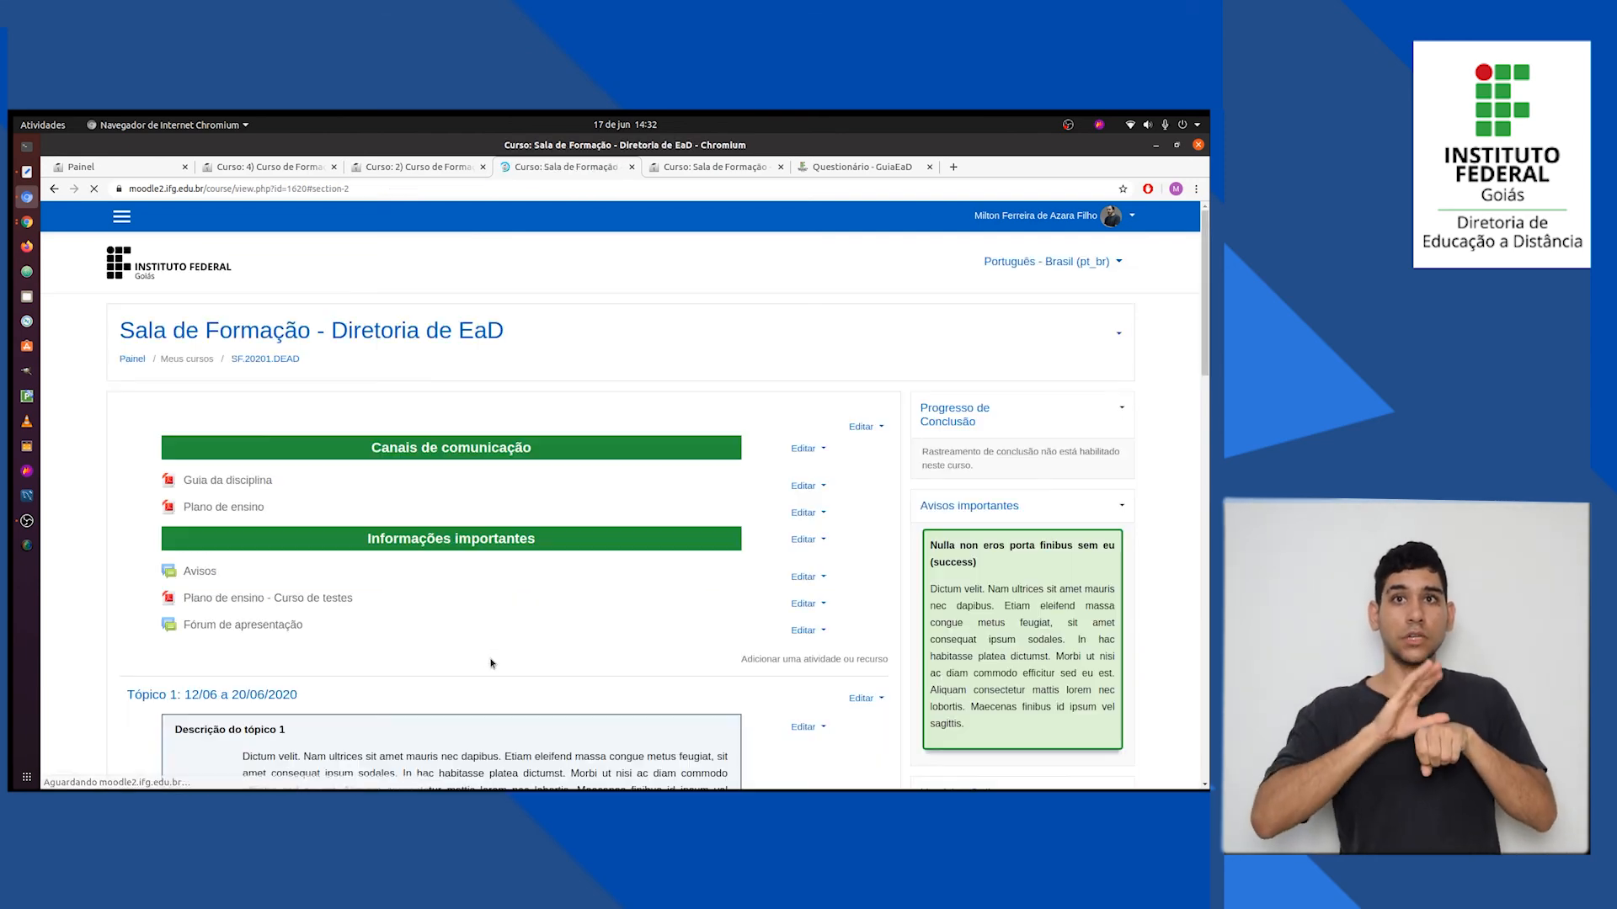